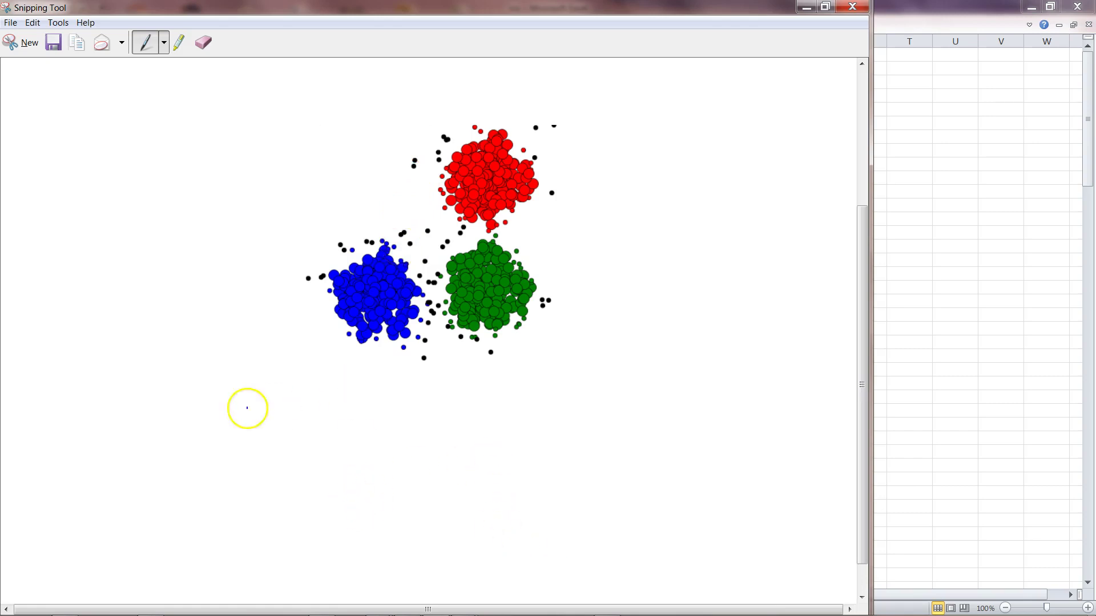
Step: Switch to the iris workbook in Excel and examine its column headers and the distinct values in the Species column
{"action": "left_click", "coordinate": [67, 606]}
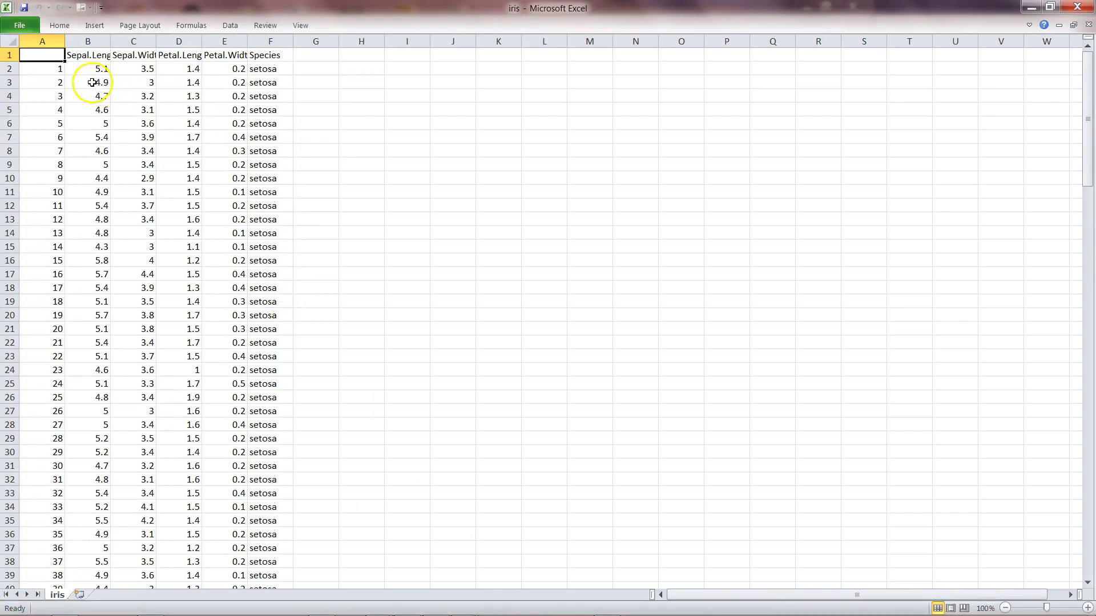
{"action": "left_click", "coordinate": [87, 59]}
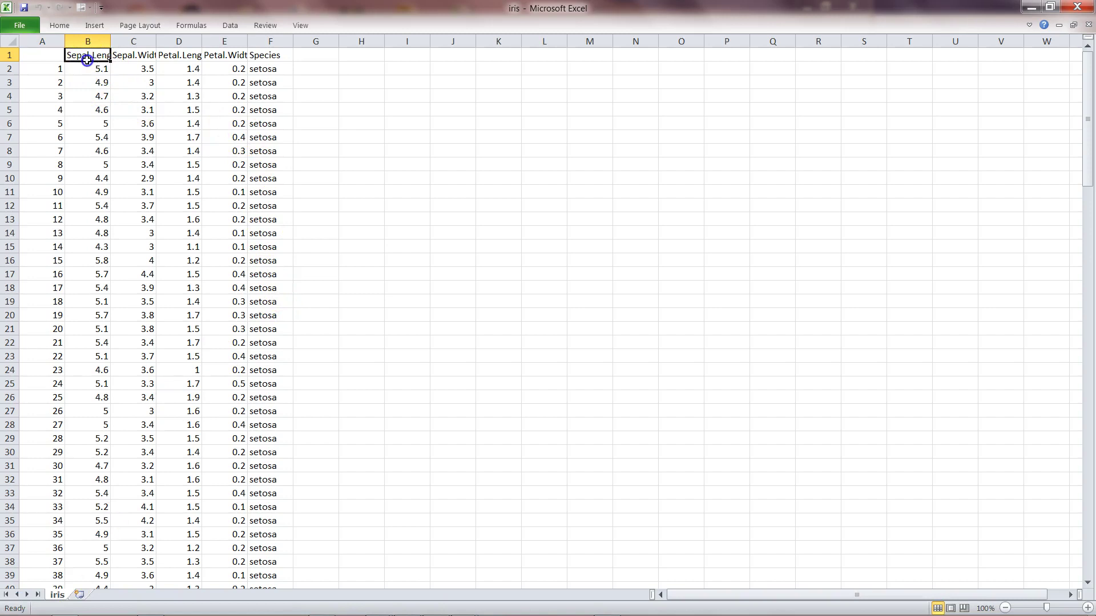
{"action": "left_click", "coordinate": [107, 56]}
{"action": "left_click", "coordinate": [127, 57]}
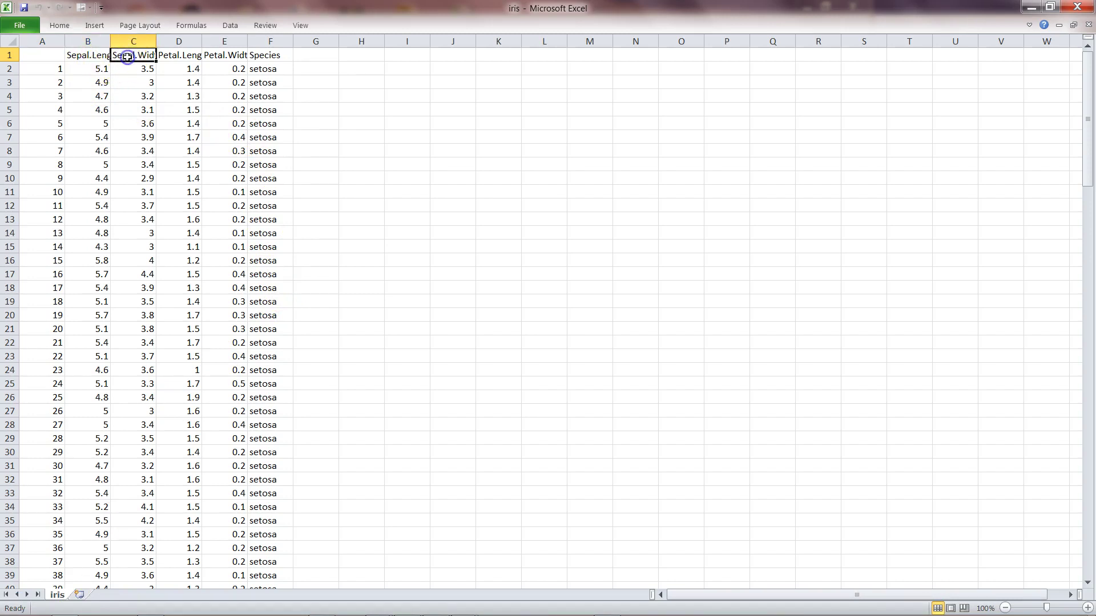
{"action": "left_click", "coordinate": [171, 57]}
{"action": "left_click", "coordinate": [210, 59]}
{"action": "left_click", "coordinate": [266, 57]}
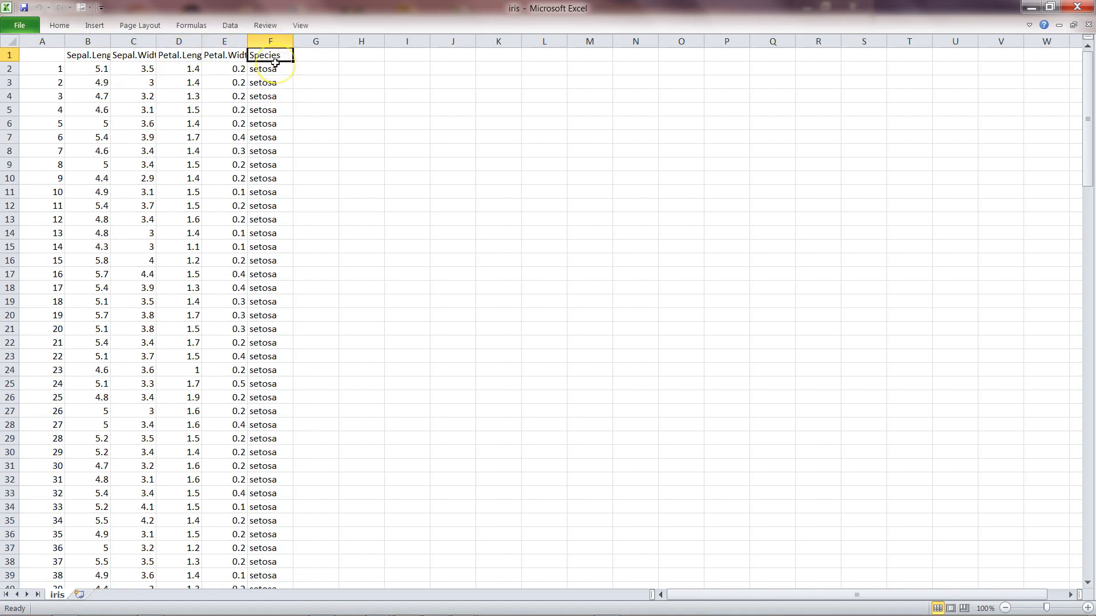
{"action": "key", "text": "alt+Down"}
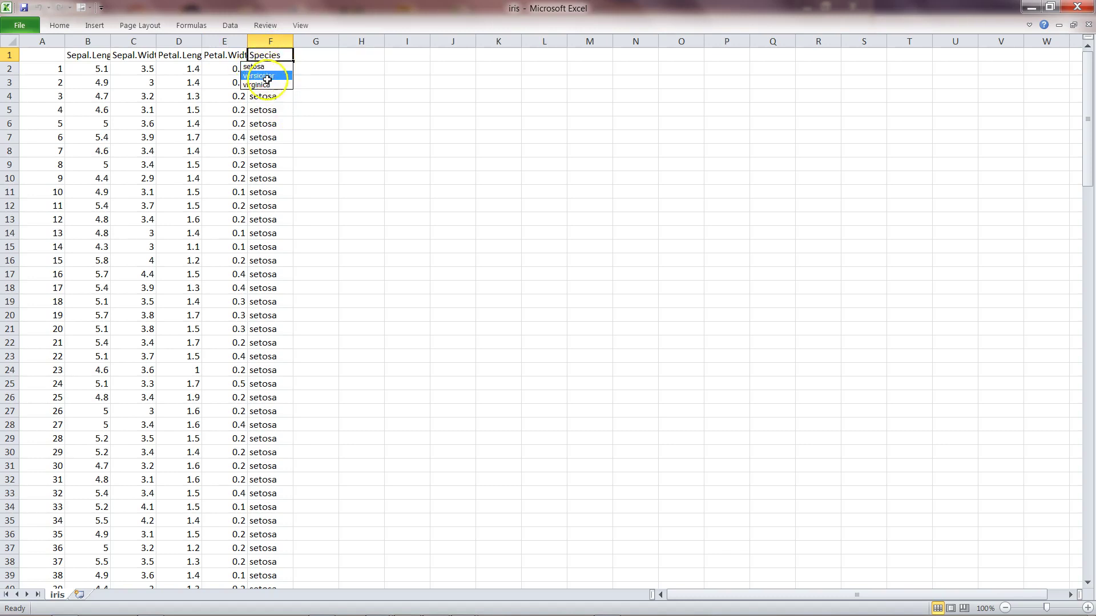
{"action": "key", "text": "Escape"}
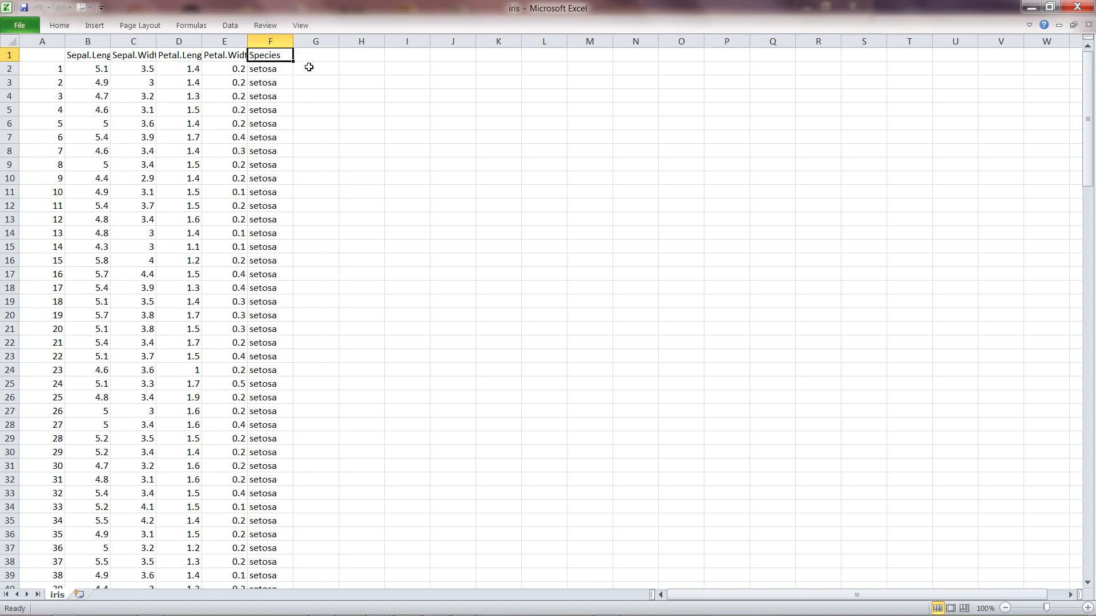
{"action": "left_click", "coordinate": [273, 42]}
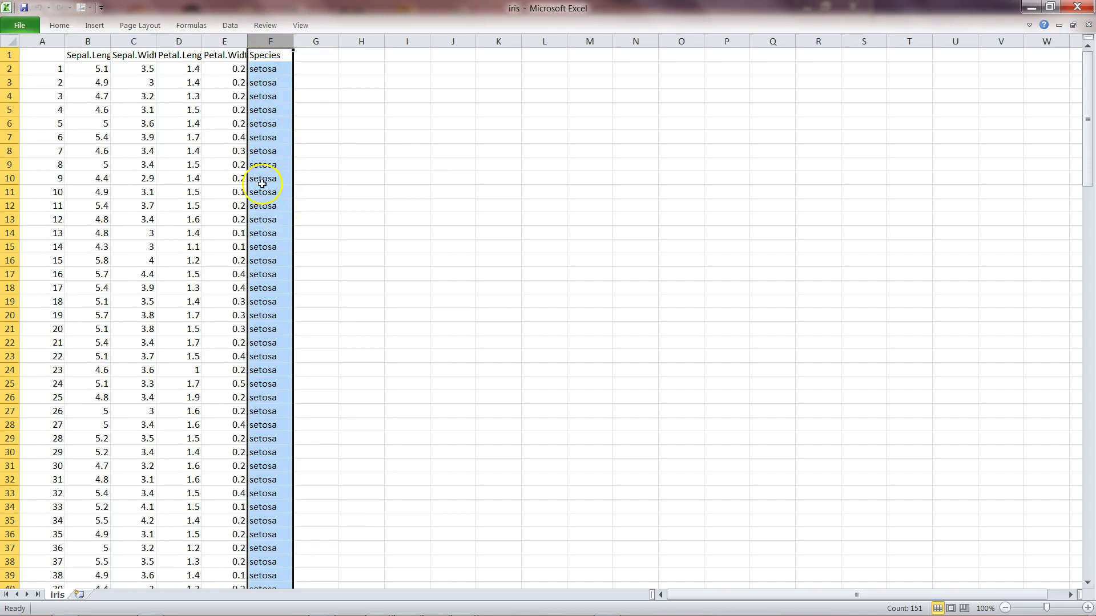
{"action": "left_click", "coordinate": [269, 53]}
{"action": "key", "text": "alt+Down"}
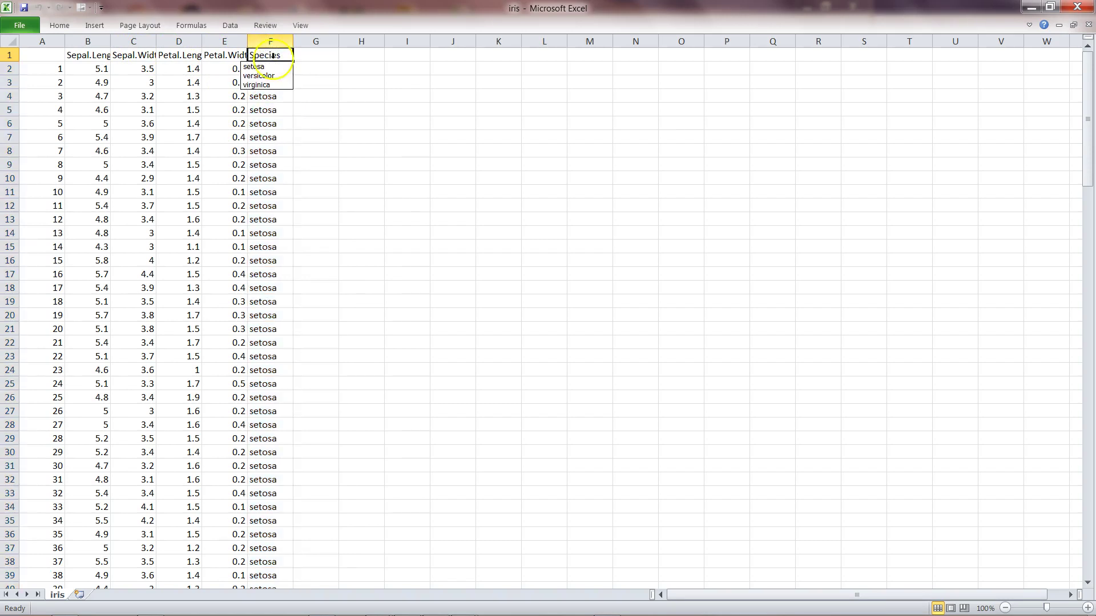
{"action": "left_click", "coordinate": [314, 135]}
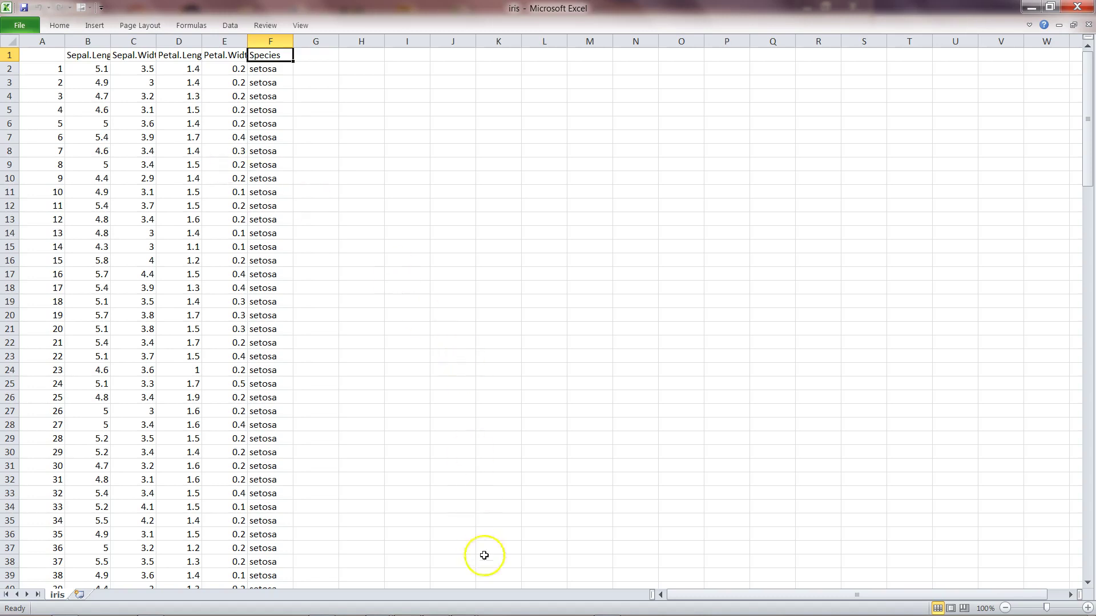
Step: Switch to Tableau and connect to the iris.csv text file
{"action": "left_click", "coordinate": [607, 610]}
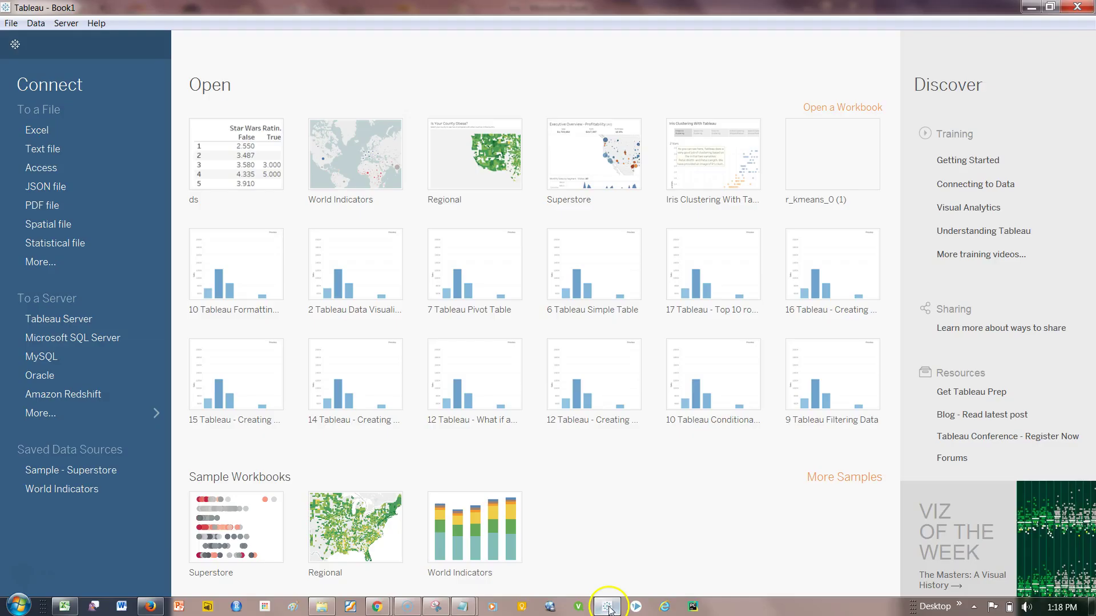
{"action": "left_click", "coordinate": [115, 149]}
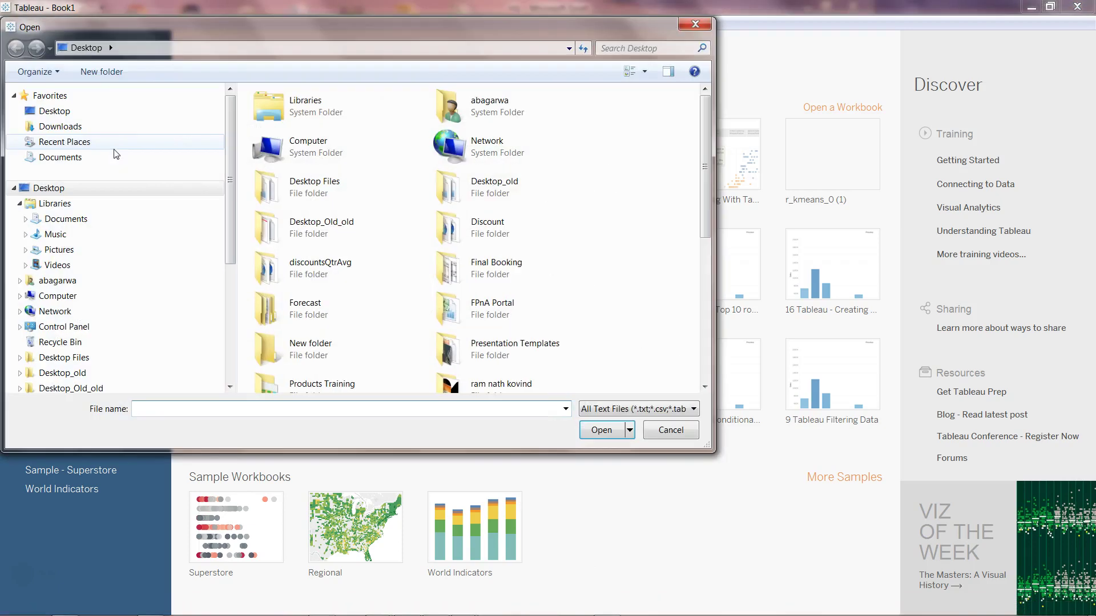
{"action": "left_click_drag", "start_coordinate": [706, 174], "coordinate": [709, 377]}
{"action": "double_click", "coordinate": [505, 254]}
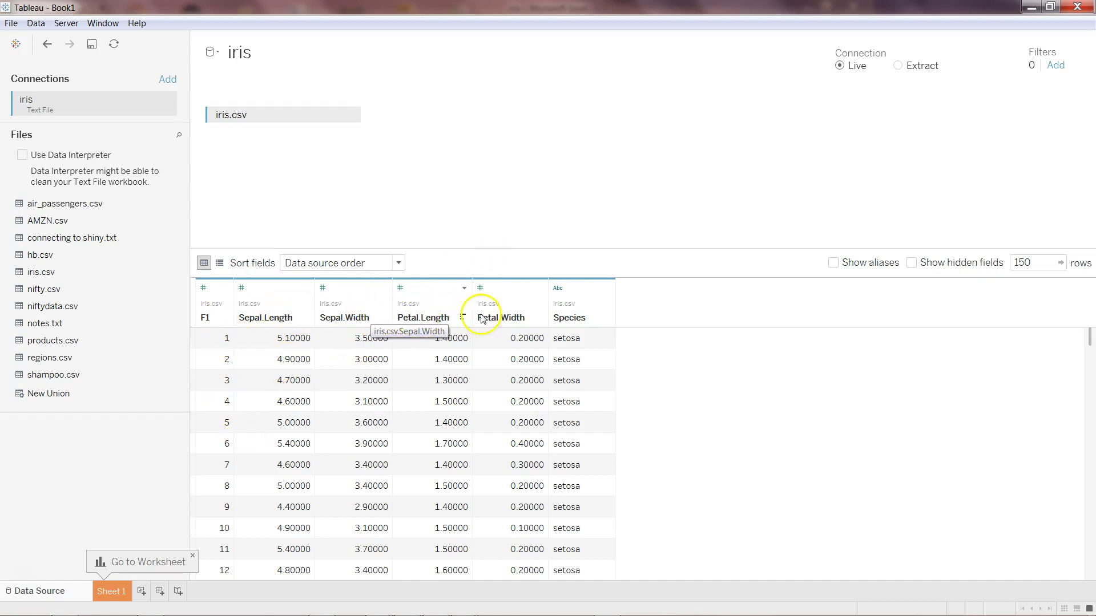
Step: Hide the F1 column in the iris data source
{"action": "left_click", "coordinate": [219, 312]}
{"action": "right_click", "coordinate": [219, 311]}
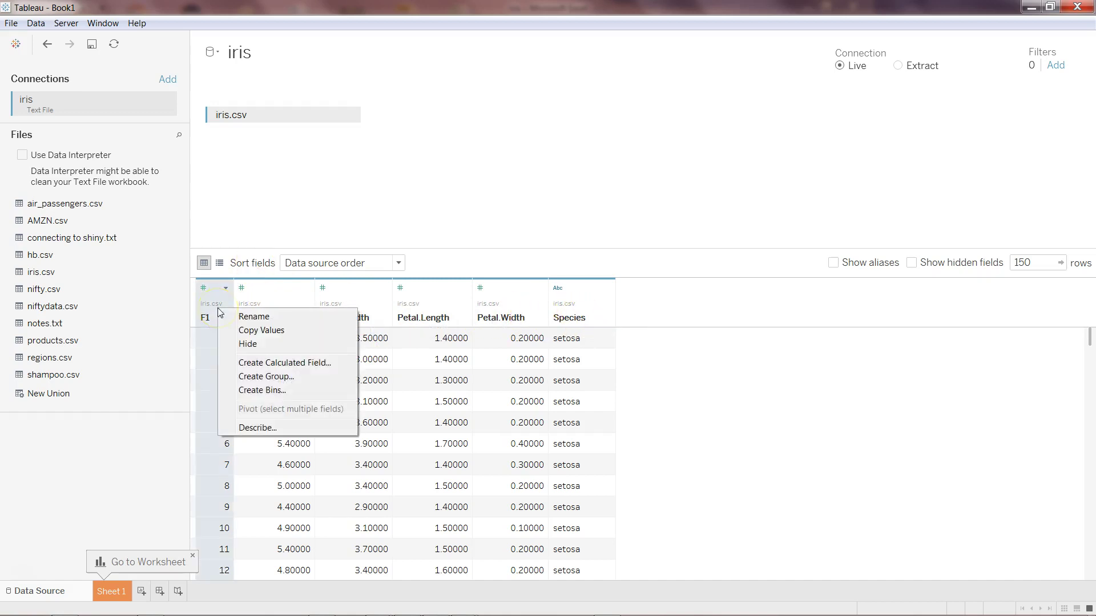
{"action": "left_click", "coordinate": [269, 343]}
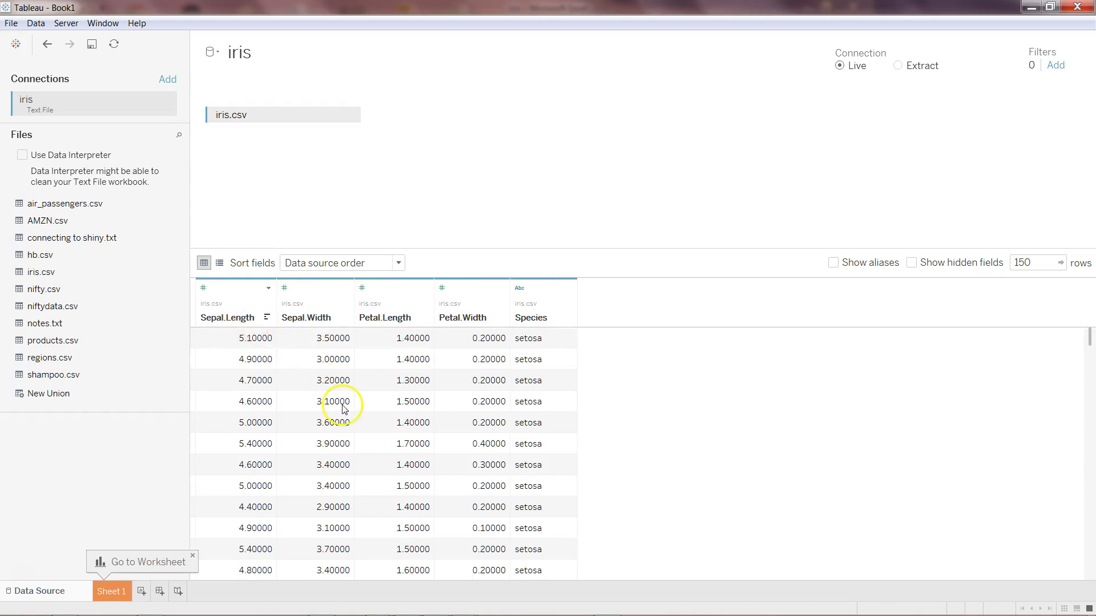
Step: On Sheet 1, plot Petal.Length on the columns against Petal.Width on the rows
{"action": "left_click", "coordinate": [125, 590]}
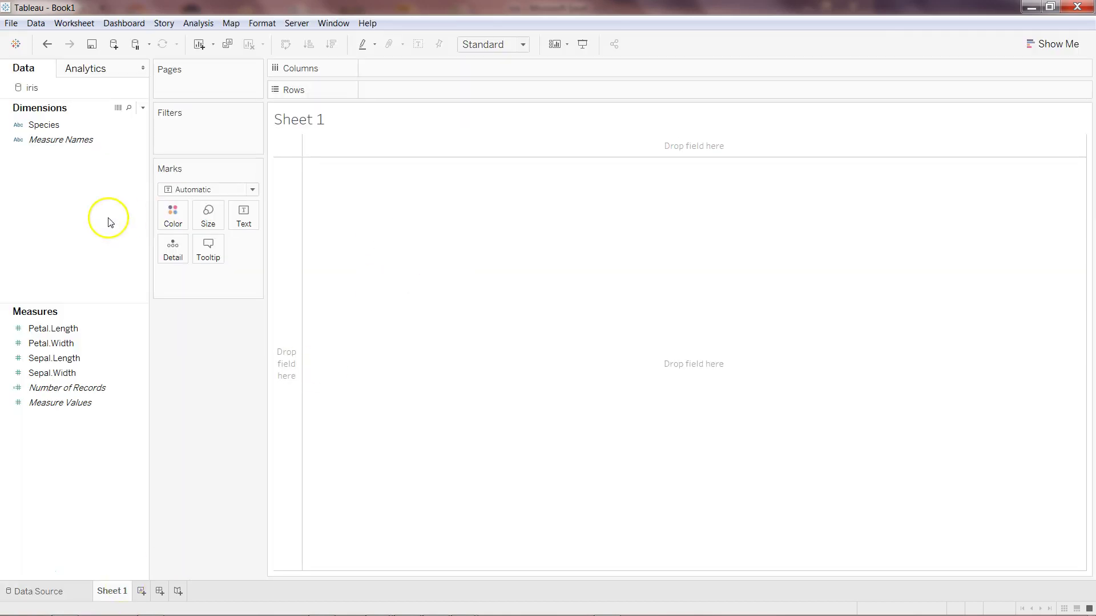
{"action": "left_click", "coordinate": [95, 328]}
{"action": "mouse_move", "coordinate": [97, 331]}
{"action": "left_mouse_down"}
{"action": "mouse_move", "coordinate": [368, 180]}
{"action": "mouse_move", "coordinate": [434, 73]}
{"action": "mouse_move", "coordinate": [234, 169]}
{"action": "mouse_move", "coordinate": [408, 68]}
{"action": "left_mouse_up"}
{"action": "mouse_move", "coordinate": [51, 343]}
{"action": "left_mouse_down"}
{"action": "mouse_move", "coordinate": [427, 124]}
{"action": "mouse_move", "coordinate": [444, 94]}
{"action": "left_mouse_up"}
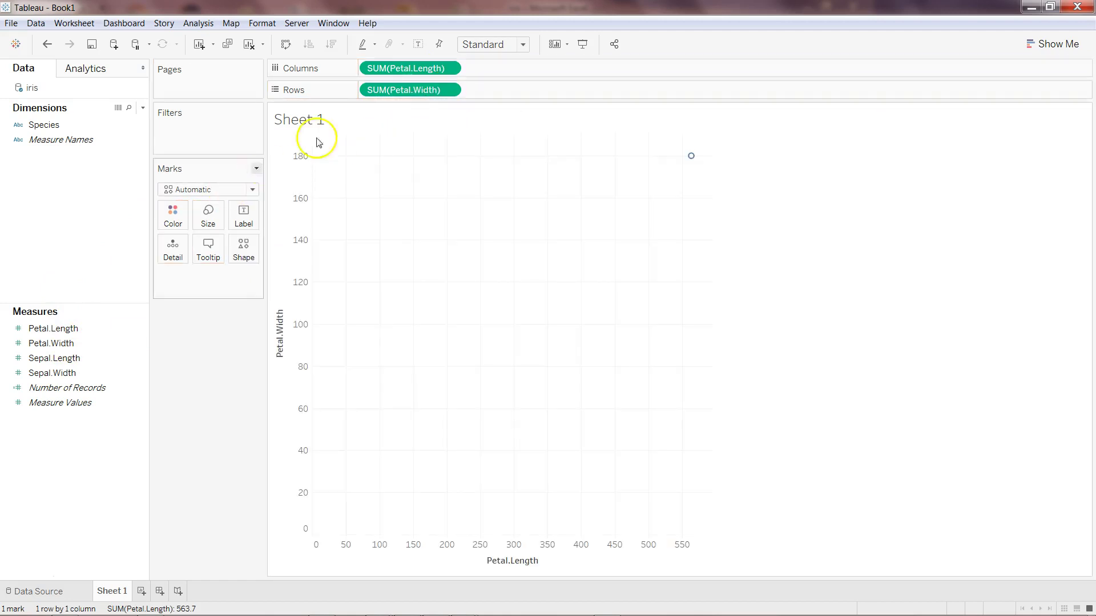
Step: Turn off measure aggregation so the scatter plot draws each iris record as its own mark
{"action": "left_click", "coordinate": [209, 29]}
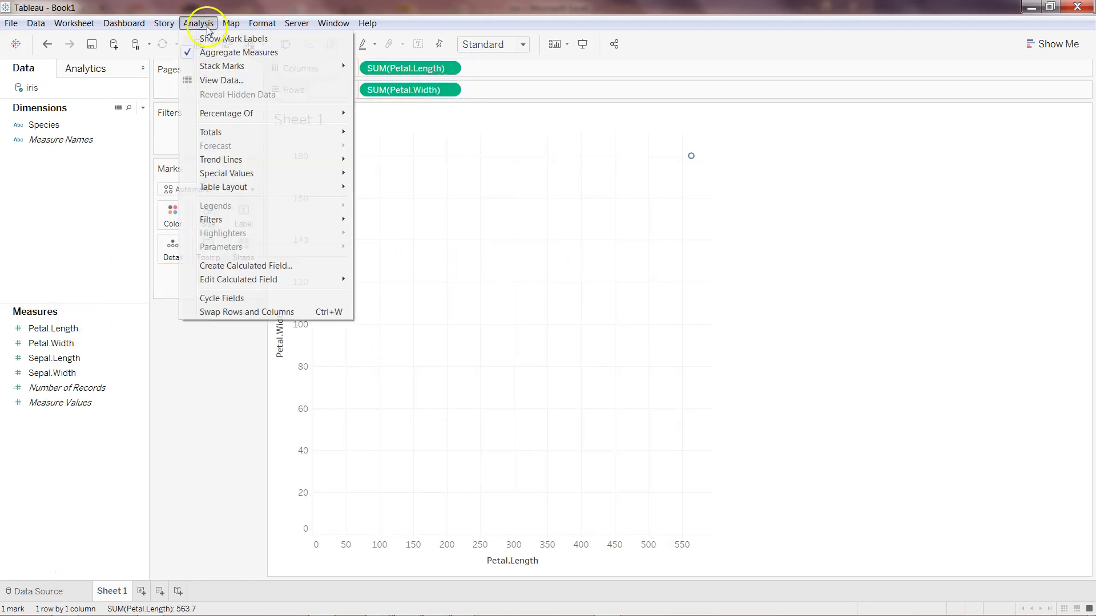
{"action": "left_click", "coordinate": [246, 53]}
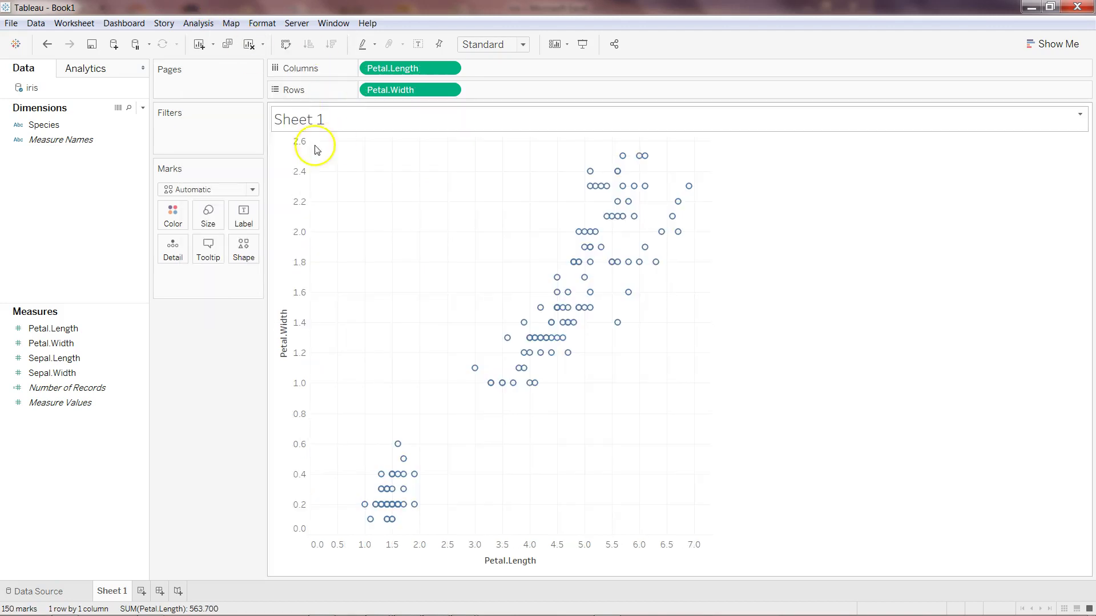
{"action": "left_click", "coordinate": [197, 23]}
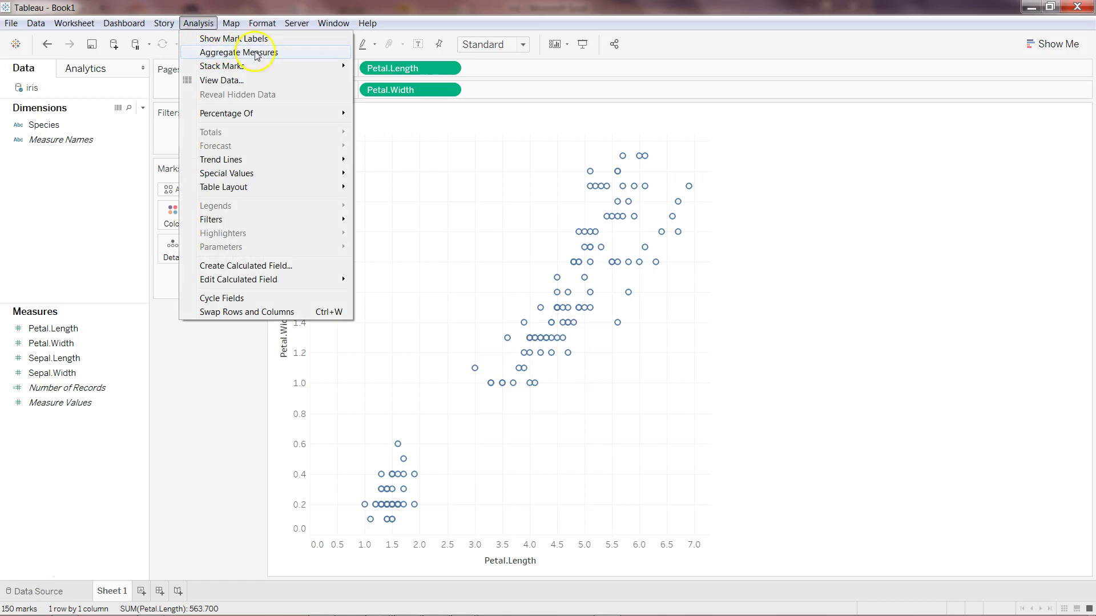
{"action": "left_click", "coordinate": [548, 171]}
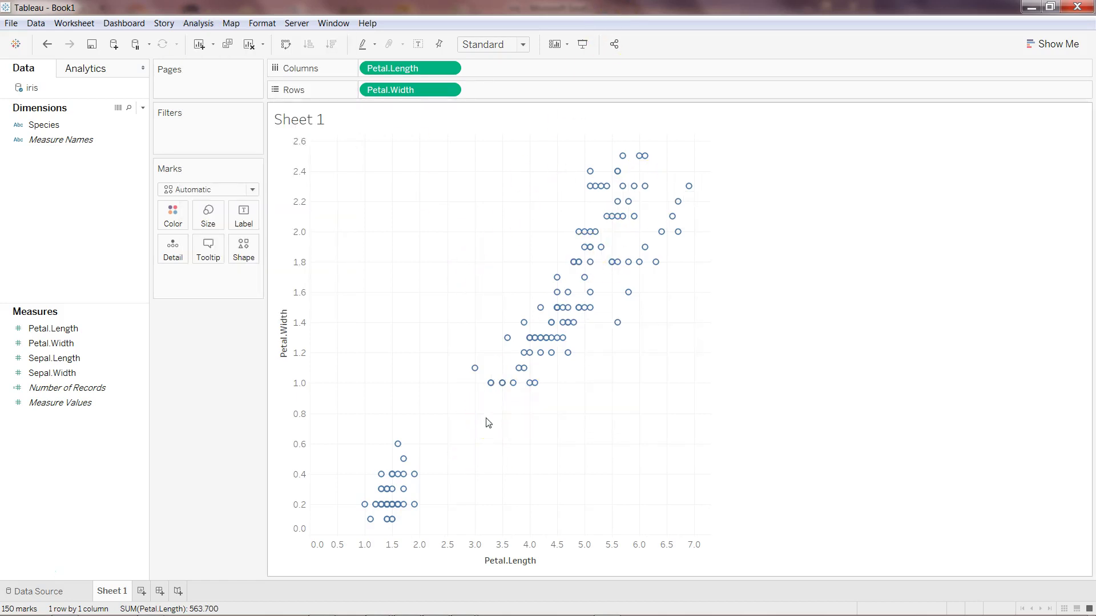
{"action": "left_click", "coordinate": [350, 545]}
{"action": "mouse_move", "coordinate": [415, 482]}
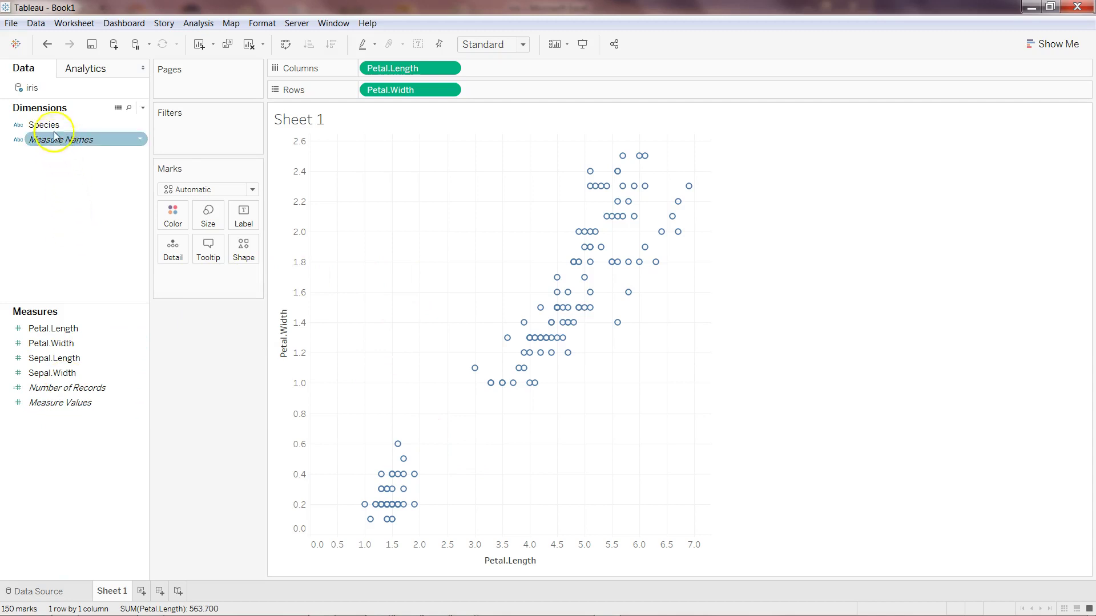
Step: Colour the scatter plot's marks by Species to compare the groups, and remove Species from the marks again
{"action": "left_click_drag", "start_coordinate": [66, 124], "coordinate": [172, 220]}
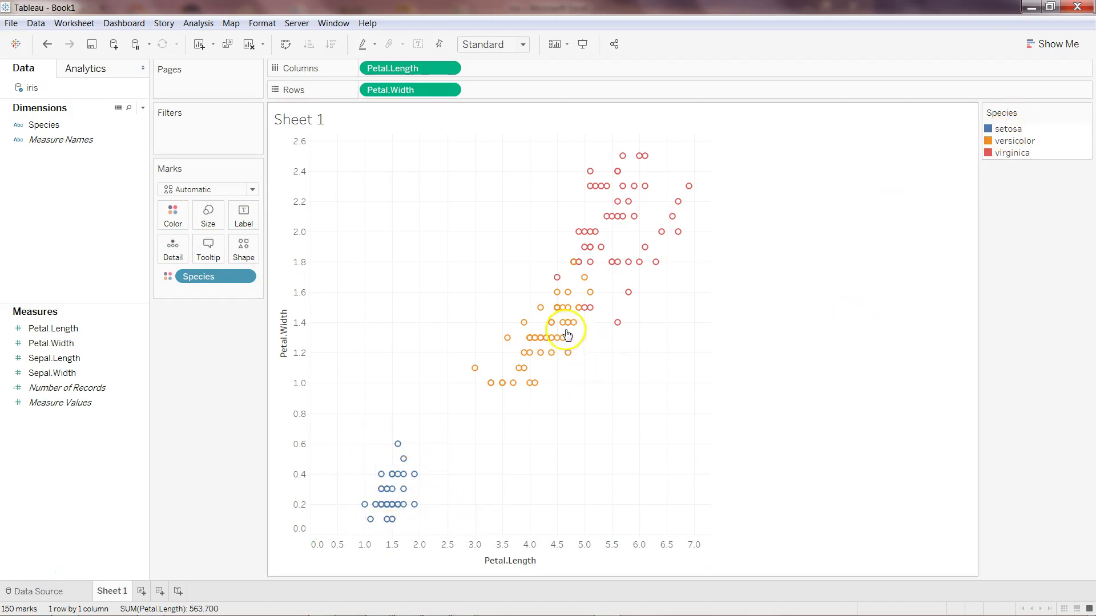
{"action": "mouse_move", "coordinate": [587, 294]}
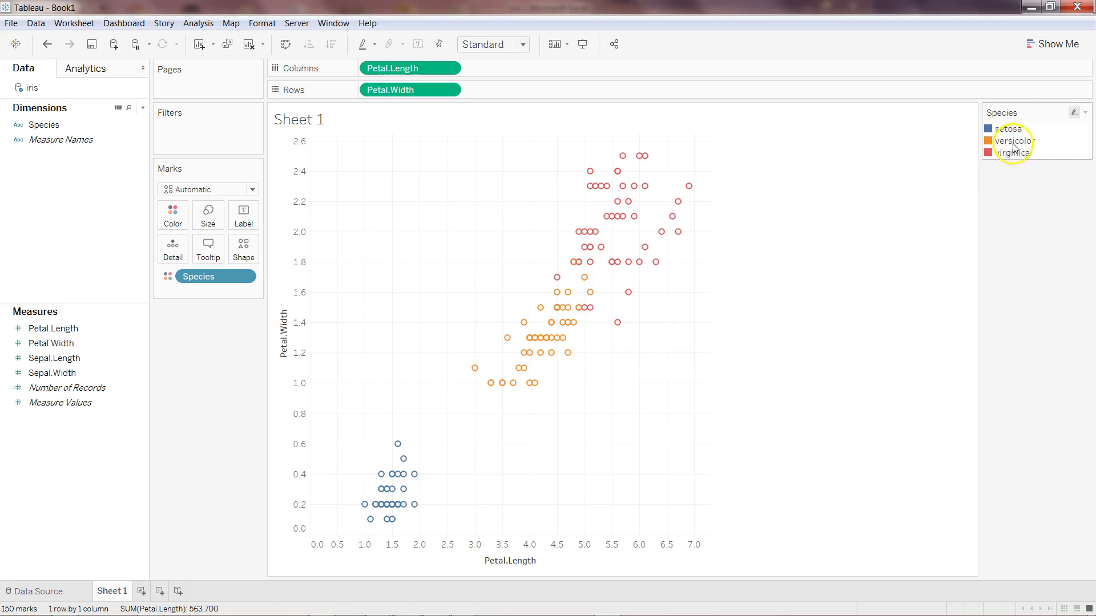
{"action": "mouse_move", "coordinate": [593, 314]}
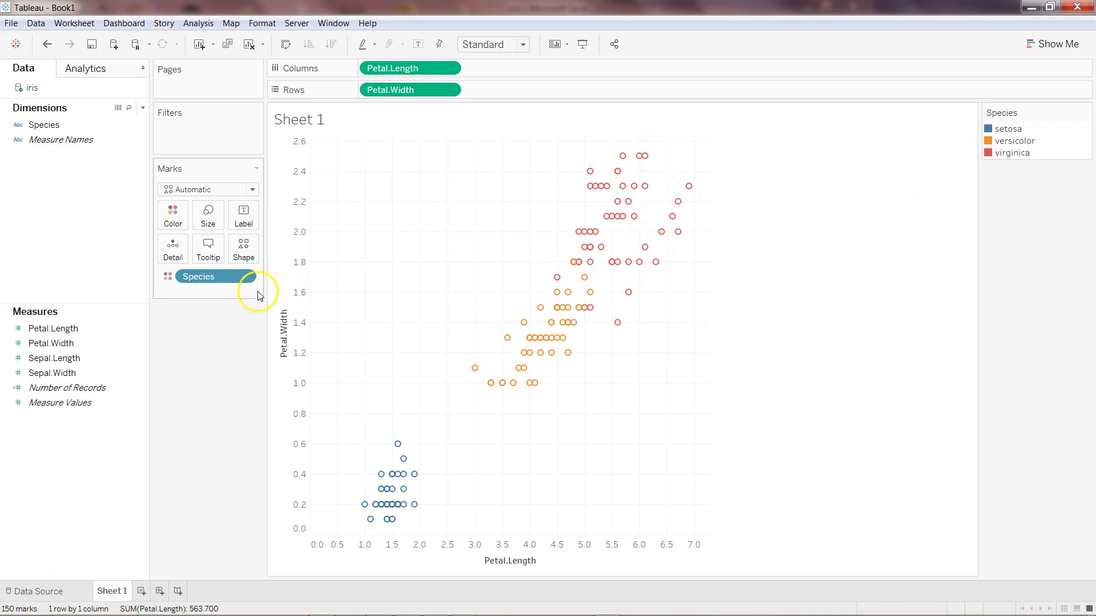
{"action": "left_click_drag", "start_coordinate": [225, 277], "coordinate": [109, 489]}
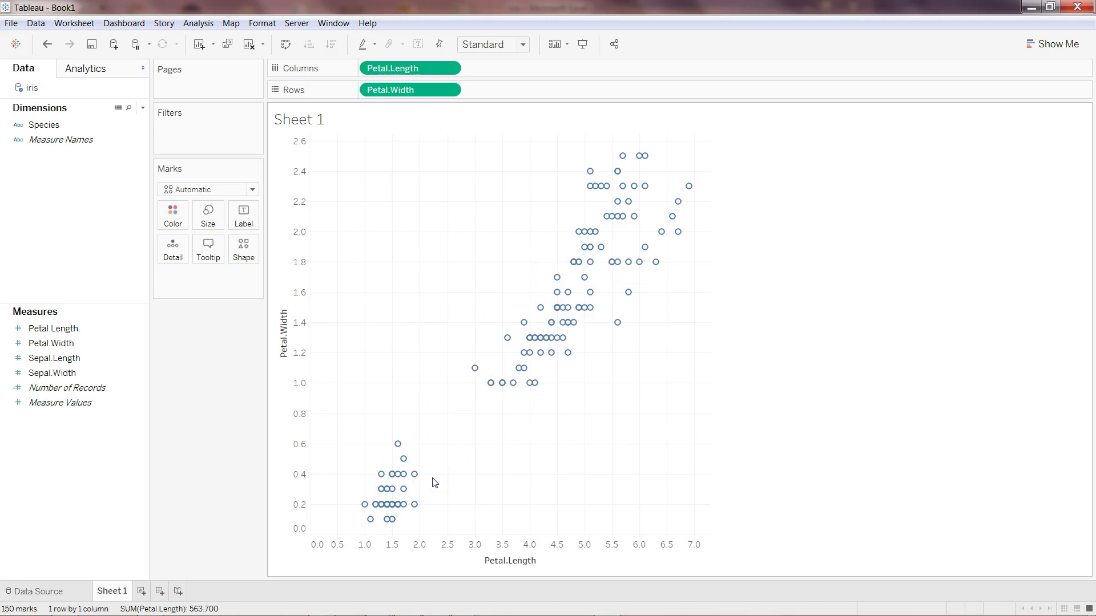
Step: Add a Cluster model to the scatter plot, using Petal.Length and Petal.Width with an automatic number of clusters
{"action": "left_click", "coordinate": [108, 73]}
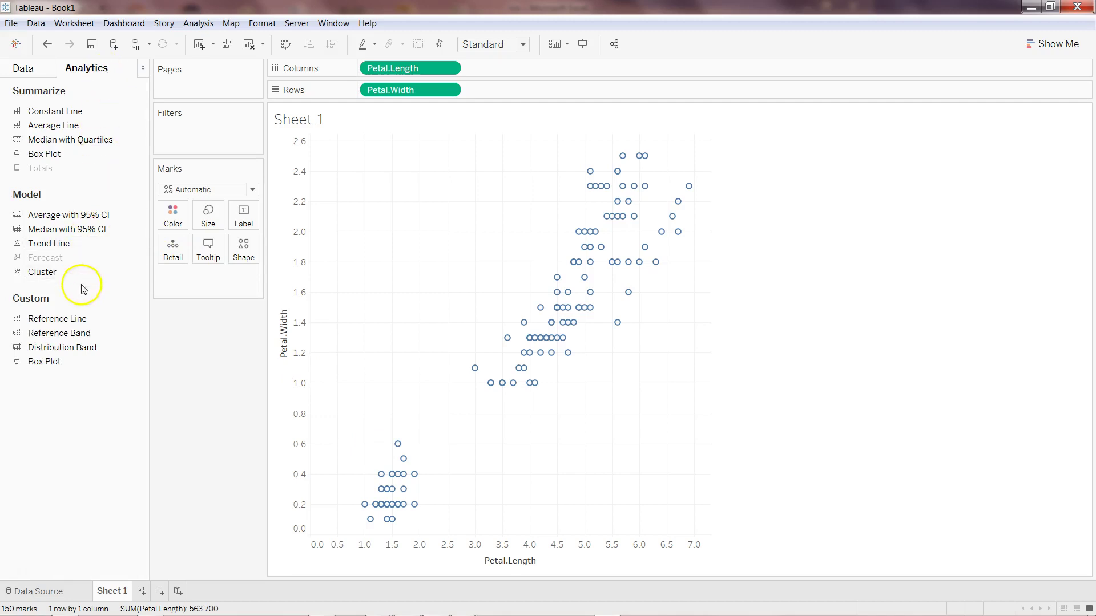
{"action": "left_click_drag", "start_coordinate": [81, 272], "coordinate": [377, 167]}
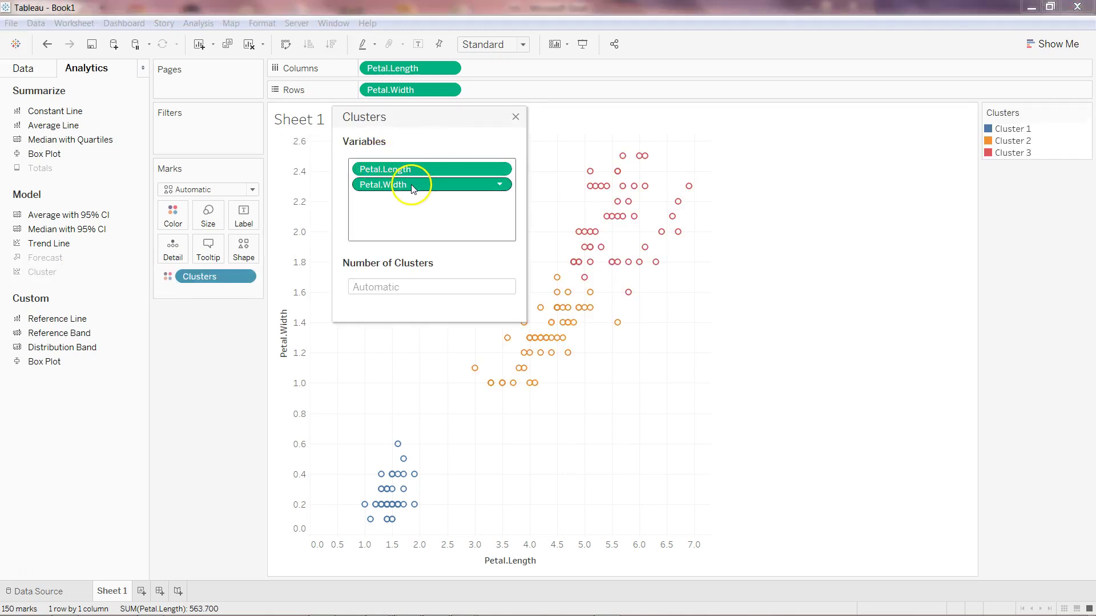
{"action": "left_click", "coordinate": [516, 118]}
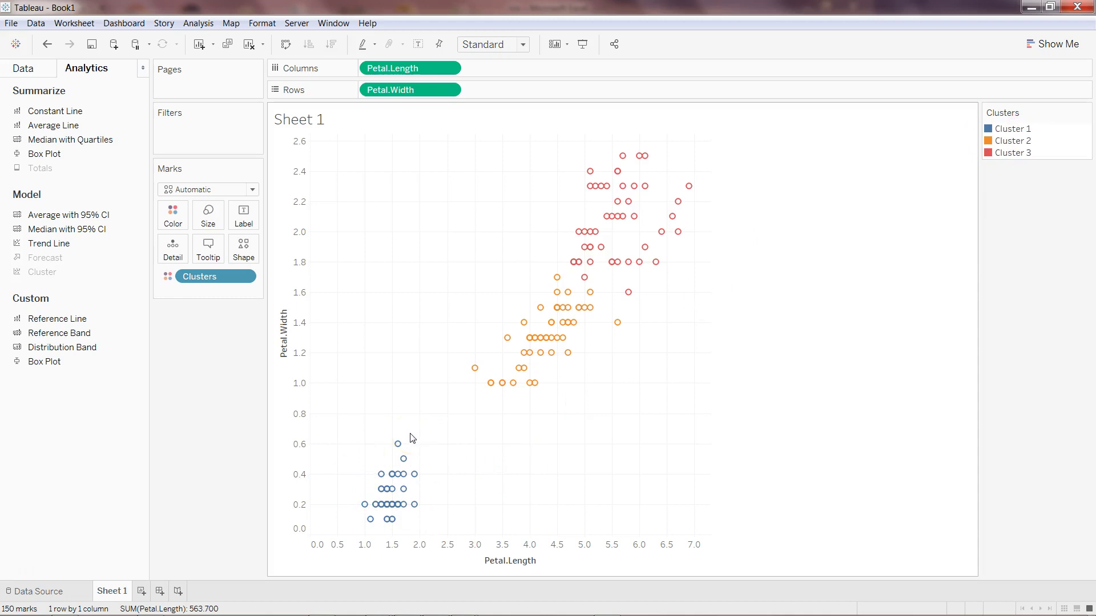
Step: Examine the clustered marks' details and the Clusters field's options, and return to the list of data fields
{"action": "mouse_move", "coordinate": [627, 269]}
{"action": "mouse_move", "coordinate": [643, 190]}
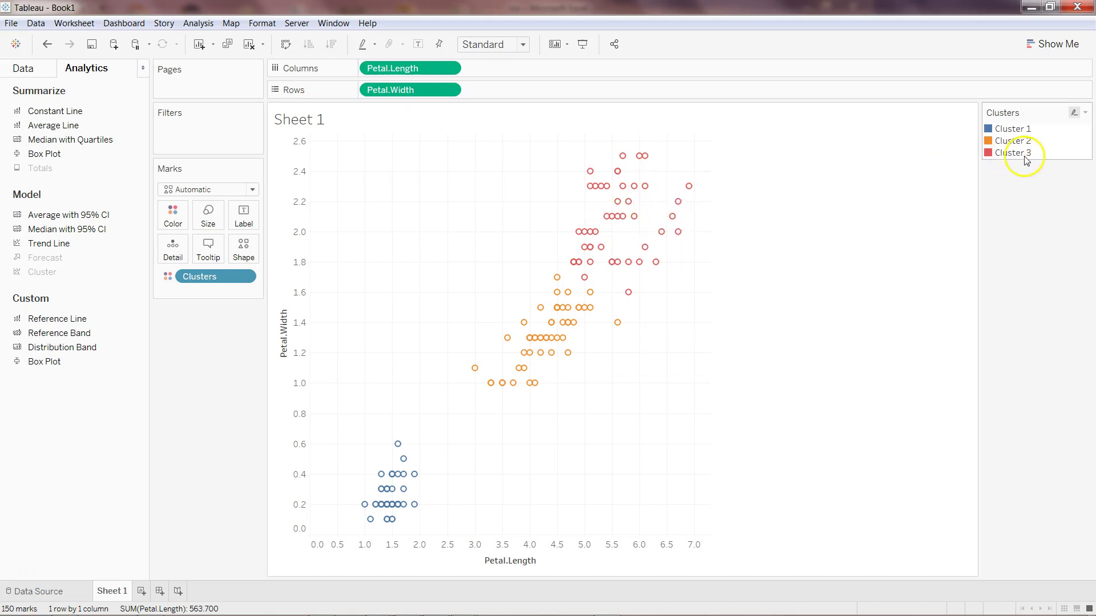
{"action": "mouse_move", "coordinate": [501, 386]}
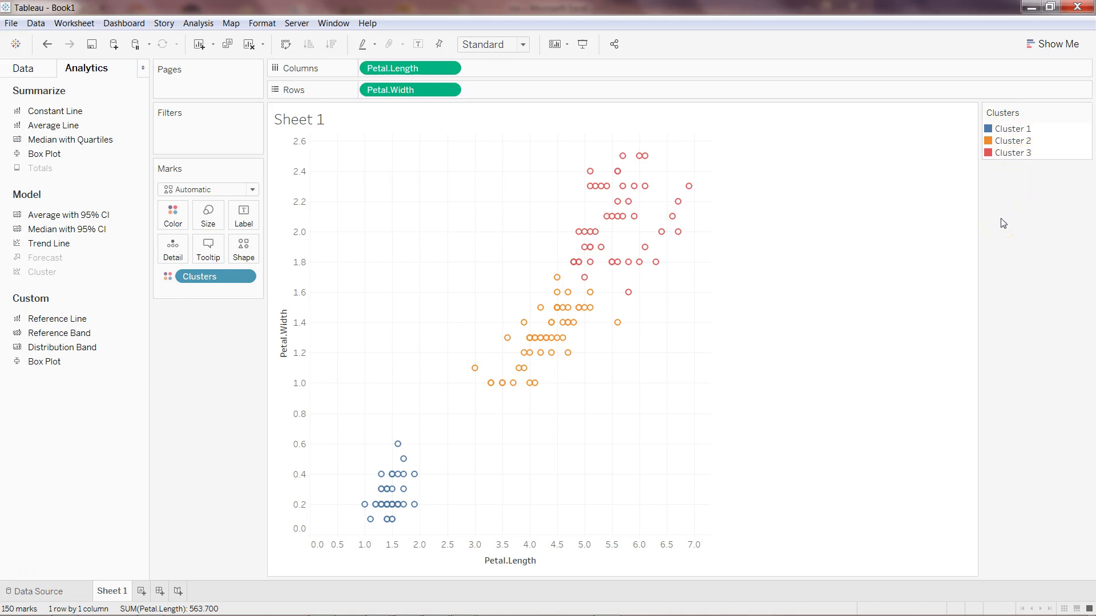
{"action": "mouse_move", "coordinate": [549, 309]}
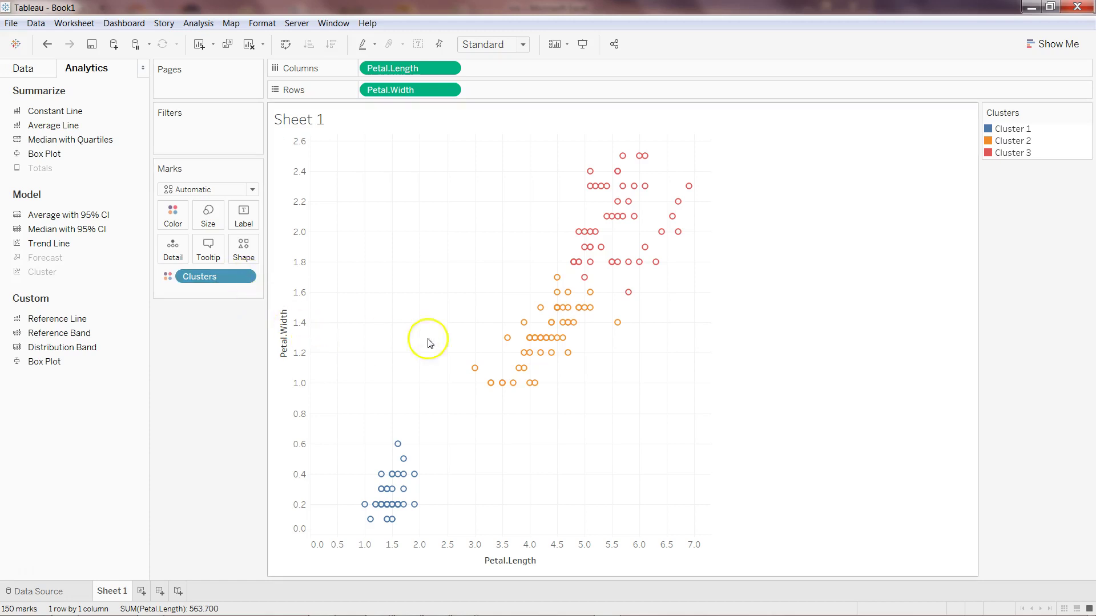
{"action": "mouse_move", "coordinate": [618, 194]}
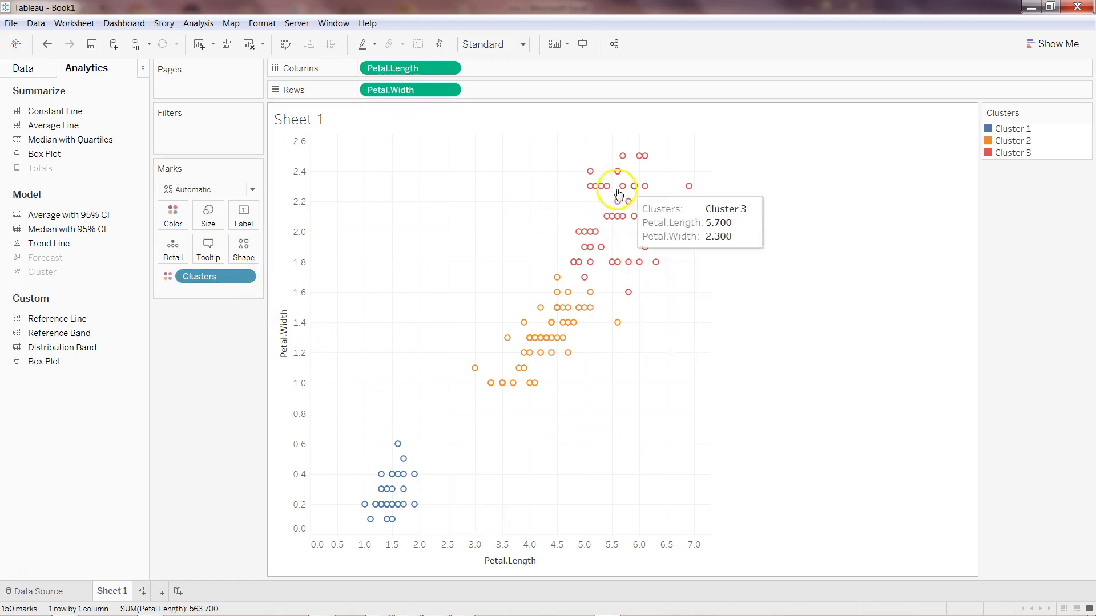
{"action": "left_click", "coordinate": [245, 278]}
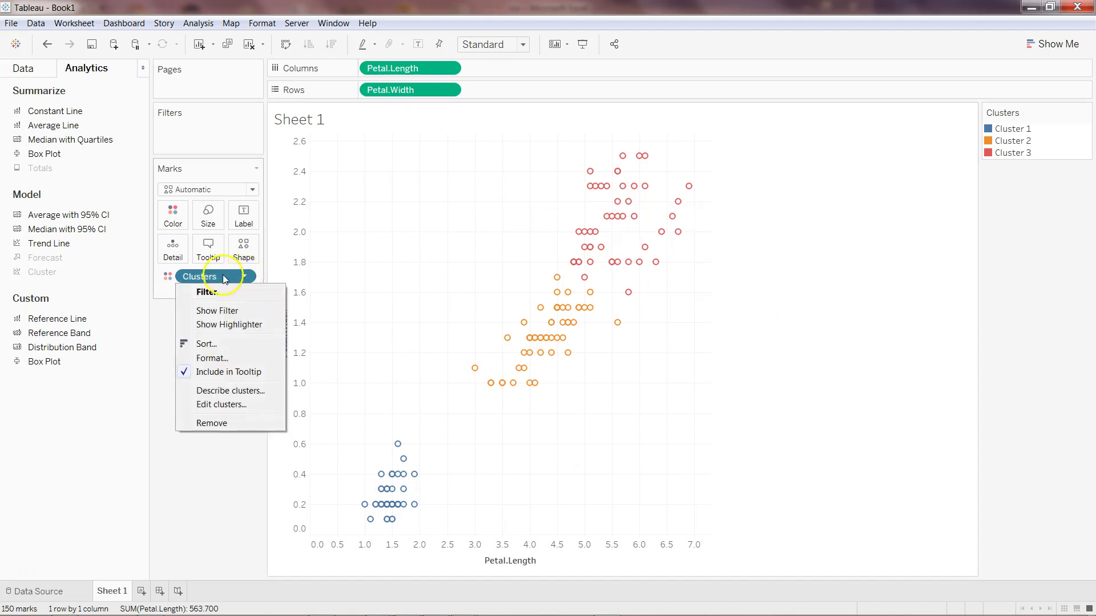
{"action": "left_click", "coordinate": [232, 278]}
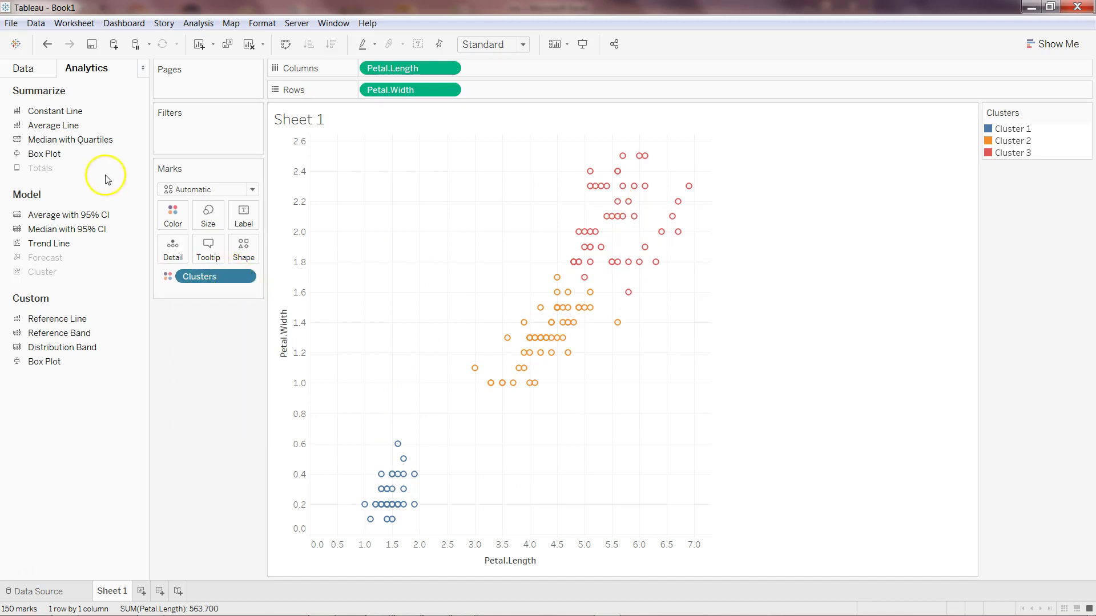
{"action": "left_click", "coordinate": [34, 70]}
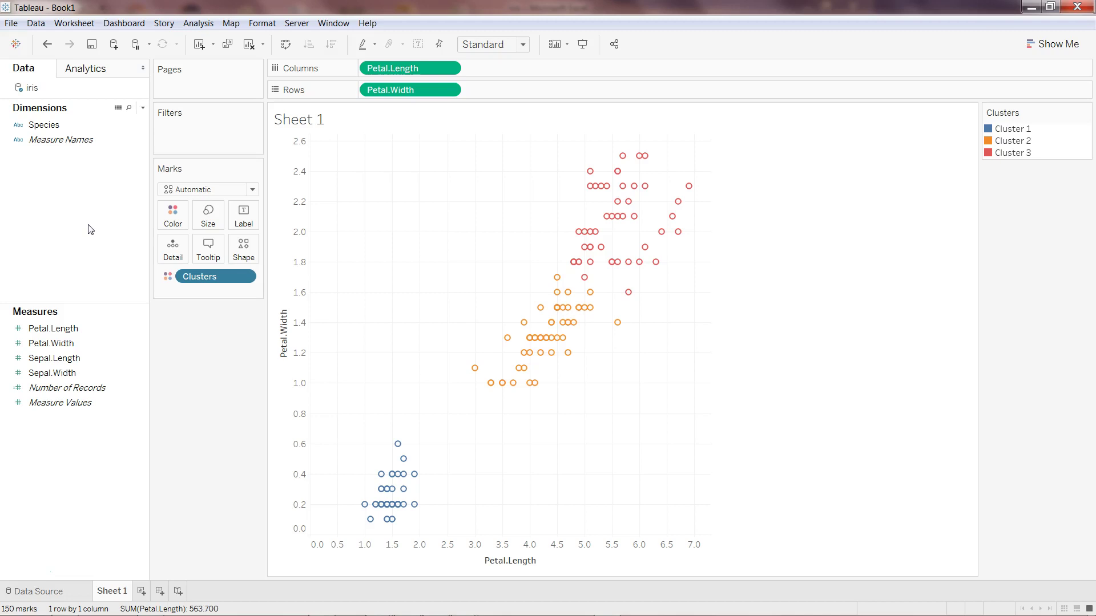
Step: Save the Clusters field from the marks as a dimension and name it Species Cluster
{"action": "left_click_drag", "start_coordinate": [196, 276], "coordinate": [80, 183]}
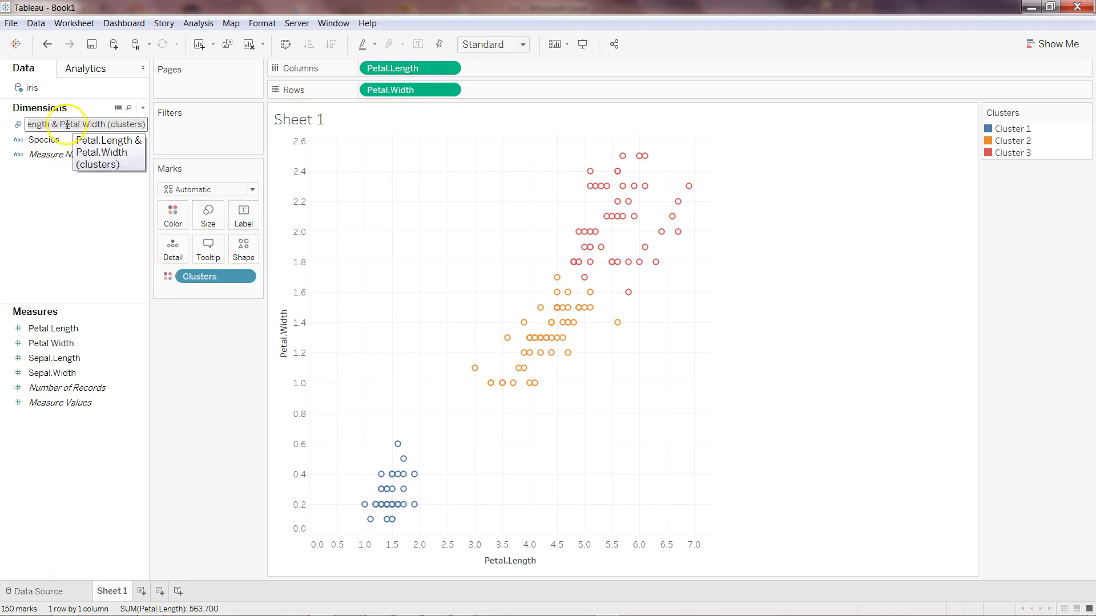
{"action": "left_click", "coordinate": [26, 124]}
{"action": "left_click_drag", "start_coordinate": [116, 131], "coordinate": [142, 127]}
{"action": "key", "text": "Home"}
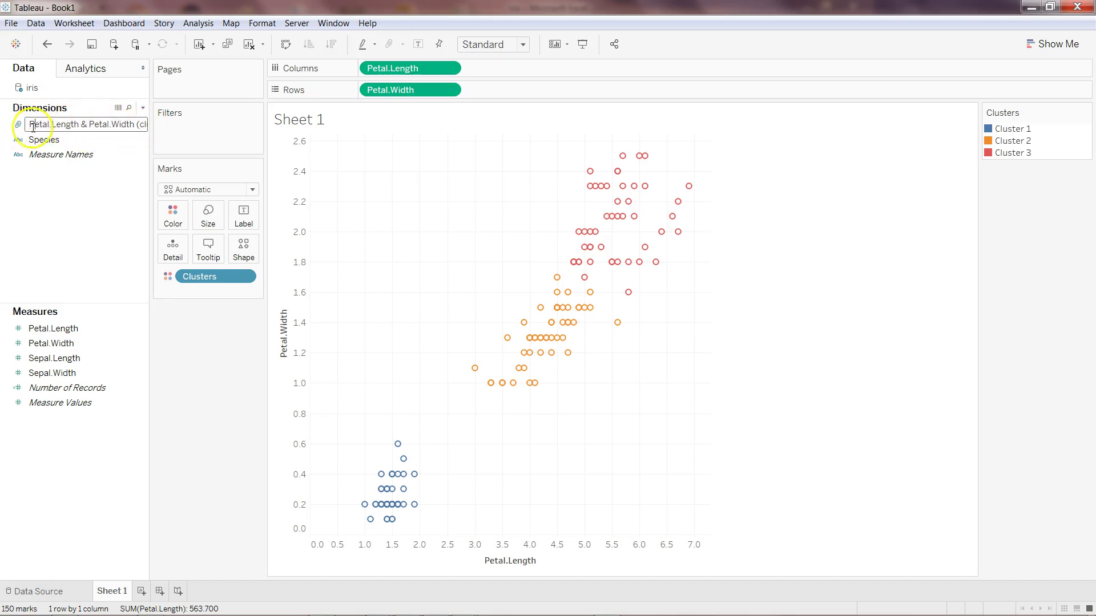
{"action": "left_click", "coordinate": [39, 153]}
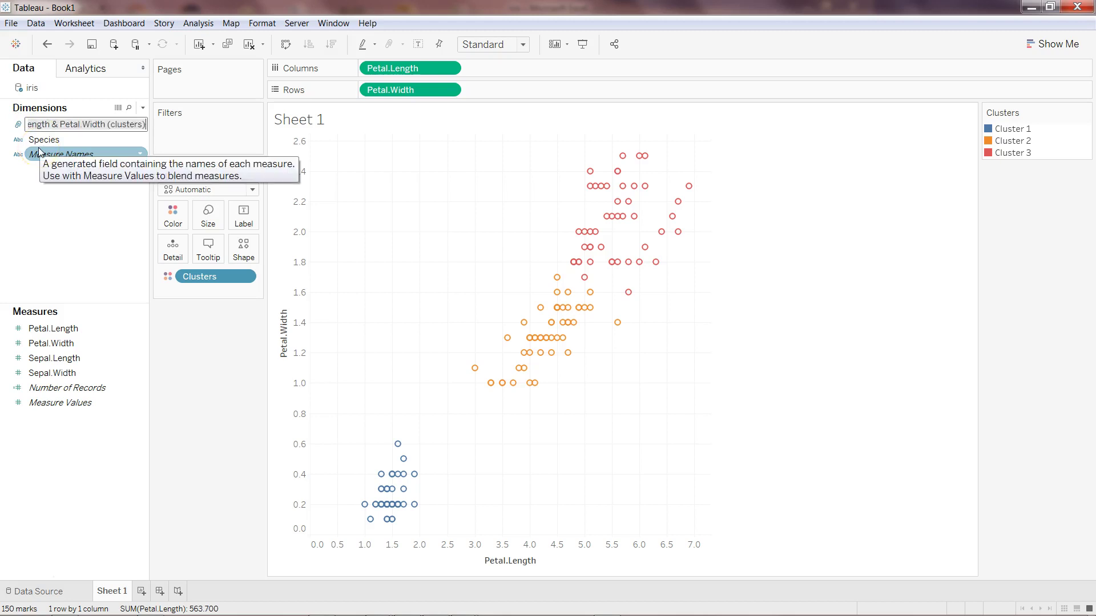
{"action": "type", "text": "Species Cluster"}
{"action": "key", "text": "Return"}
{"action": "left_click", "coordinate": [51, 147]}
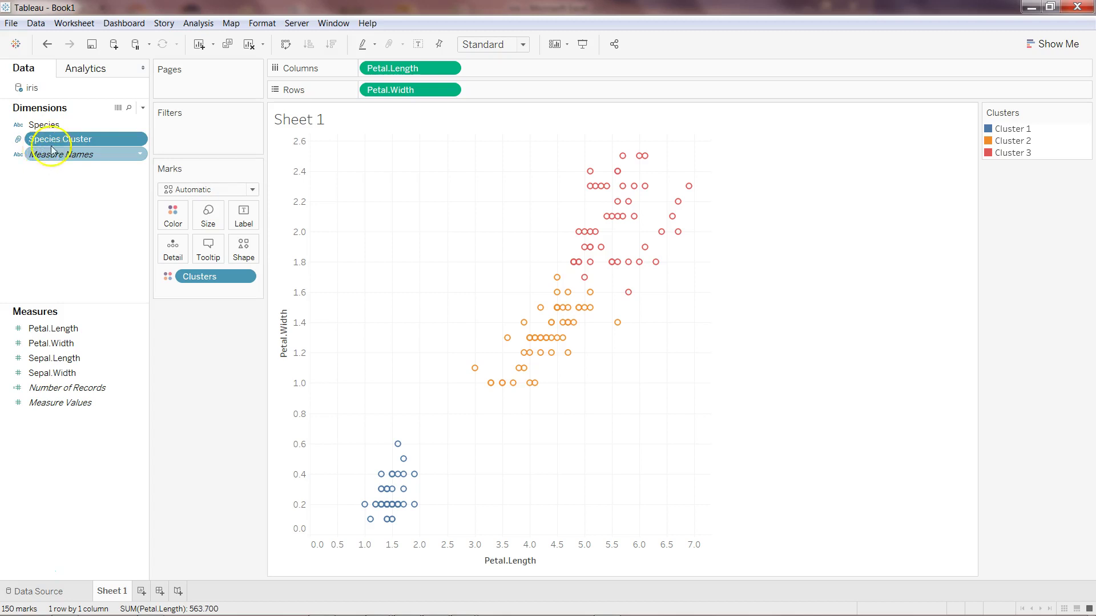
Step: Open the Species Cluster group for editing and check Cluster 1 in its group list
{"action": "left_click", "coordinate": [19, 140]}
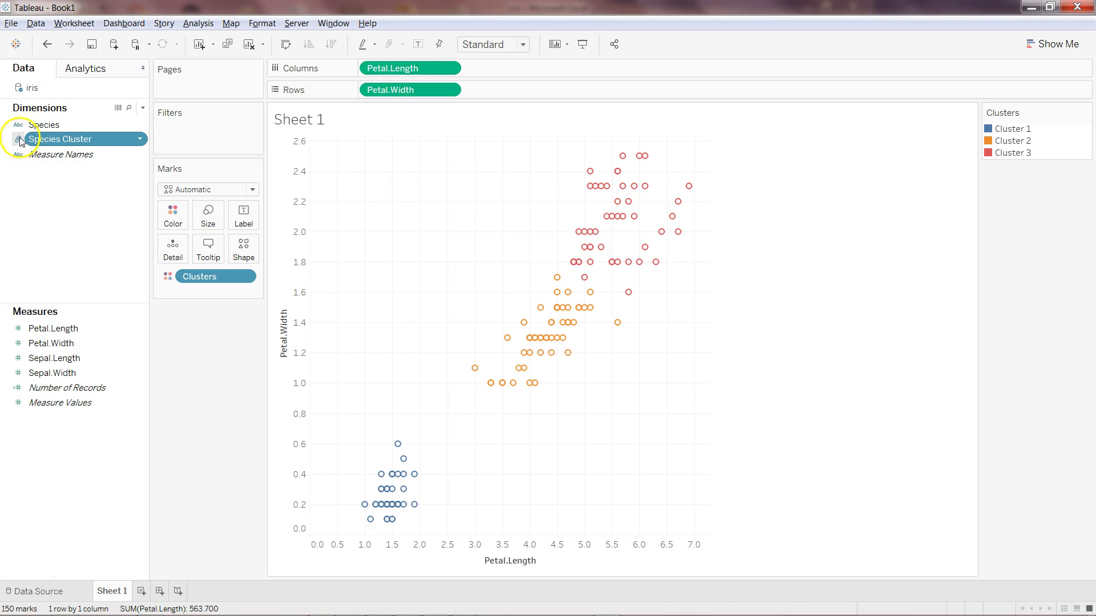
{"action": "left_click", "coordinate": [142, 140]}
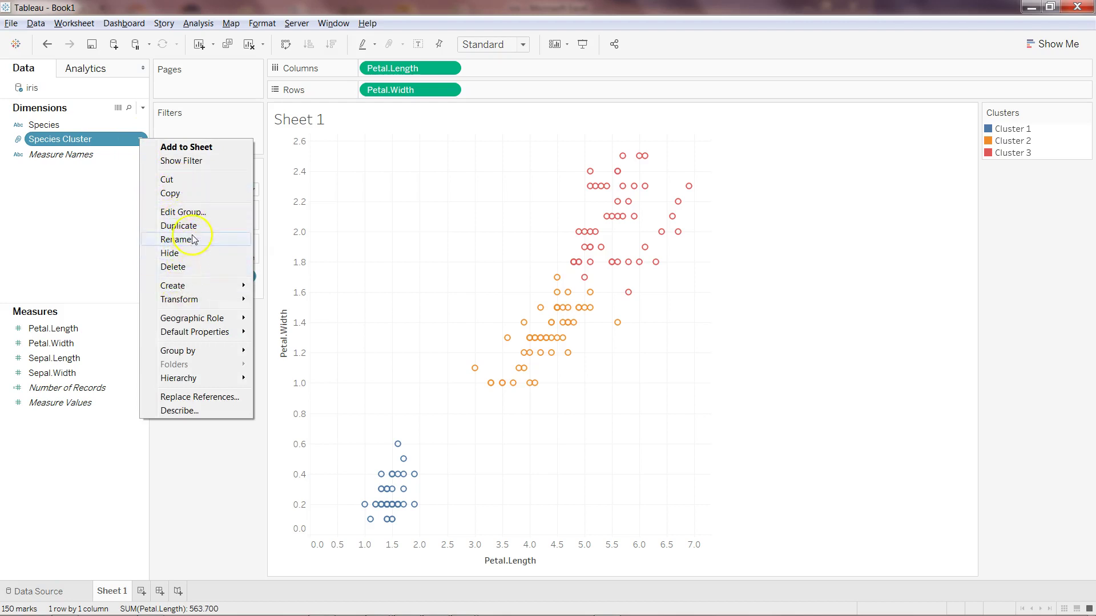
{"action": "left_click", "coordinate": [182, 212]}
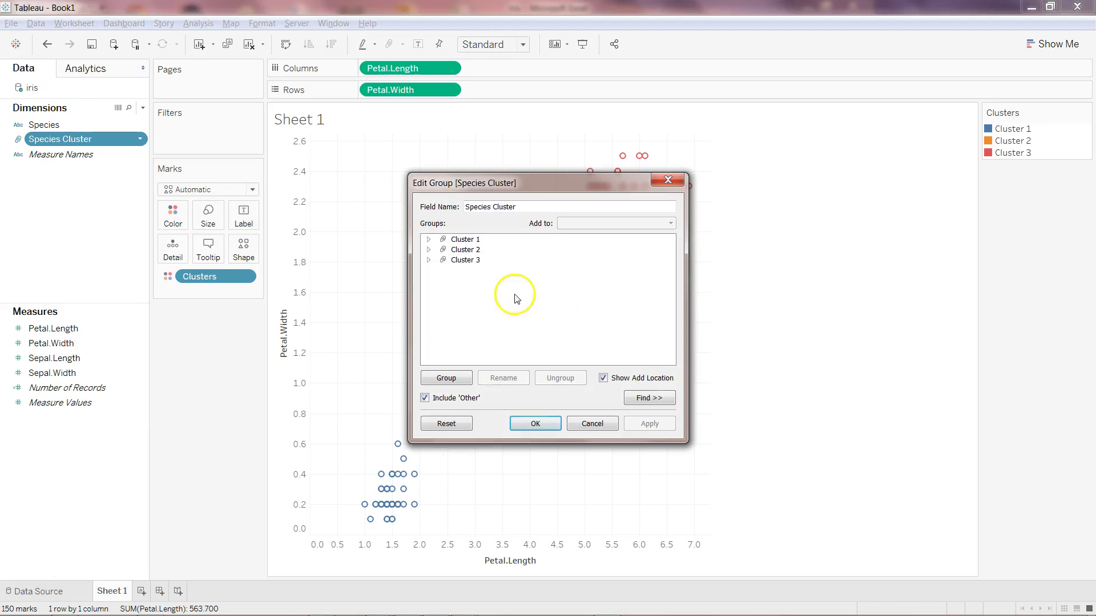
{"action": "left_click", "coordinate": [428, 242]}
{"action": "left_click", "coordinate": [428, 242]}
{"action": "left_click", "coordinate": [428, 242]}
{"action": "left_click", "coordinate": [428, 242]}
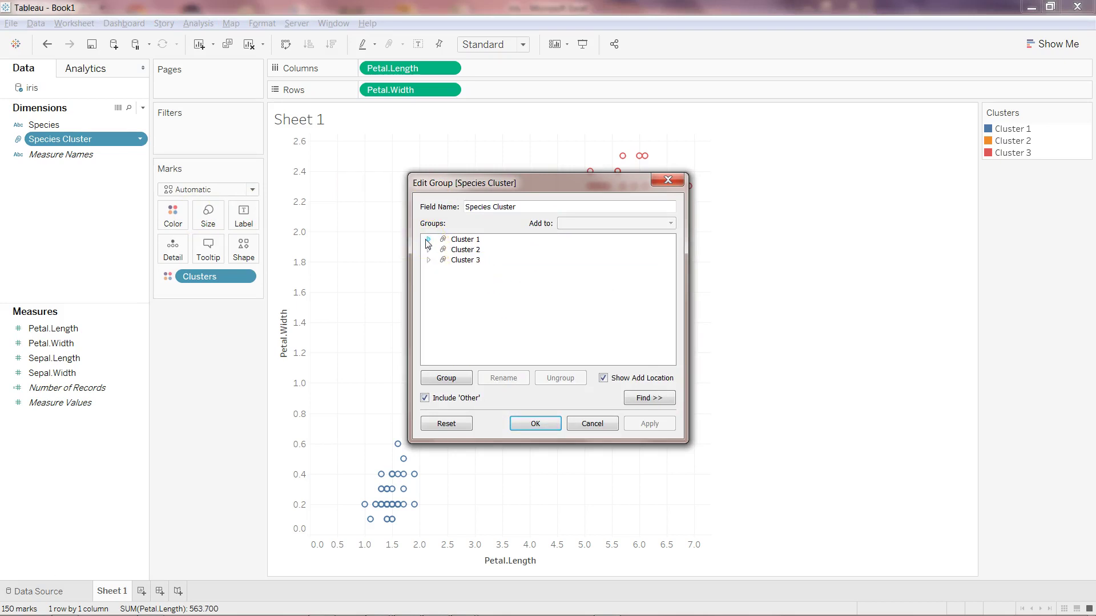
Step: Rename Cluster 1 in the Species Cluster group as Setosa
{"action": "left_click", "coordinate": [467, 240]}
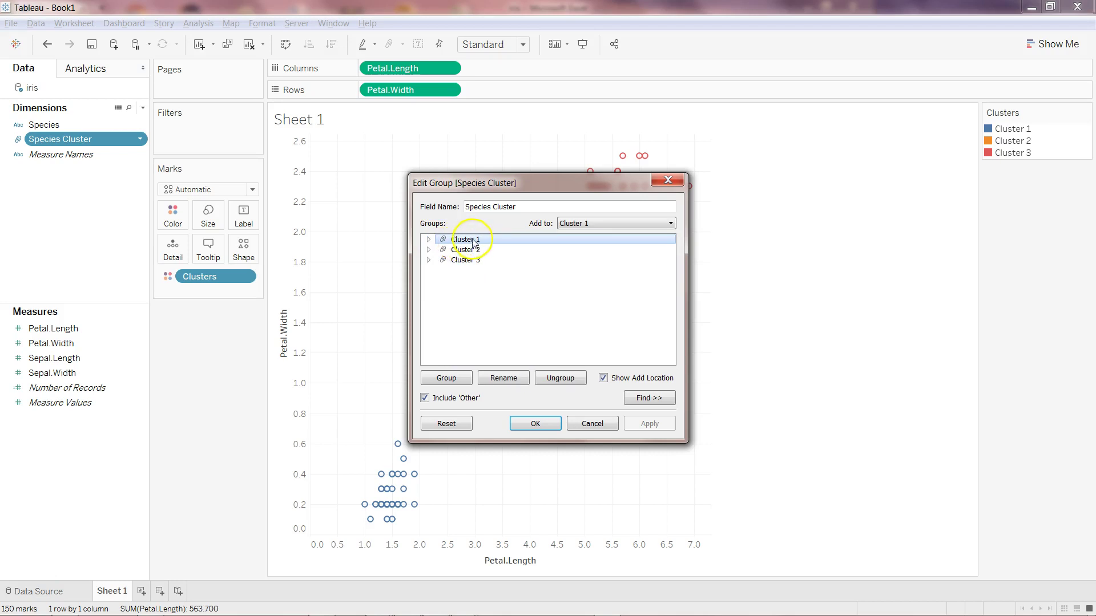
{"action": "left_click", "coordinate": [510, 376]}
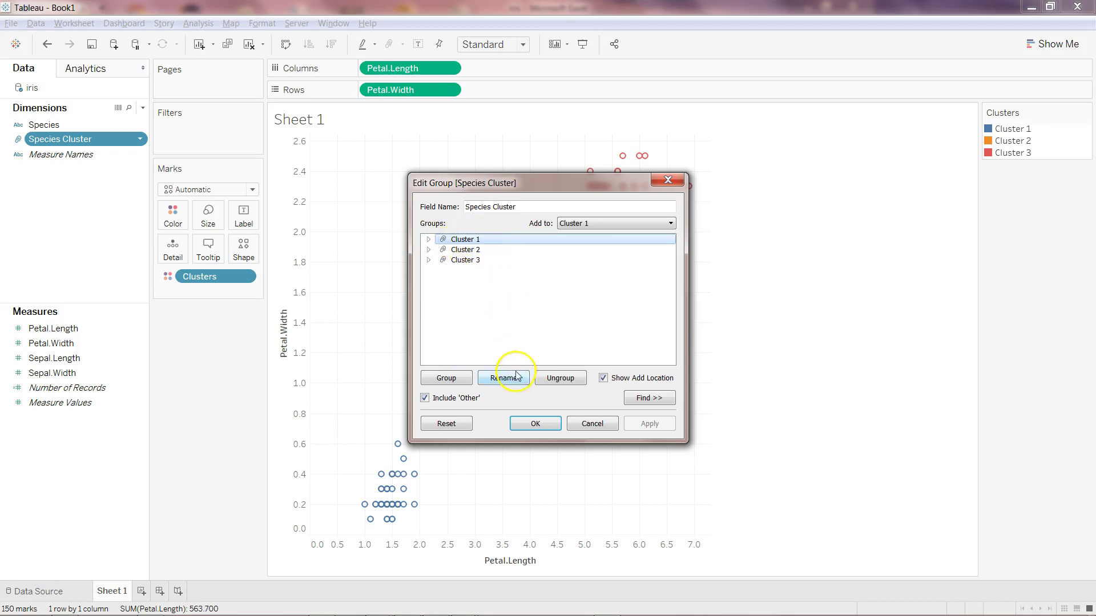
{"action": "left_click", "coordinate": [479, 249], "text": "ctrl"}
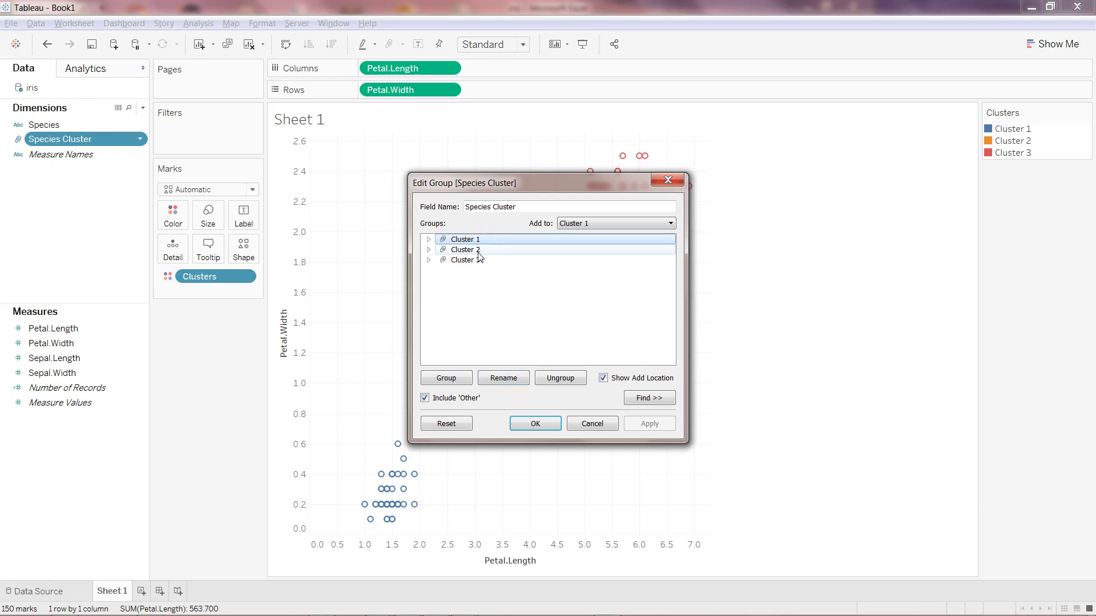
{"action": "left_click", "coordinate": [478, 262]}
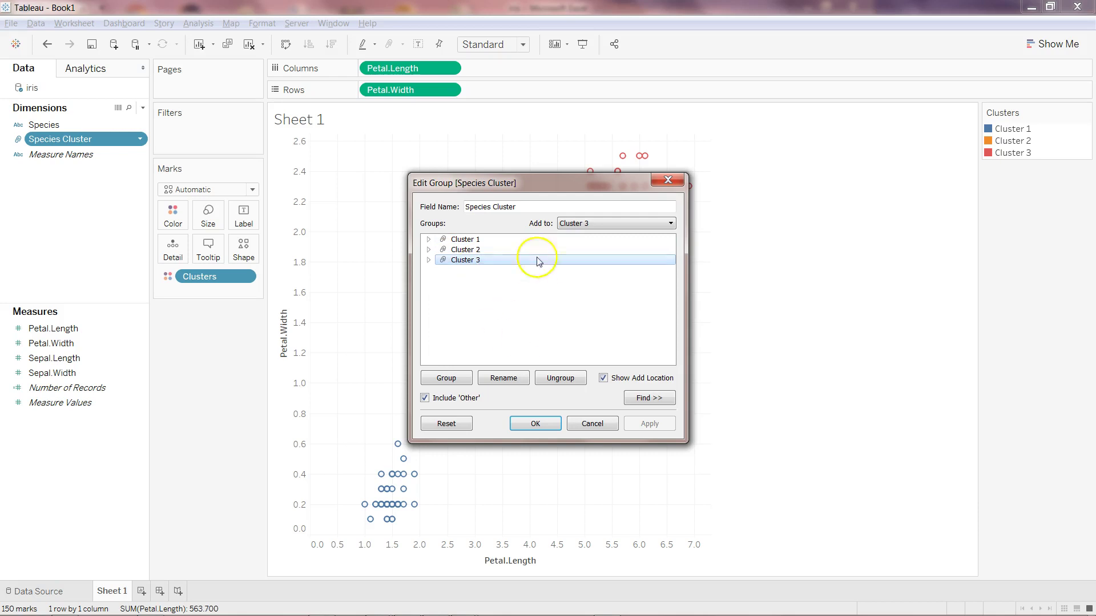
{"action": "left_click", "coordinate": [479, 242]}
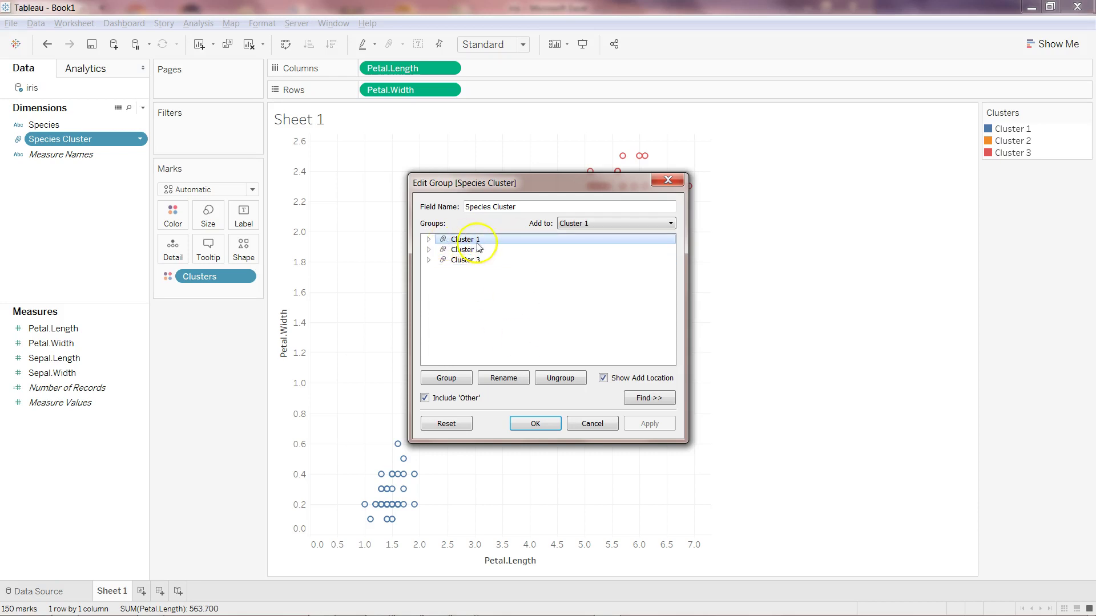
{"action": "left_click", "coordinate": [511, 380]}
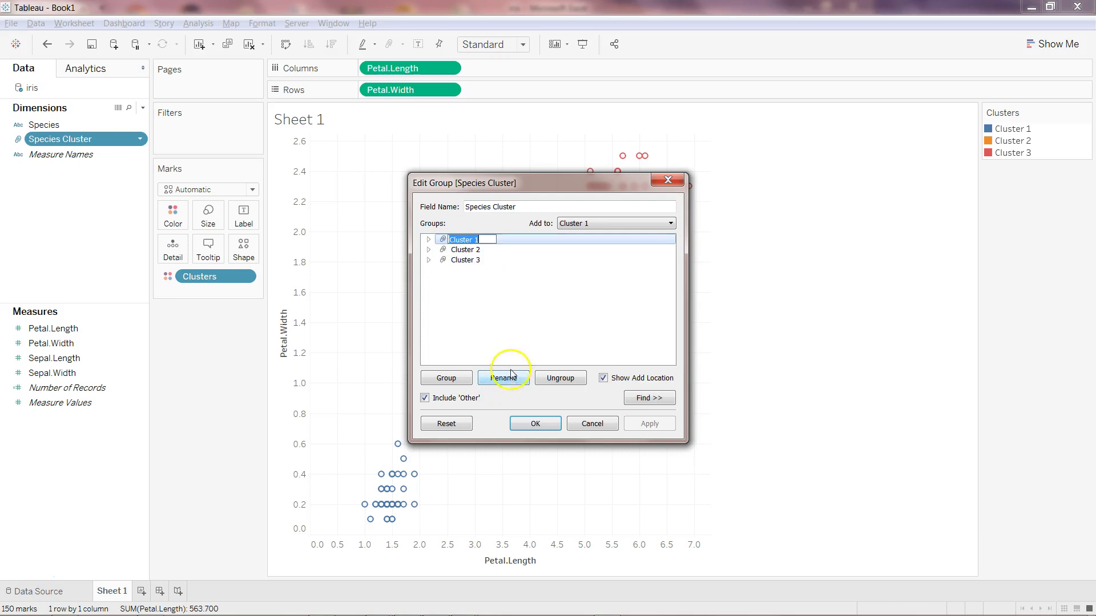
{"action": "key", "text": "BackSpace"}
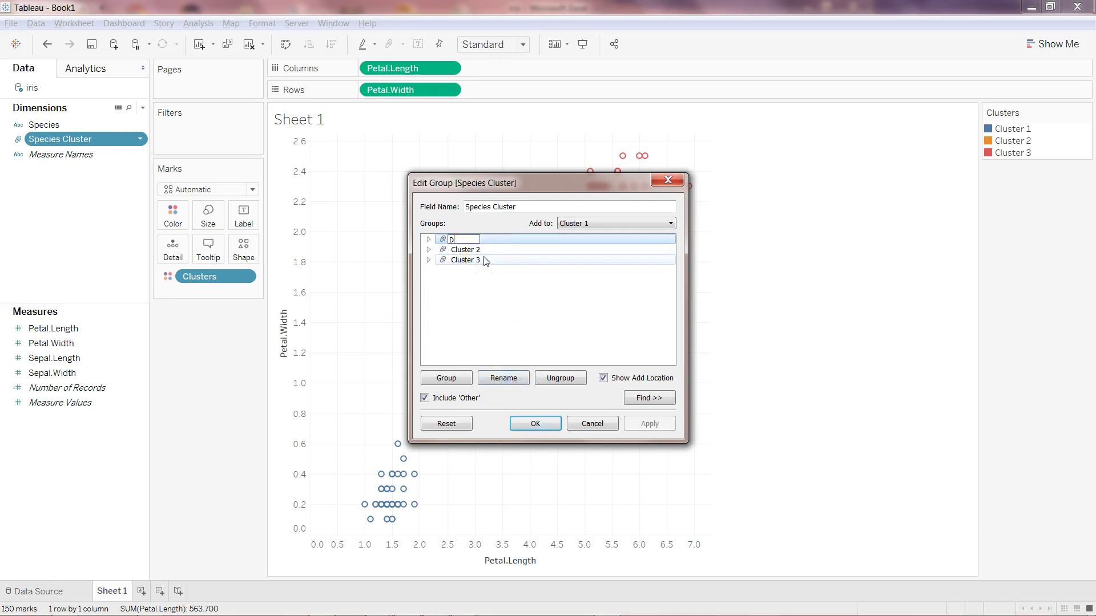
{"action": "type", "text": "Setosa"}
{"action": "key", "text": "Return"}
Step: Rename Cluster 2 in the Species Cluster group as Verginica
{"action": "left_click", "coordinate": [477, 252]}
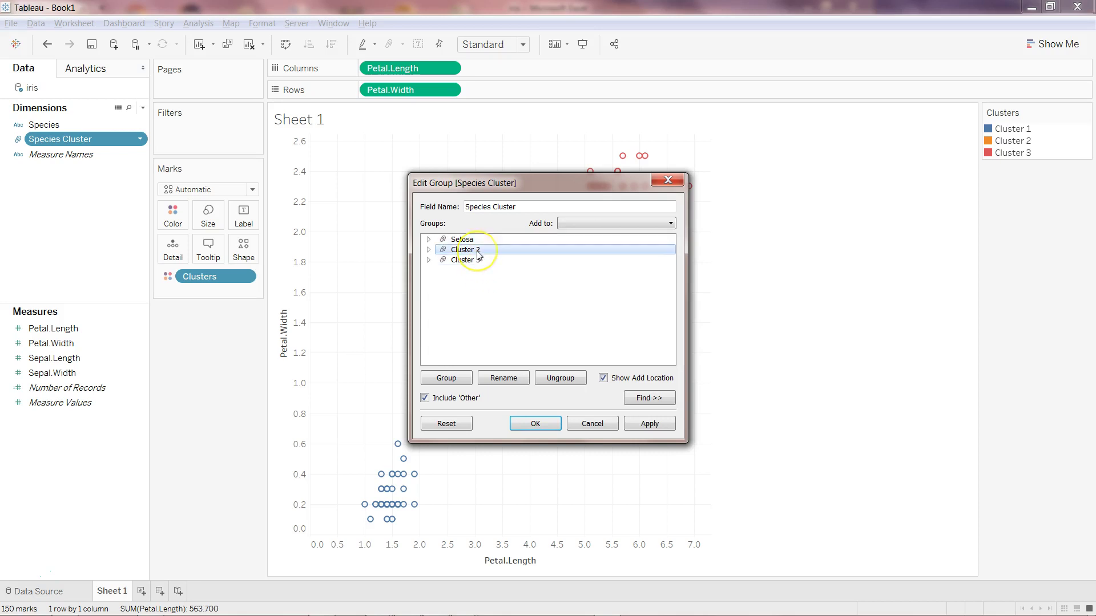
{"action": "double_click", "coordinate": [478, 255]}
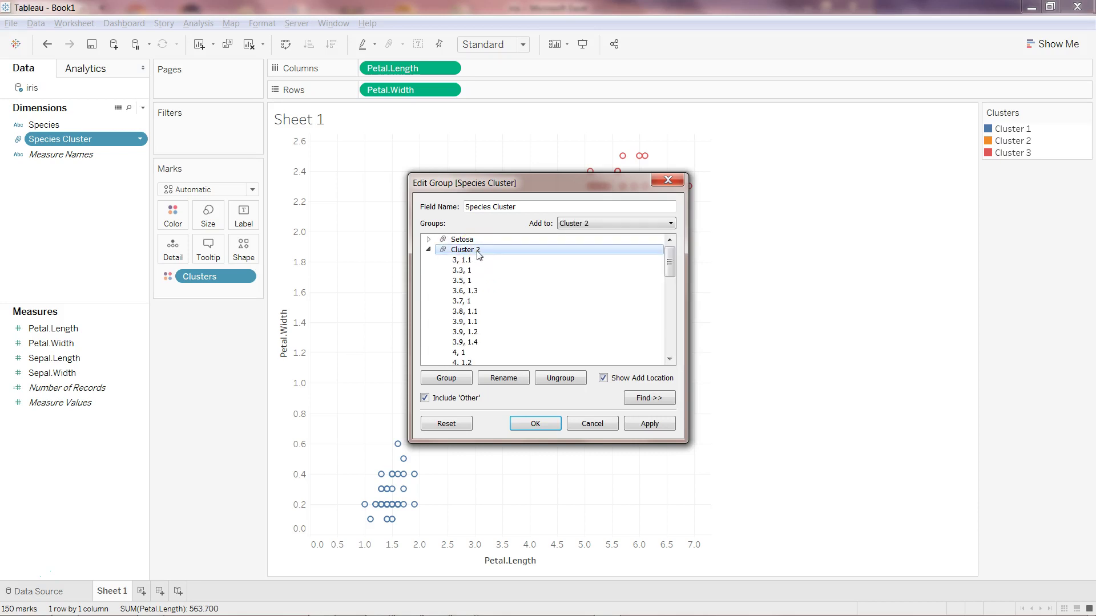
{"action": "left_click", "coordinate": [428, 250]}
{"action": "left_click", "coordinate": [505, 378]}
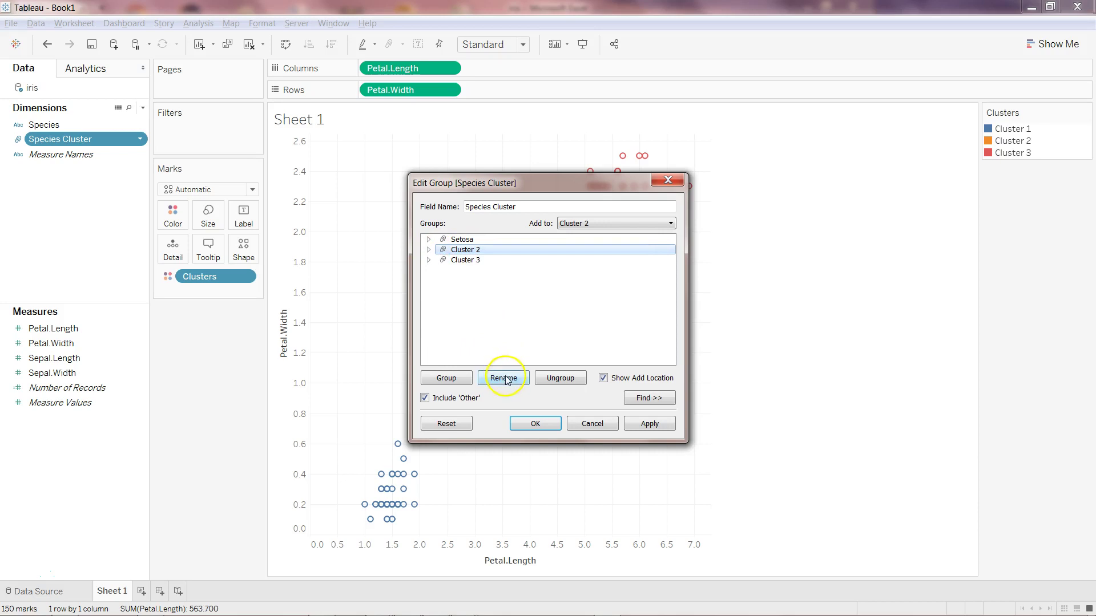
{"action": "type", "text": "Verginica"}
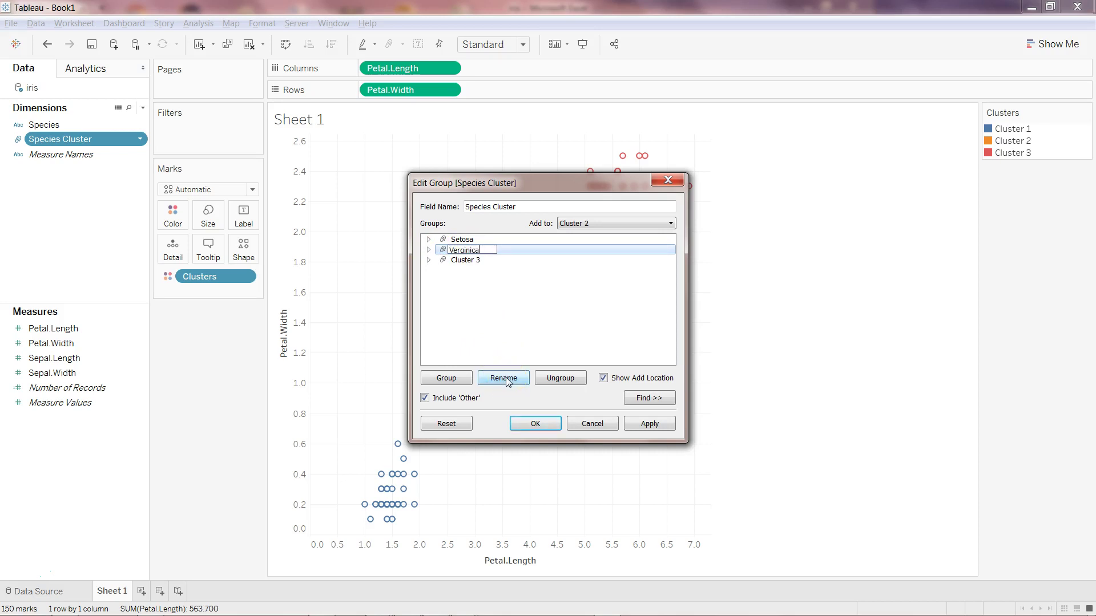
{"action": "key", "text": "Return"}
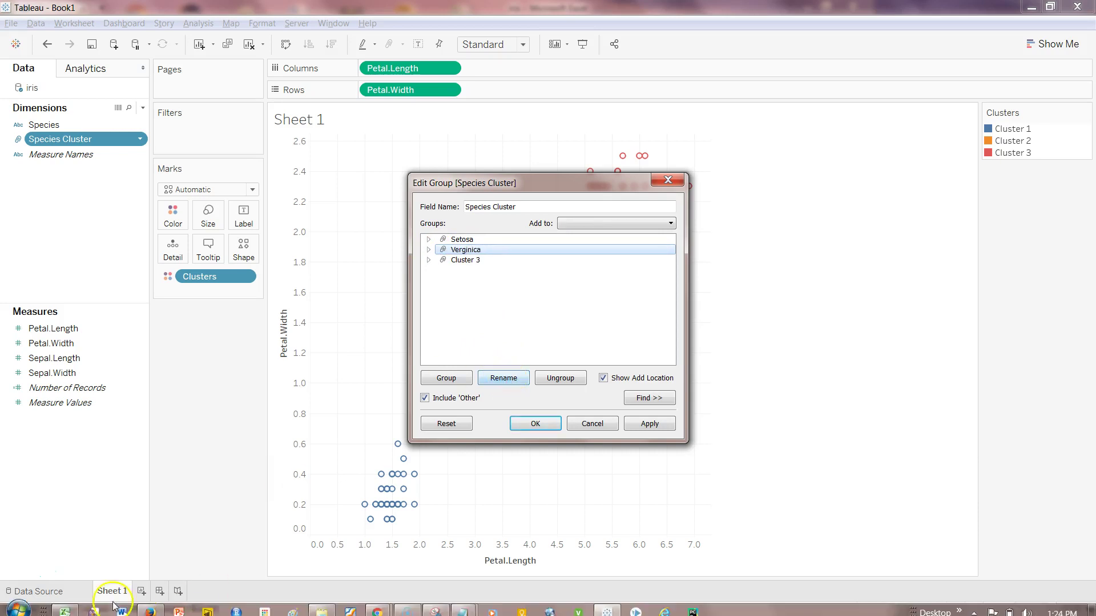
Step: Switch to the iris workbook in Excel, check the names in the Species column, and return to Tableau
{"action": "left_click", "coordinate": [67, 606]}
{"action": "key", "text": "alt+Down"}
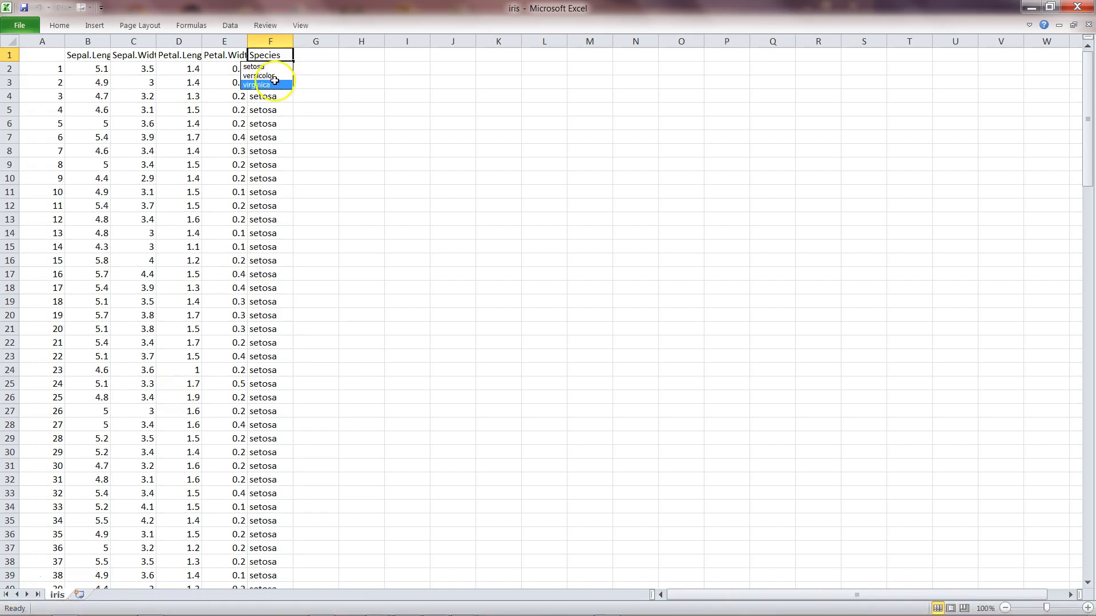
{"action": "key", "text": "Escape"}
{"action": "key", "text": "alt+Tab"}
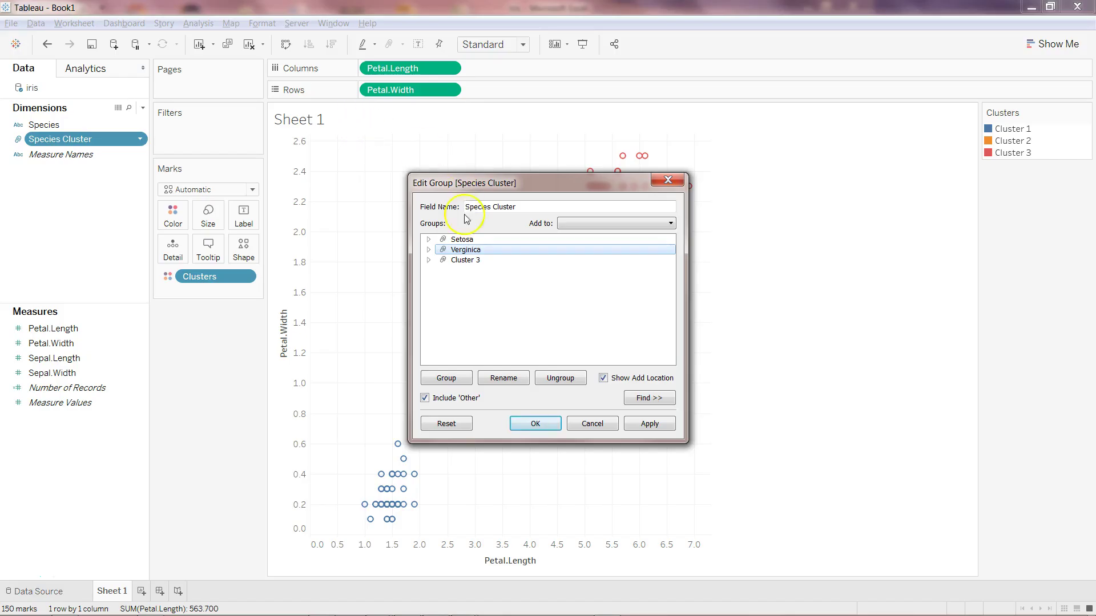
Step: Rename Cluster 3 as Veriscolor and apply the group changes to Species Cluster
{"action": "left_click", "coordinate": [466, 261]}
{"action": "left_click", "coordinate": [511, 379]}
{"action": "type", "text": "Veri"}
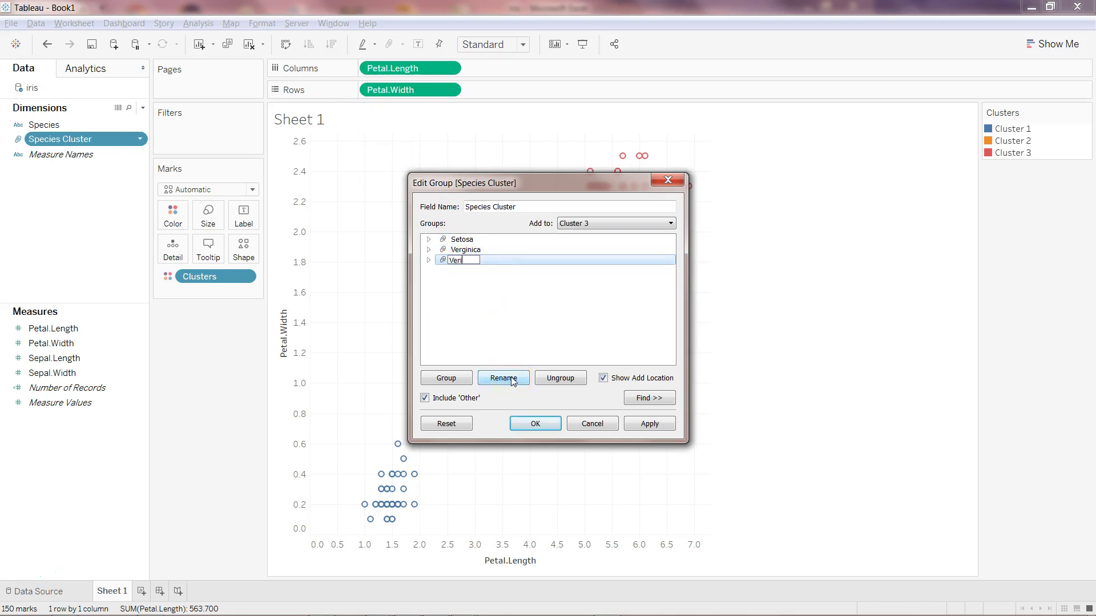
{"action": "type", "text": "scolor"}
{"action": "key", "text": "Return"}
{"action": "left_click", "coordinate": [535, 423]}
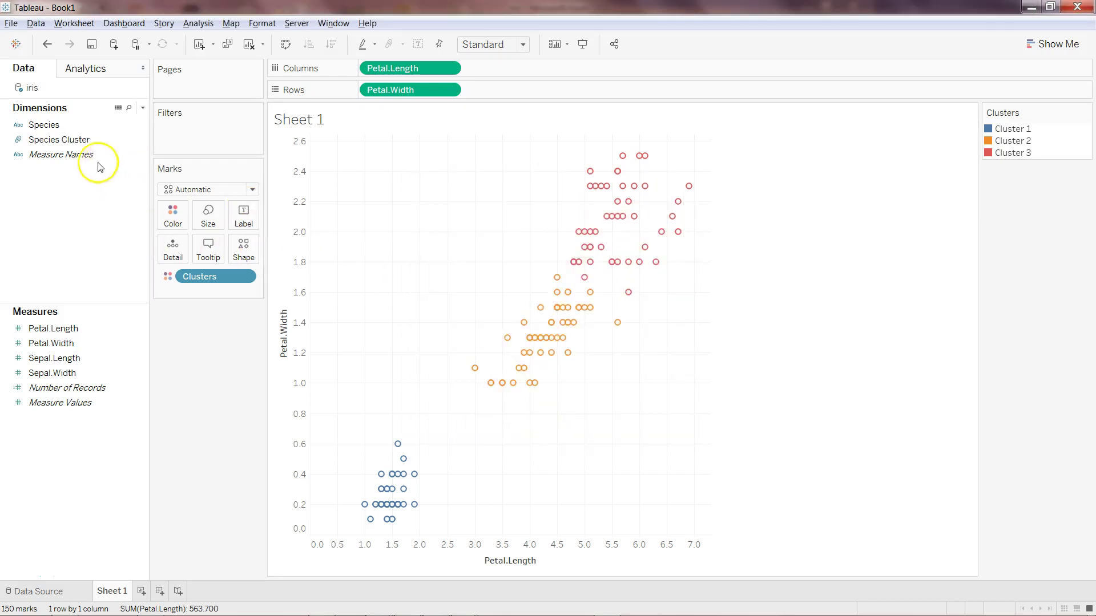
Step: Highlight the Cluster 1 marks in the scatter plot and clear the highlight again
{"action": "left_click", "coordinate": [106, 139]}
{"action": "mouse_move", "coordinate": [105, 137]}
{"action": "left_mouse_down"}
{"action": "mouse_move", "coordinate": [197, 131]}
{"action": "mouse_move", "coordinate": [428, 318]}
{"action": "mouse_move", "coordinate": [84, 145]}
{"action": "mouse_move", "coordinate": [98, 140]}
{"action": "left_mouse_up"}
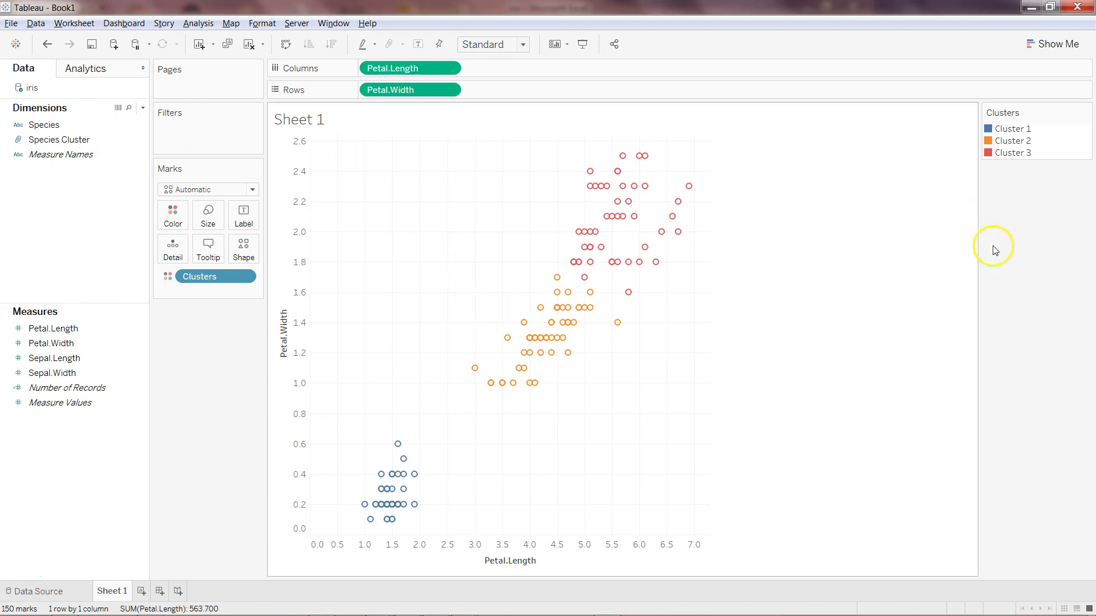
{"action": "left_click", "coordinate": [1026, 130]}
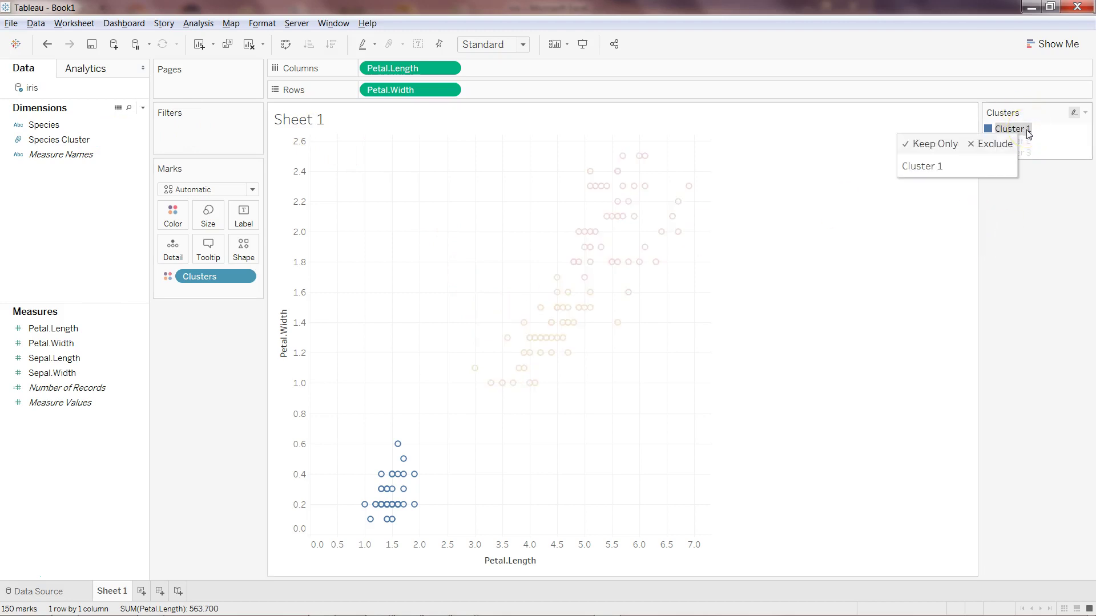
{"action": "left_click", "coordinate": [1027, 134]}
{"action": "left_click", "coordinate": [803, 158]}
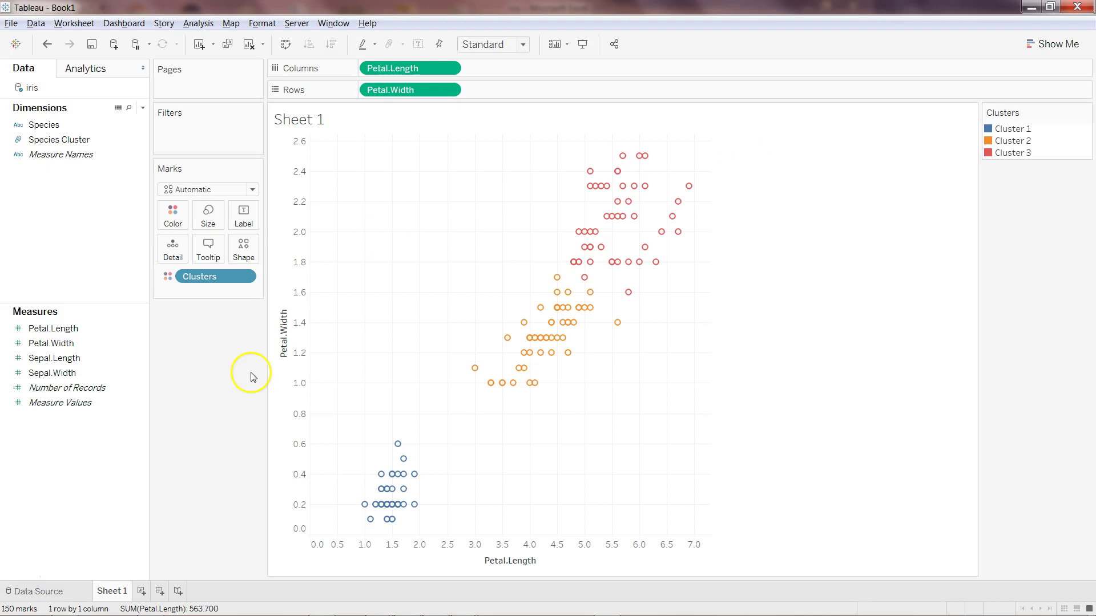
Step: Review the petal and sepal length and width measures in the data fields
{"action": "left_click", "coordinate": [82, 388]}
{"action": "left_click", "coordinate": [80, 329]}
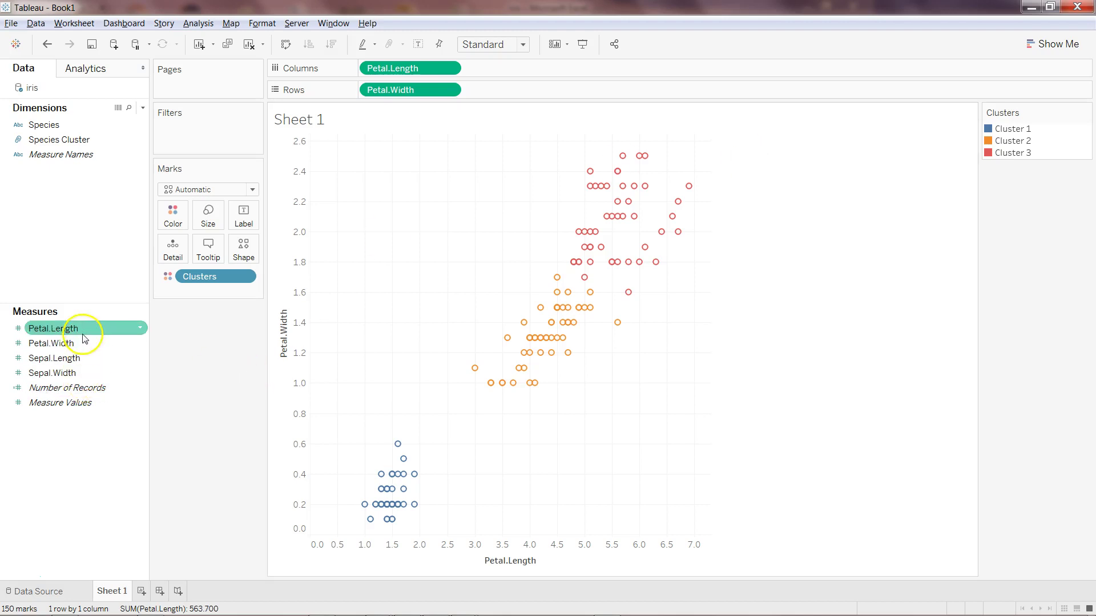
{"action": "left_click", "coordinate": [85, 358]}
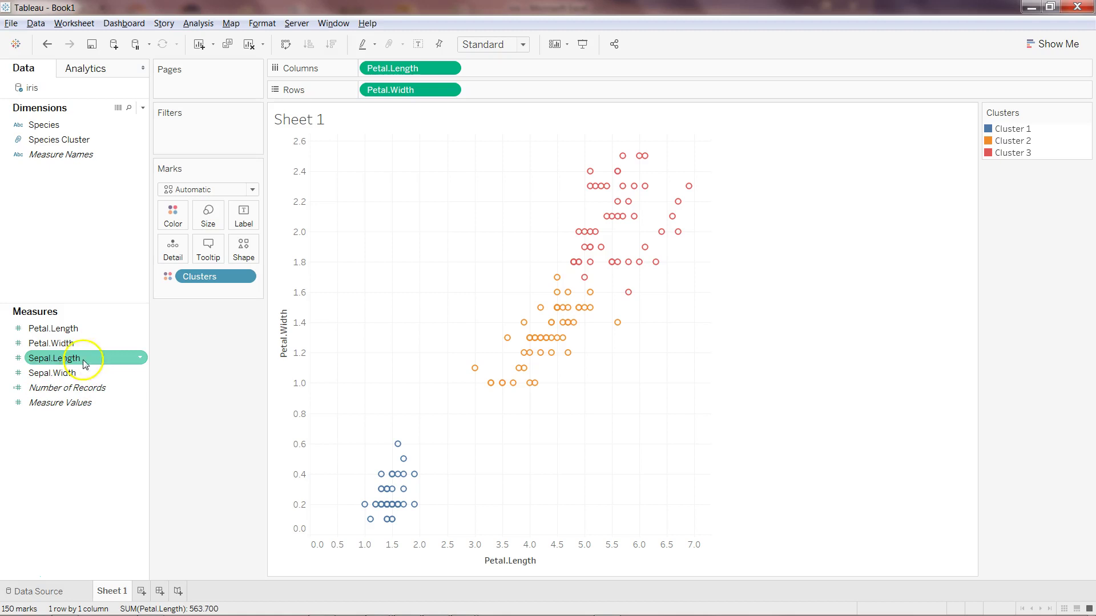
{"action": "left_click", "coordinate": [90, 328]}
{"action": "left_click", "coordinate": [92, 343]}
{"action": "left_click", "coordinate": [91, 357]}
{"action": "left_click", "coordinate": [91, 343]}
{"action": "left_click", "coordinate": [93, 359]}
{"action": "left_click", "coordinate": [98, 372]}
{"action": "left_click", "coordinate": [430, 482]}
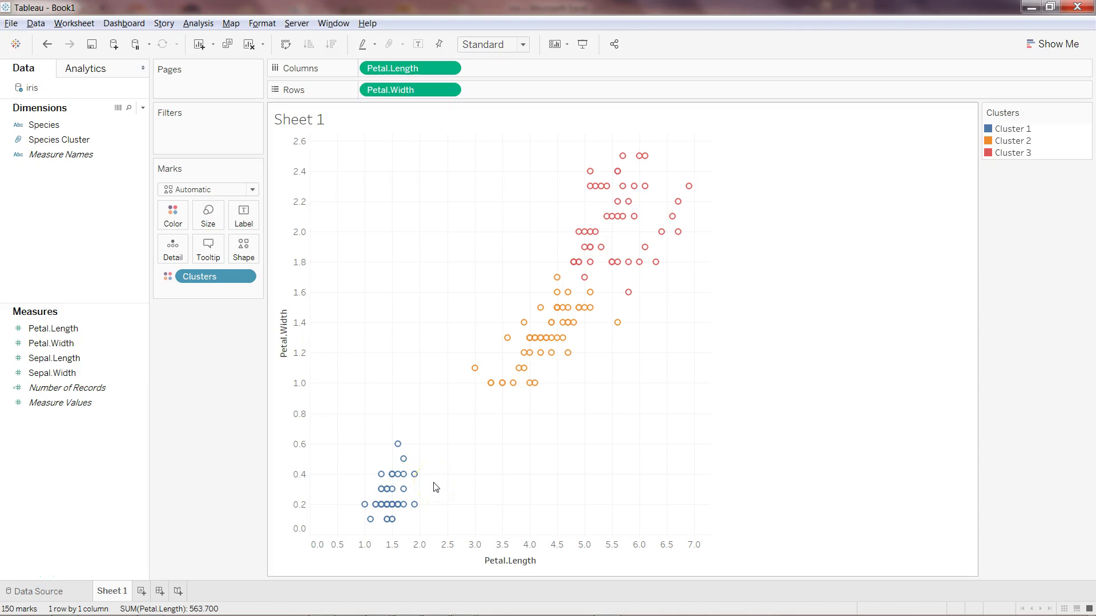
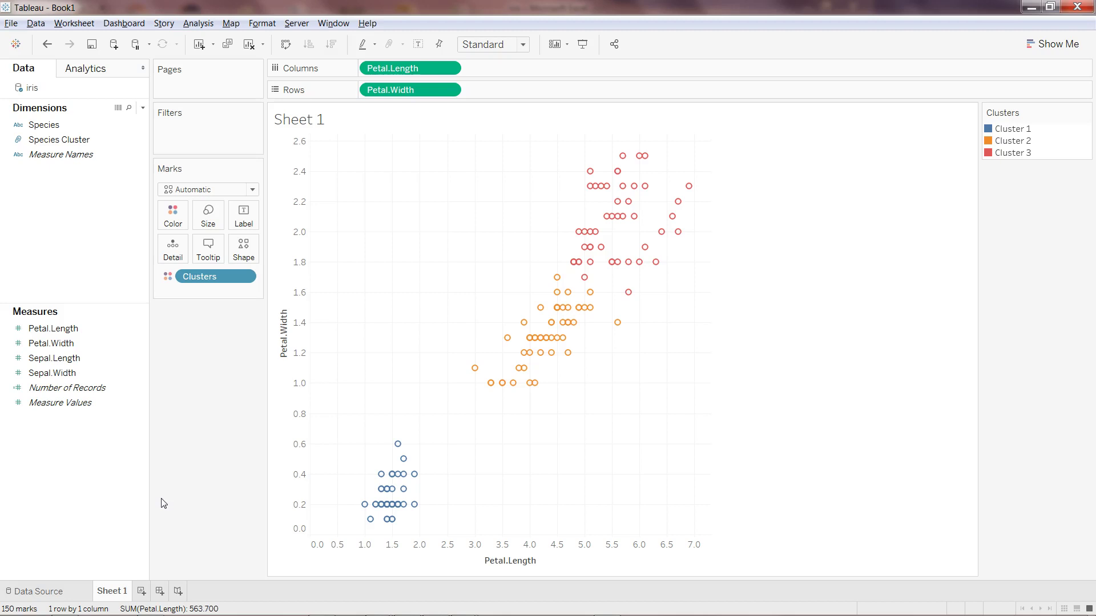
Step: Create a calculated field named Accuracy that compares Species with Species Cluster as a true/false test
{"action": "right_click", "coordinate": [98, 249]}
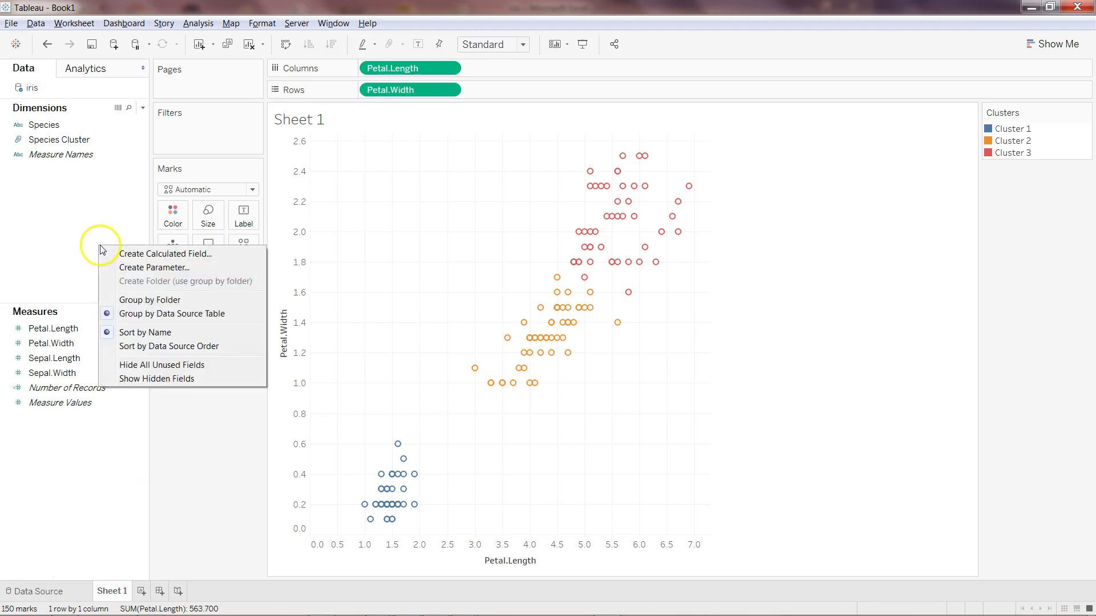
{"action": "left_click", "coordinate": [128, 253]}
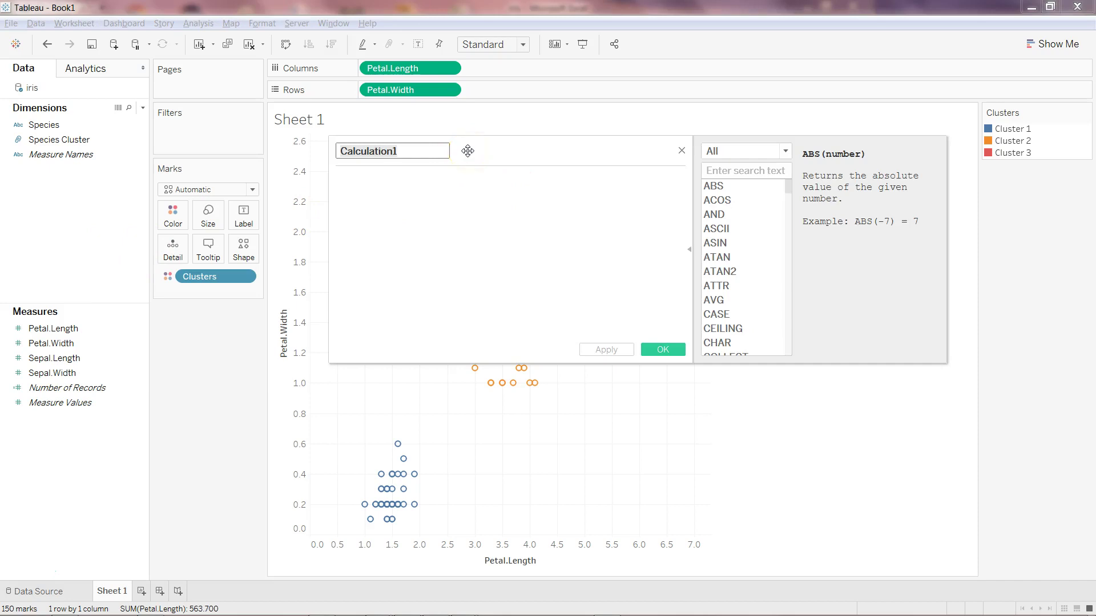
{"action": "left_click", "coordinate": [418, 149]}
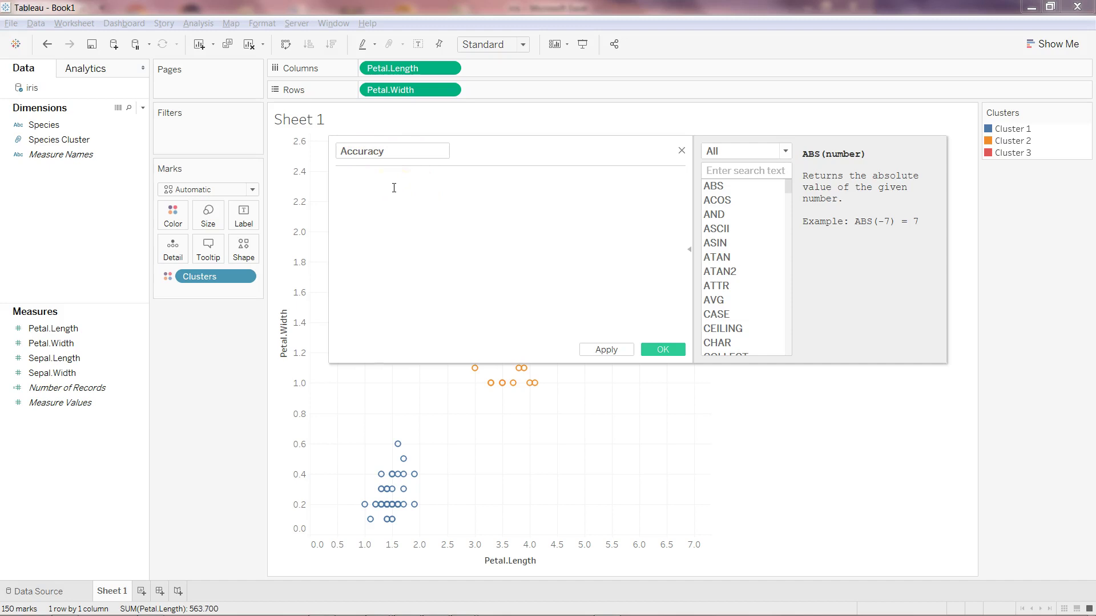
{"action": "type", "text": "spec"}
{"action": "key", "text": "Escape"}
{"action": "type", "text": "spe"}
{"action": "key", "text": "Return"}
{"action": "left_click", "coordinate": [662, 349]}
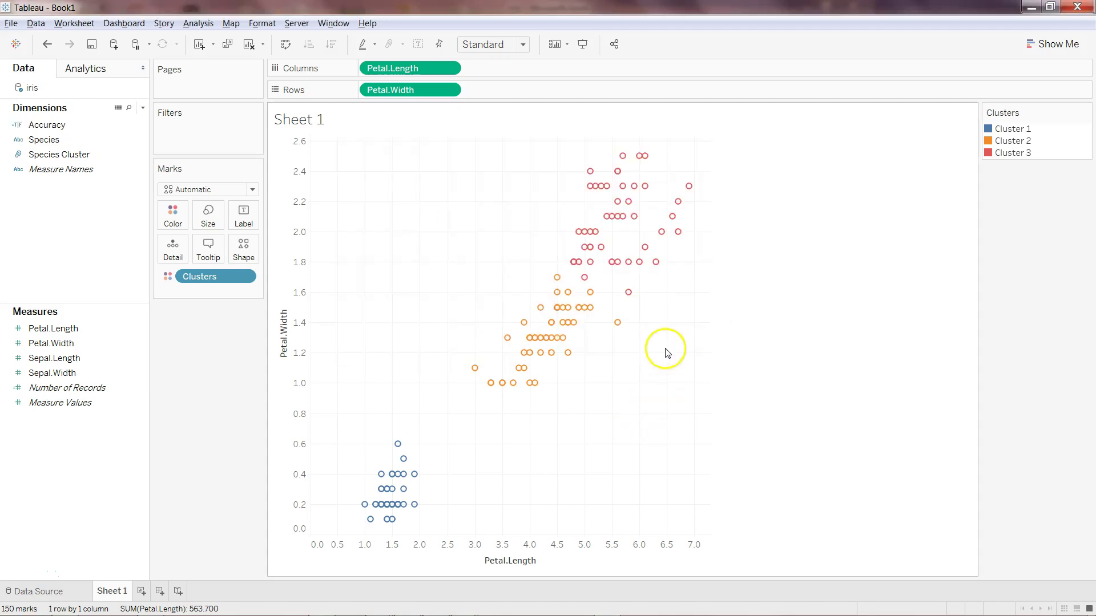
Step: Create a new worksheet and place the Accuracy field on its columns
{"action": "left_click", "coordinate": [79, 142]}
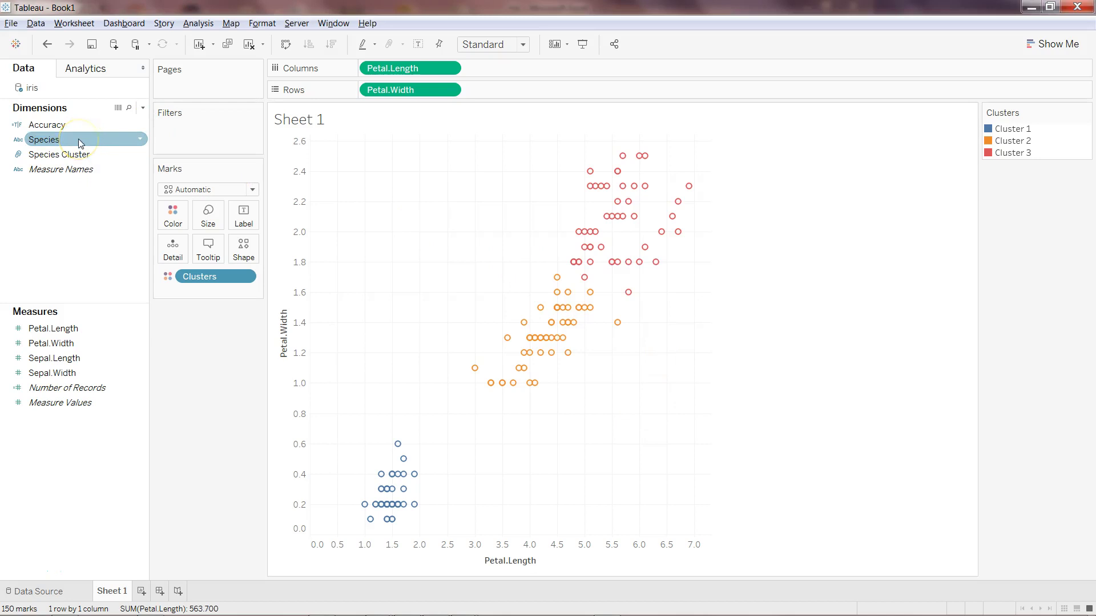
{"action": "left_click", "coordinate": [140, 593]}
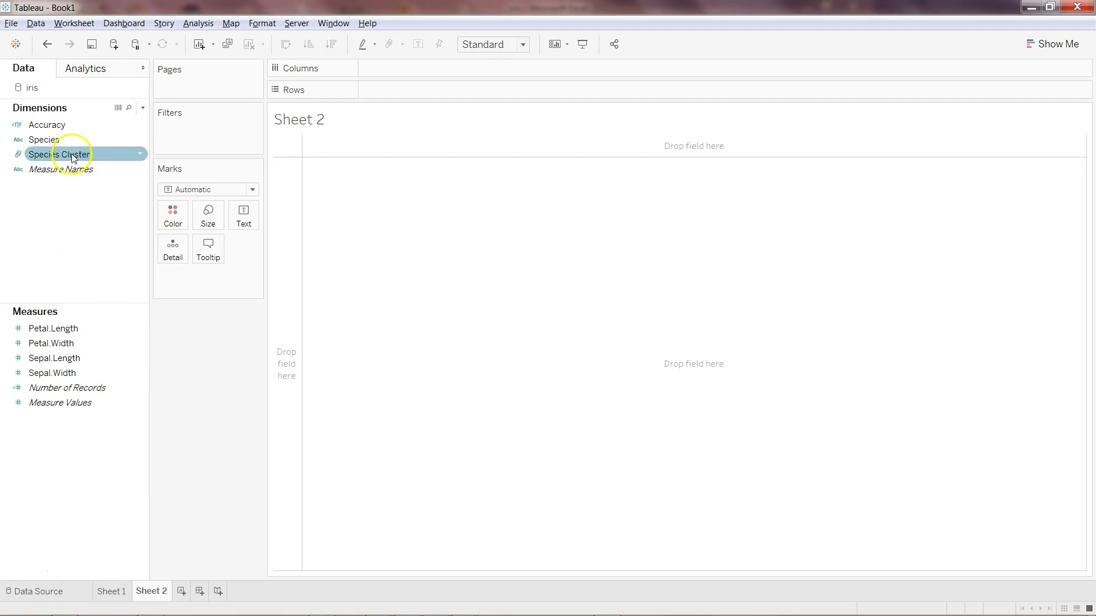
{"action": "left_click_drag", "start_coordinate": [74, 125], "coordinate": [433, 69]}
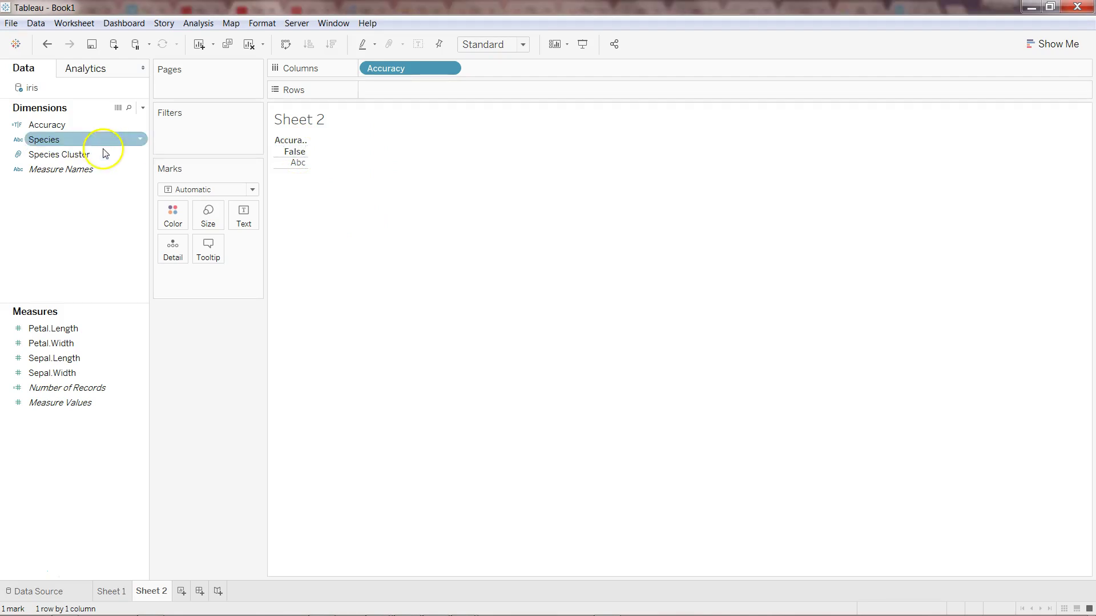
Step: Review the formula of the Accuracy calculated field that compares Species Cluster with Species
{"action": "left_click", "coordinate": [140, 125]}
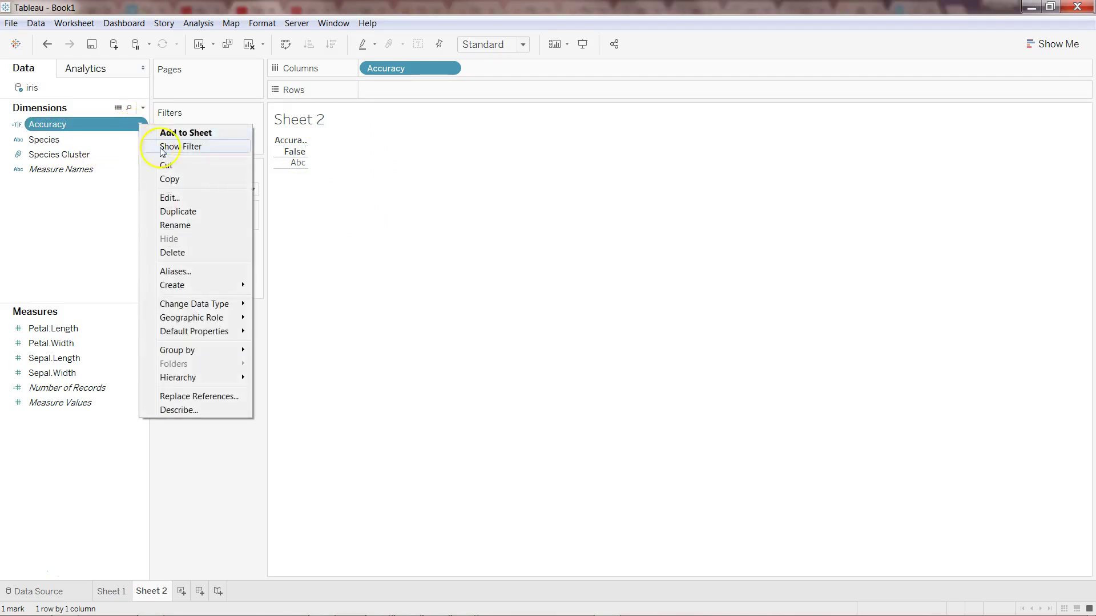
{"action": "left_click", "coordinate": [169, 198]}
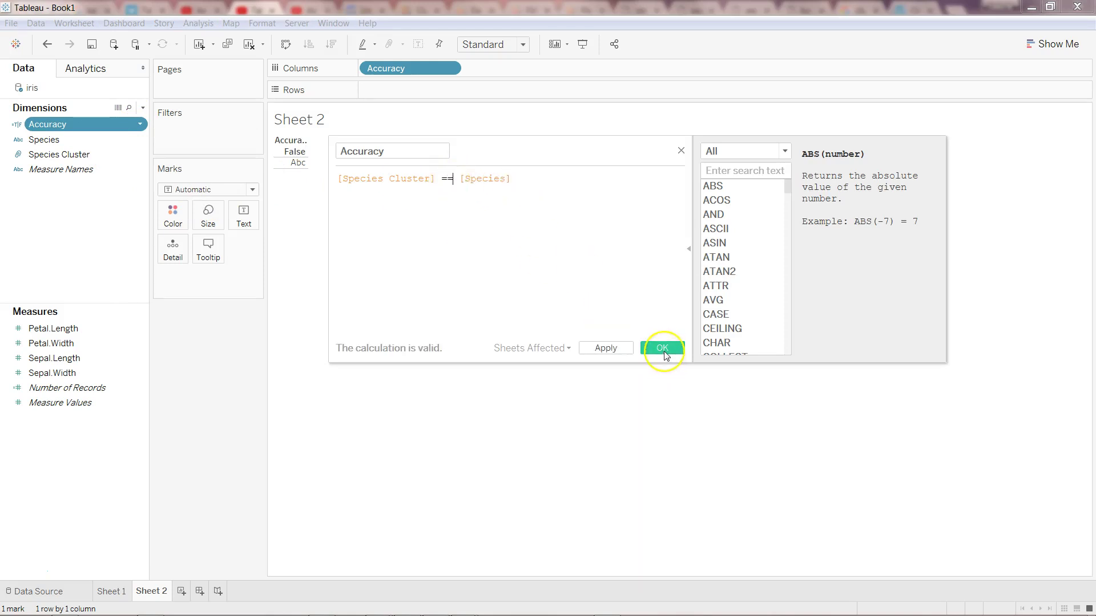
{"action": "left_click", "coordinate": [657, 348]}
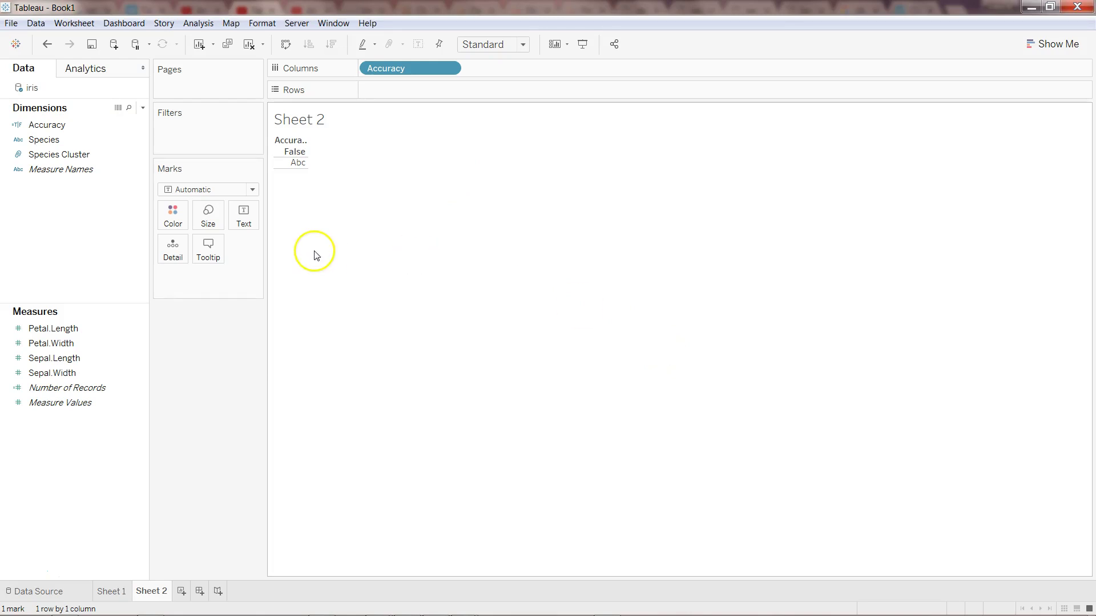
Step: Create another worksheet with Petal.Length on both columns and rows, and turn off measure aggregation
{"action": "left_click", "coordinate": [87, 141]}
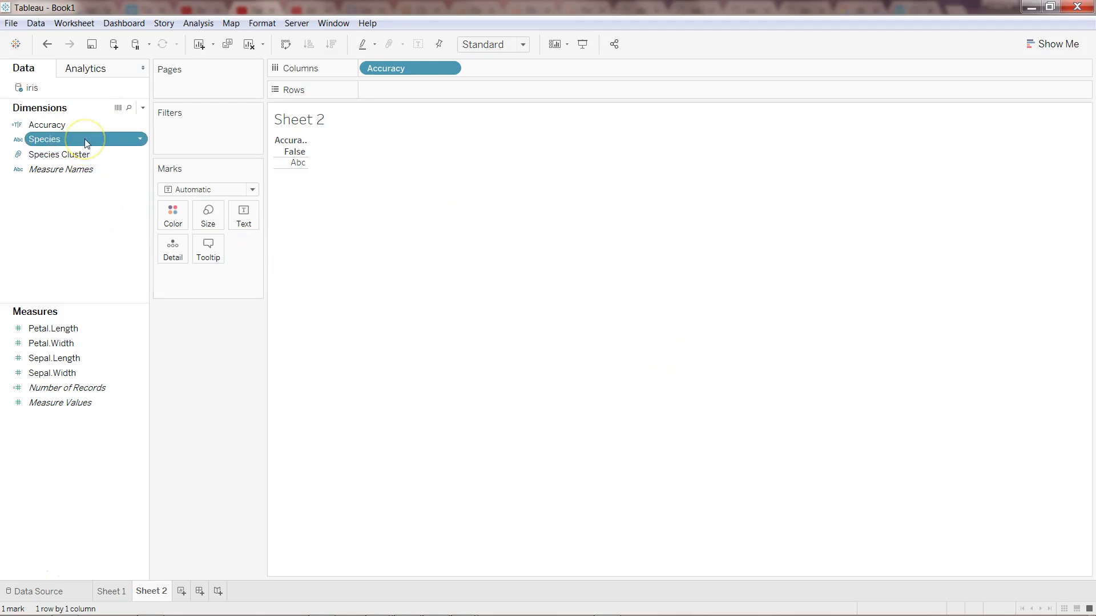
{"action": "left_click", "coordinate": [182, 591]}
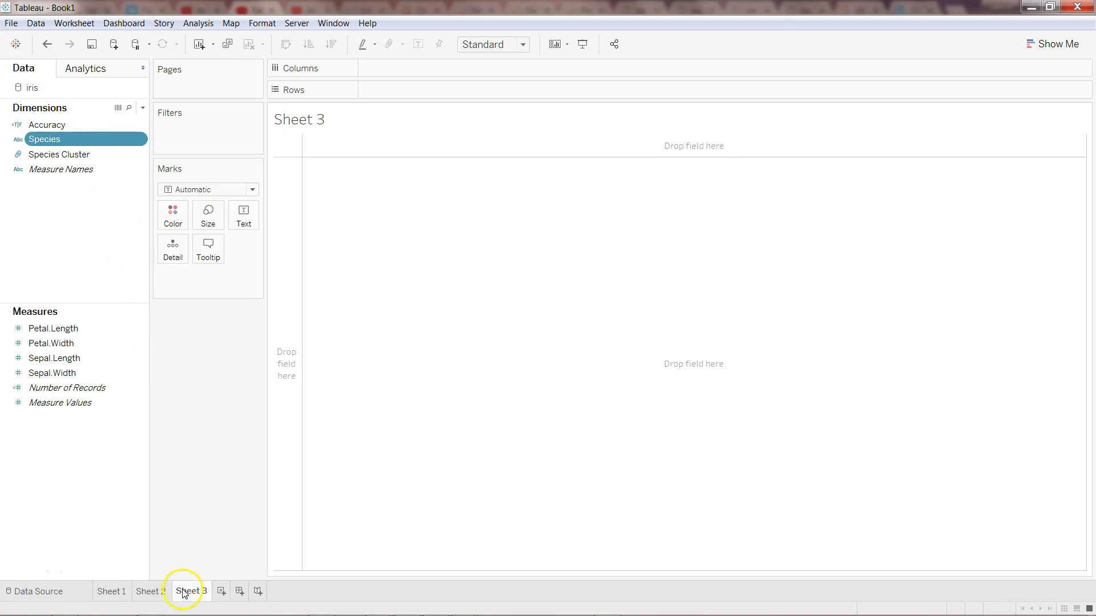
{"action": "left_click_drag", "start_coordinate": [80, 329], "coordinate": [393, 91]}
{"action": "left_click", "coordinate": [198, 23]}
{"action": "left_click", "coordinate": [221, 53]}
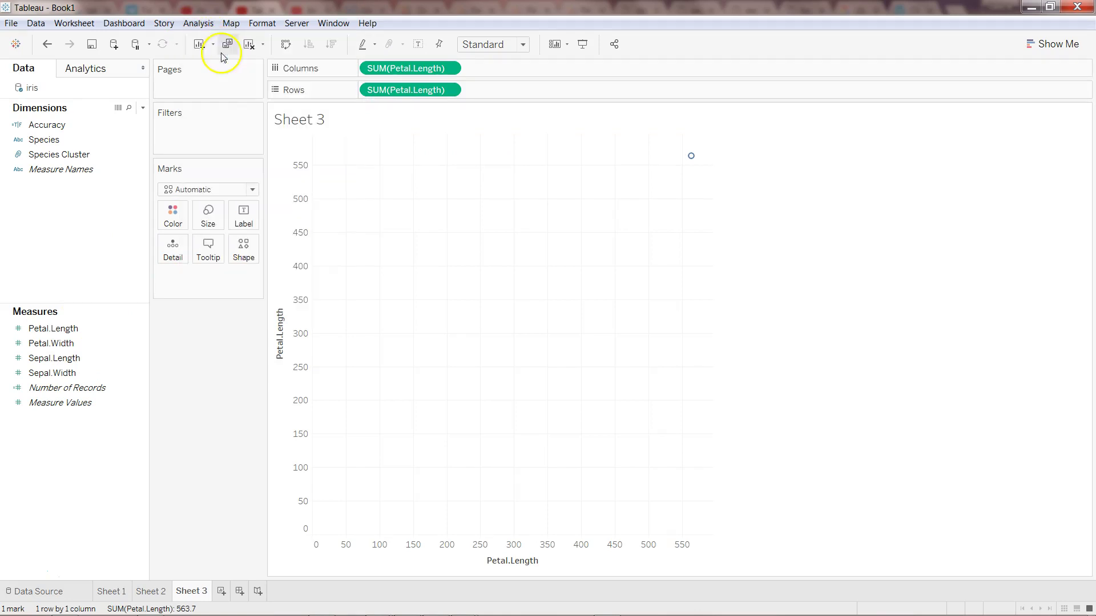
Step: Replace Petal.Length on the rows of Sheet 3 with Petal.Width and color the marks by Species
{"action": "left_click_drag", "start_coordinate": [399, 90], "coordinate": [121, 454]}
{"action": "left_click_drag", "start_coordinate": [63, 342], "coordinate": [426, 98]}
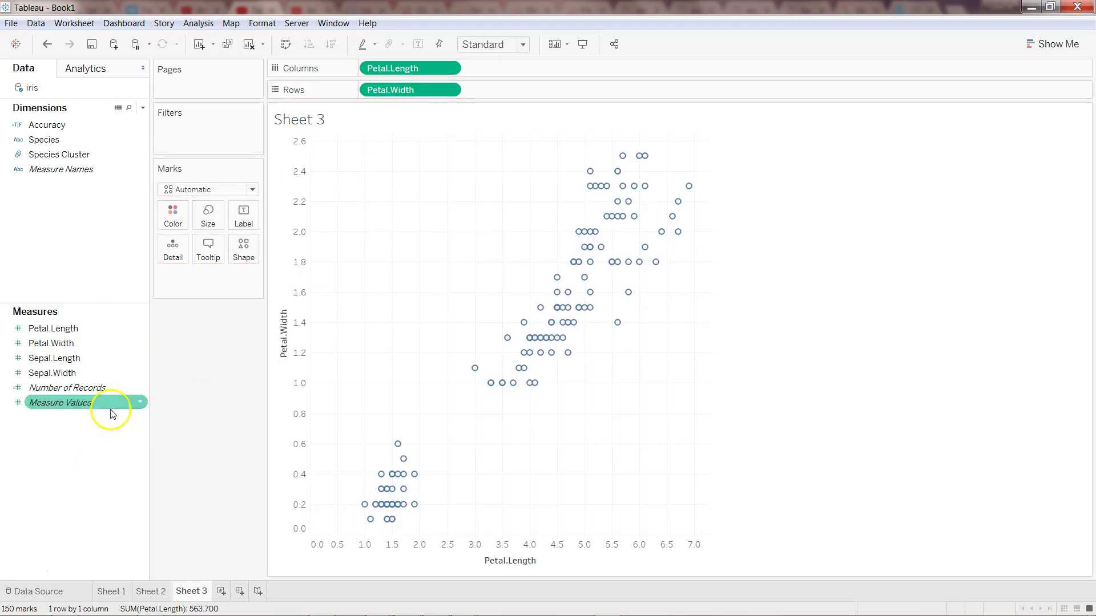
{"action": "left_click_drag", "start_coordinate": [44, 140], "coordinate": [182, 224]}
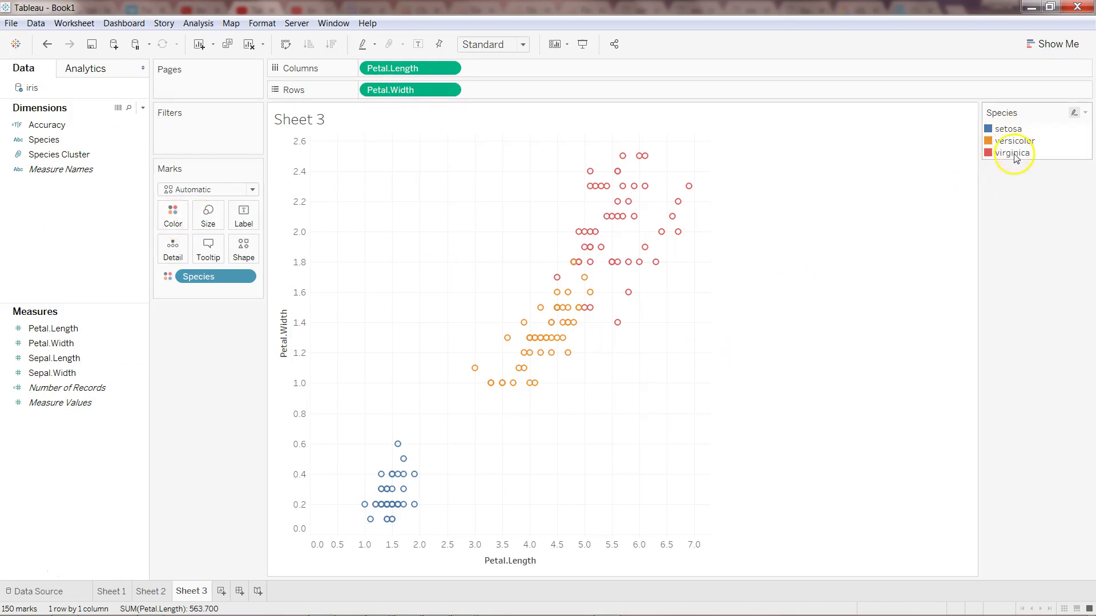
Step: Save the Clusters used for coloring Sheet 1 as a group field among the dimensions
{"action": "left_click", "coordinate": [120, 590]}
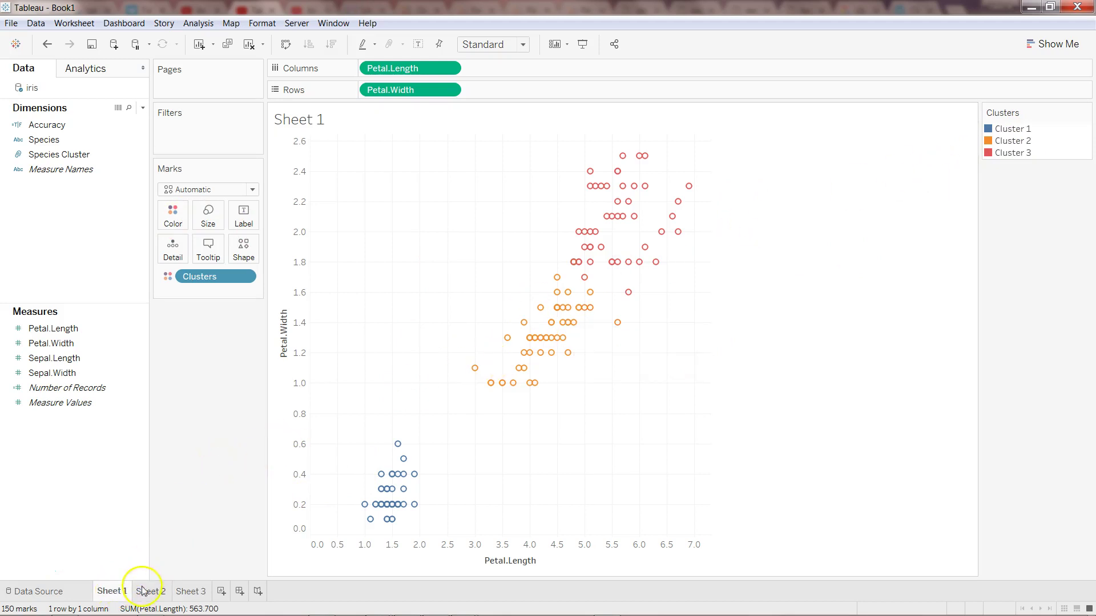
{"action": "left_click", "coordinate": [73, 143]}
{"action": "left_click_drag", "start_coordinate": [77, 143], "coordinate": [234, 317]}
{"action": "left_click_drag", "start_coordinate": [217, 276], "coordinate": [76, 444]}
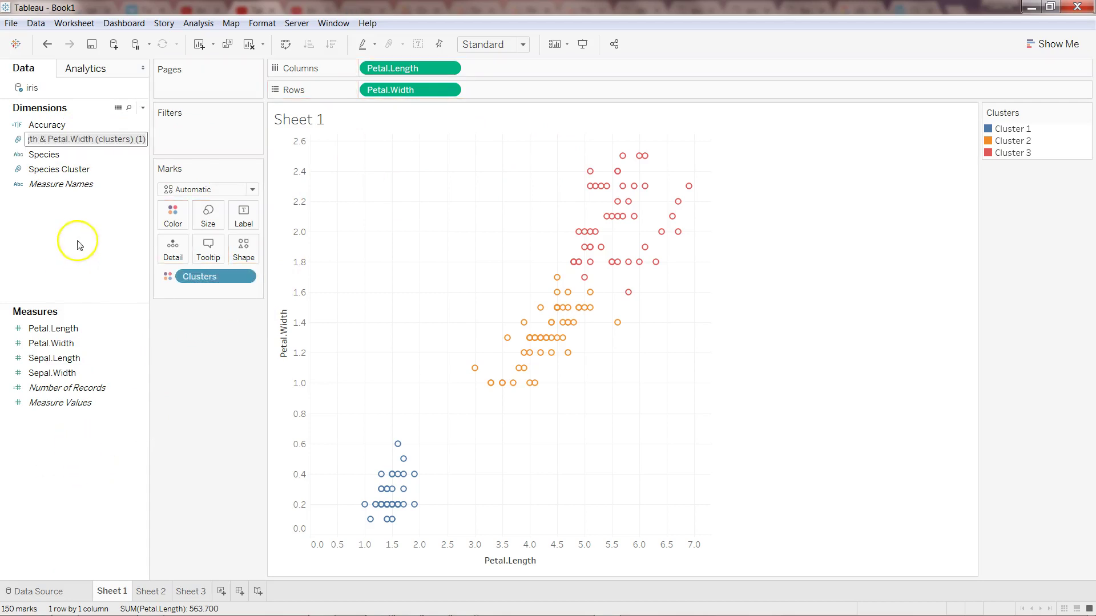
Step: Remove Clusters from the Sheet 1 marks and color the scatter plot by Species Cluster instead
{"action": "left_click", "coordinate": [216, 278]}
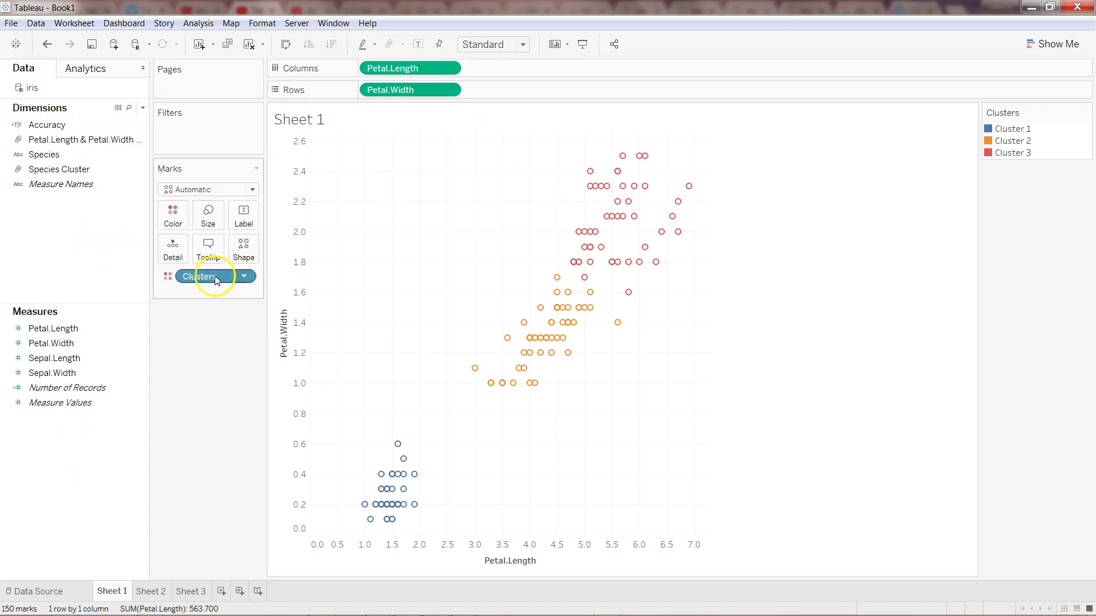
{"action": "left_click", "coordinate": [245, 277]}
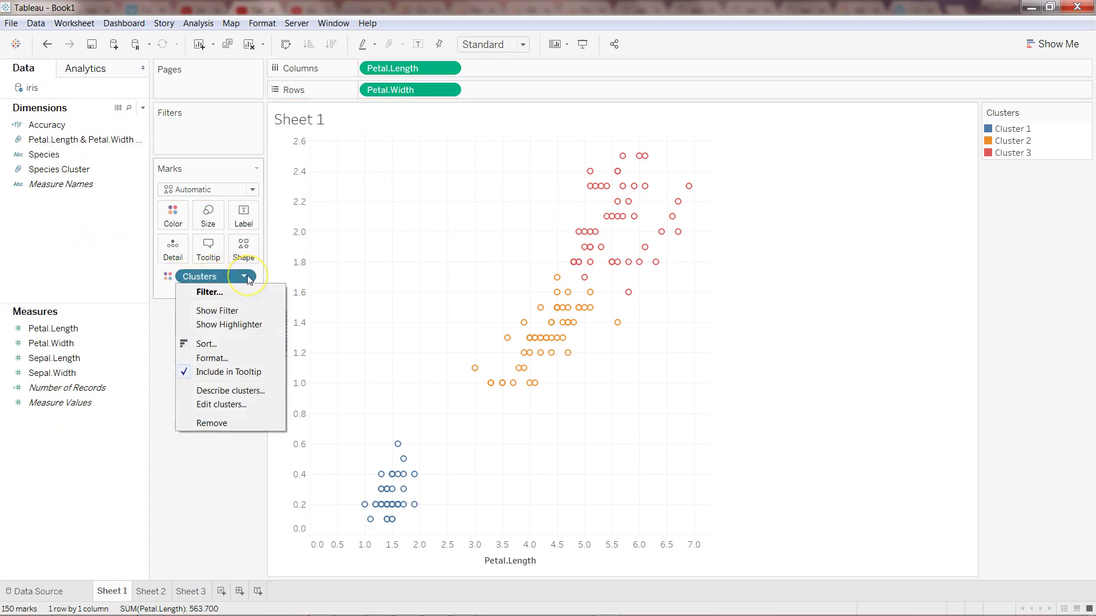
{"action": "left_click", "coordinate": [228, 423]}
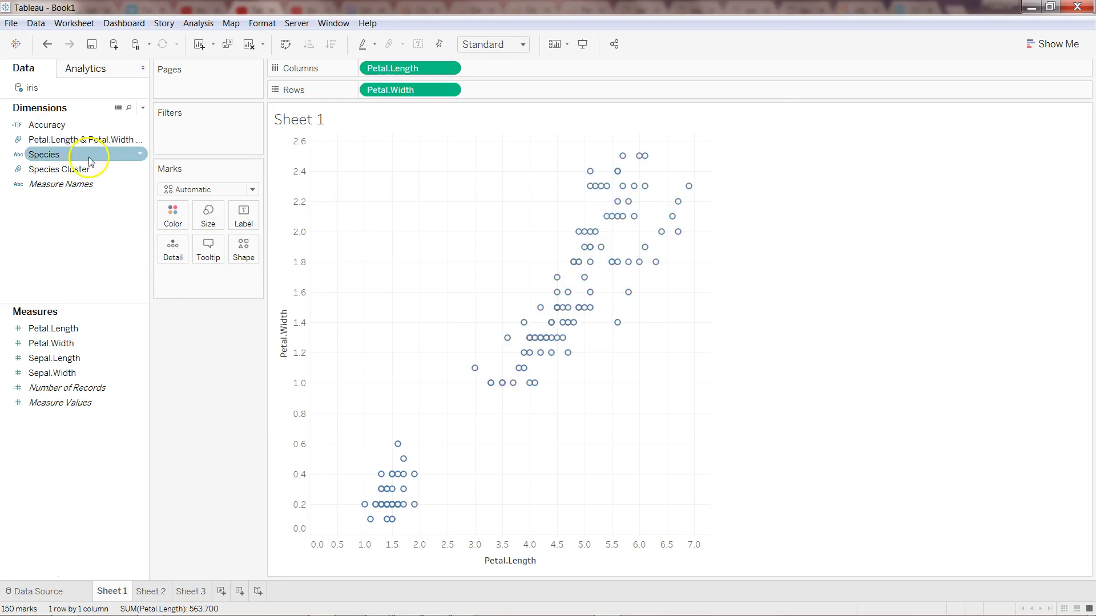
{"action": "left_click_drag", "start_coordinate": [91, 167], "coordinate": [179, 221]}
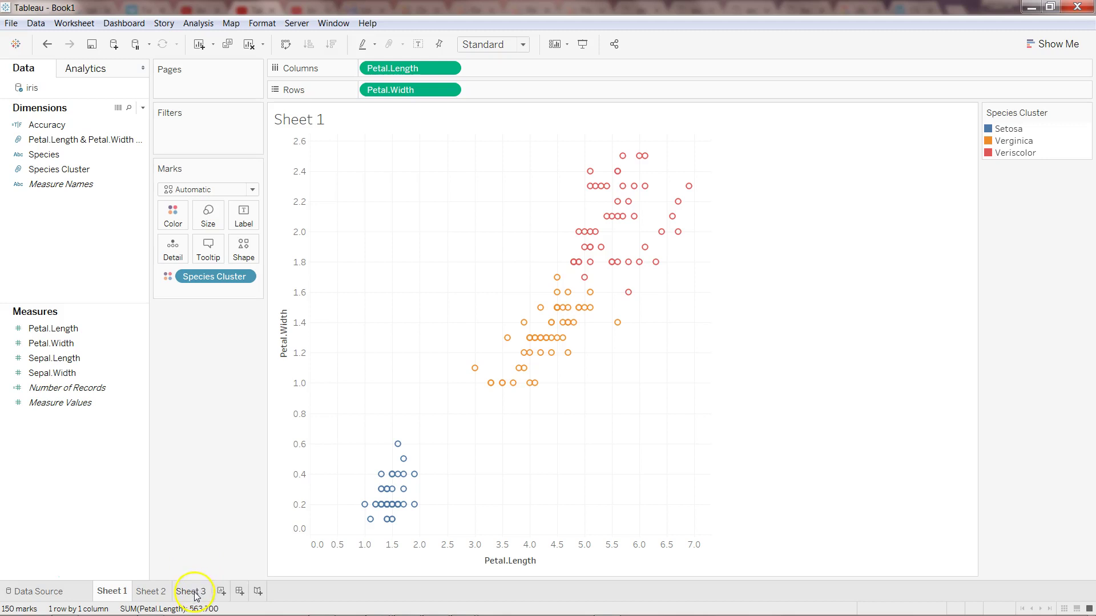
Step: Compare the Species legend and point colors on Sheet 3 with the Species Cluster plot on Sheet 1
{"action": "mouse_move", "coordinate": [195, 595]}
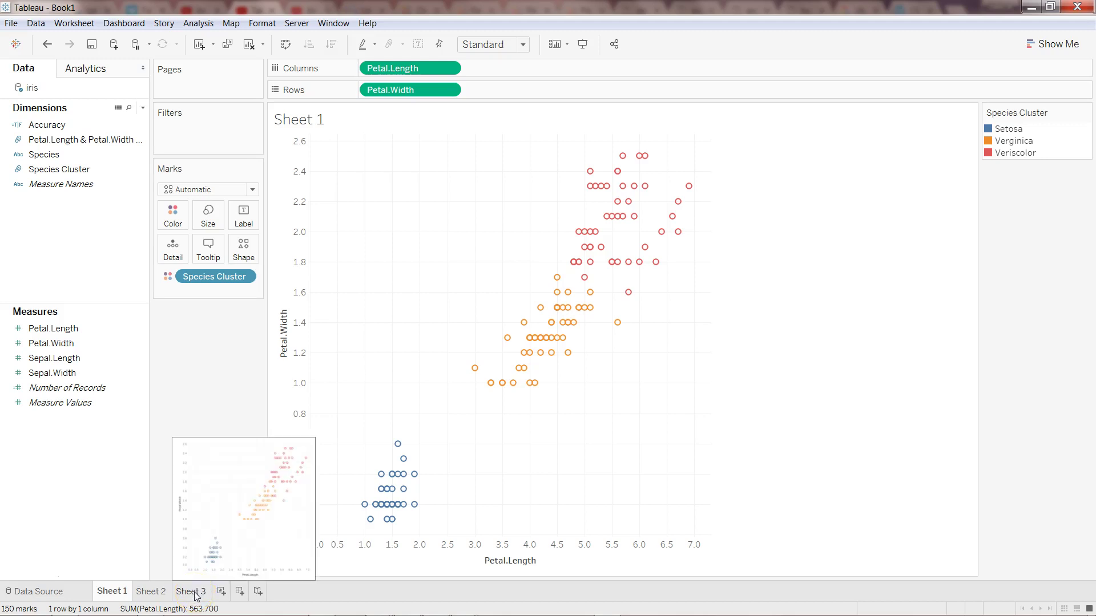
{"action": "left_click", "coordinate": [195, 594]}
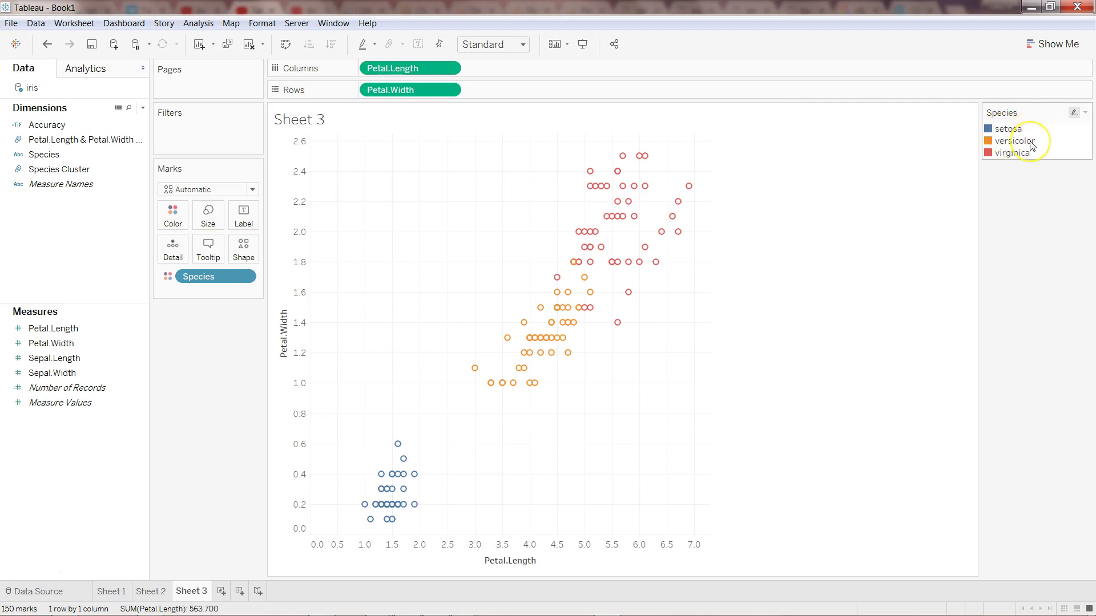
{"action": "left_click", "coordinate": [112, 591]}
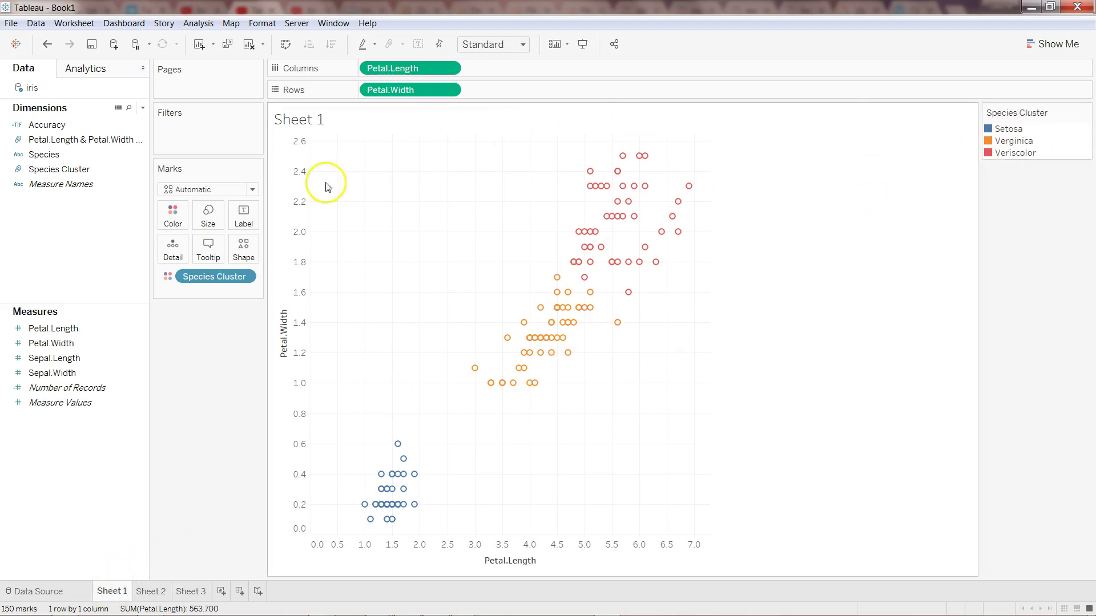
Step: Edit the Species Cluster group and rename Setosa as lowercase setosa
{"action": "left_click", "coordinate": [141, 169]}
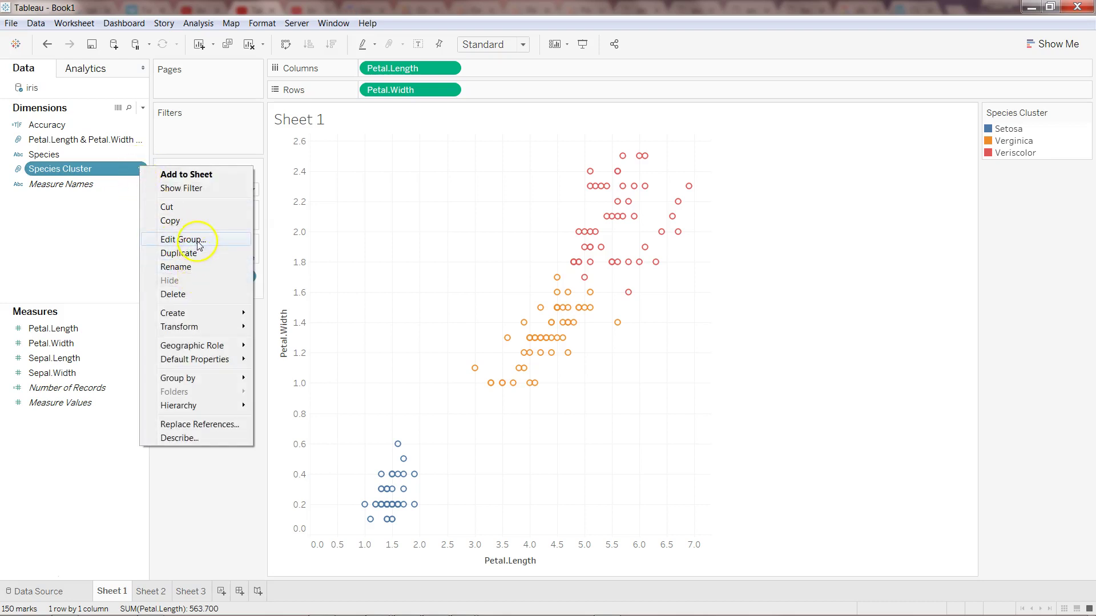
{"action": "left_click", "coordinate": [194, 229]}
{"action": "left_click", "coordinate": [481, 239]}
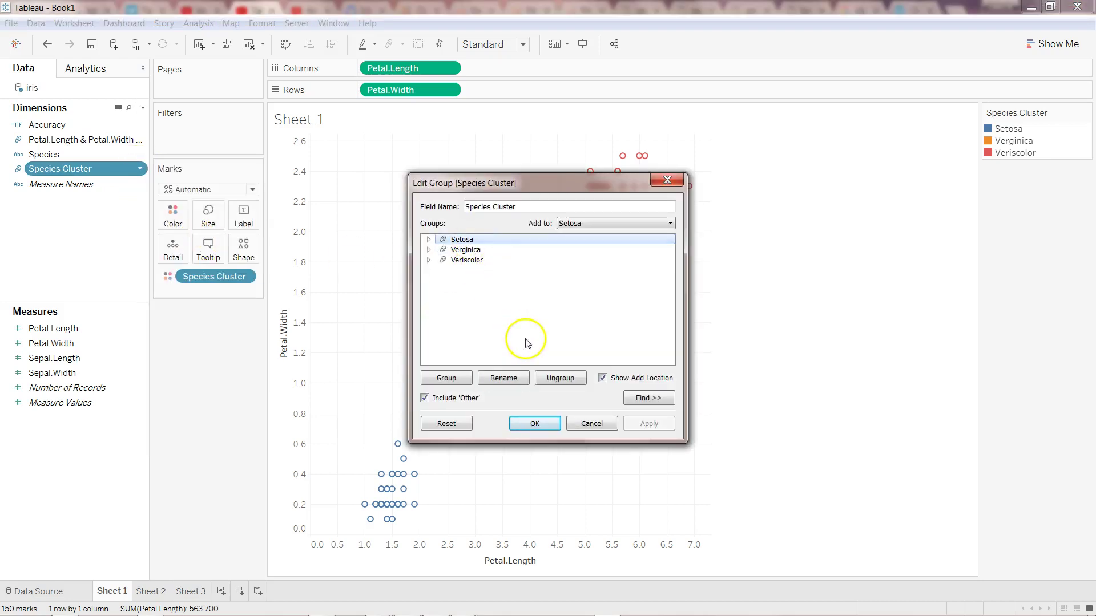
{"action": "left_click", "coordinate": [503, 379]}
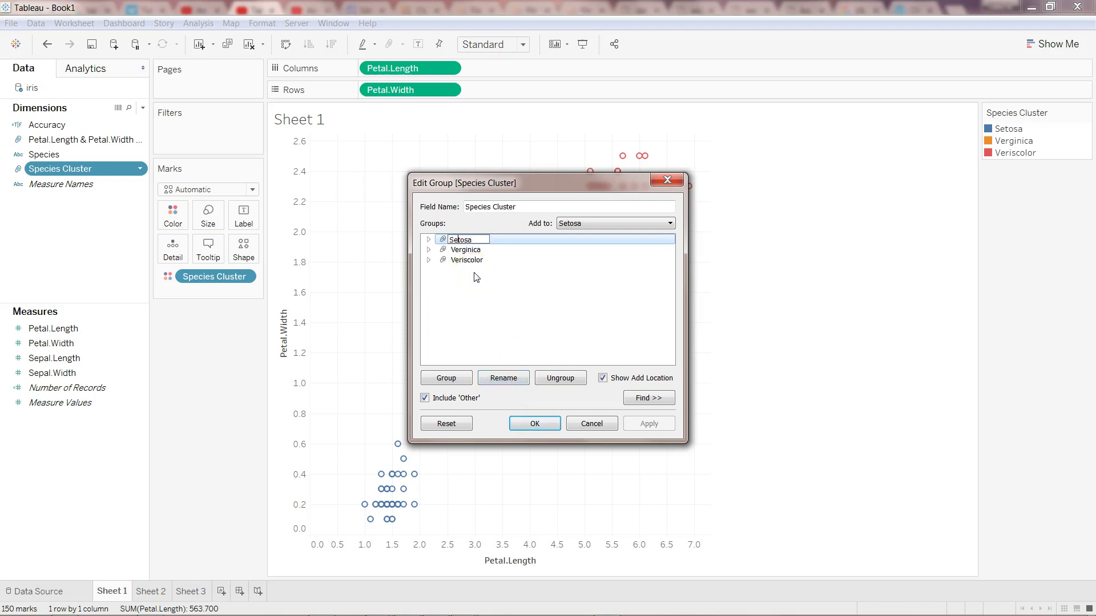
{"action": "key", "text": "Return"}
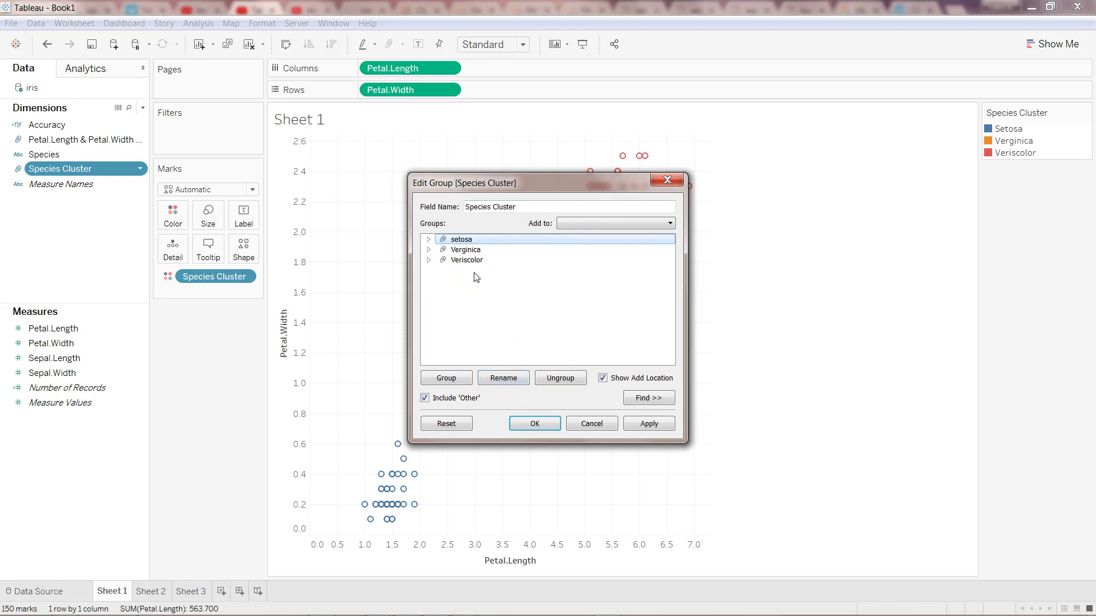
Step: Rename the Verginica group in Species Cluster as lowercase verginica
{"action": "left_click", "coordinate": [479, 251]}
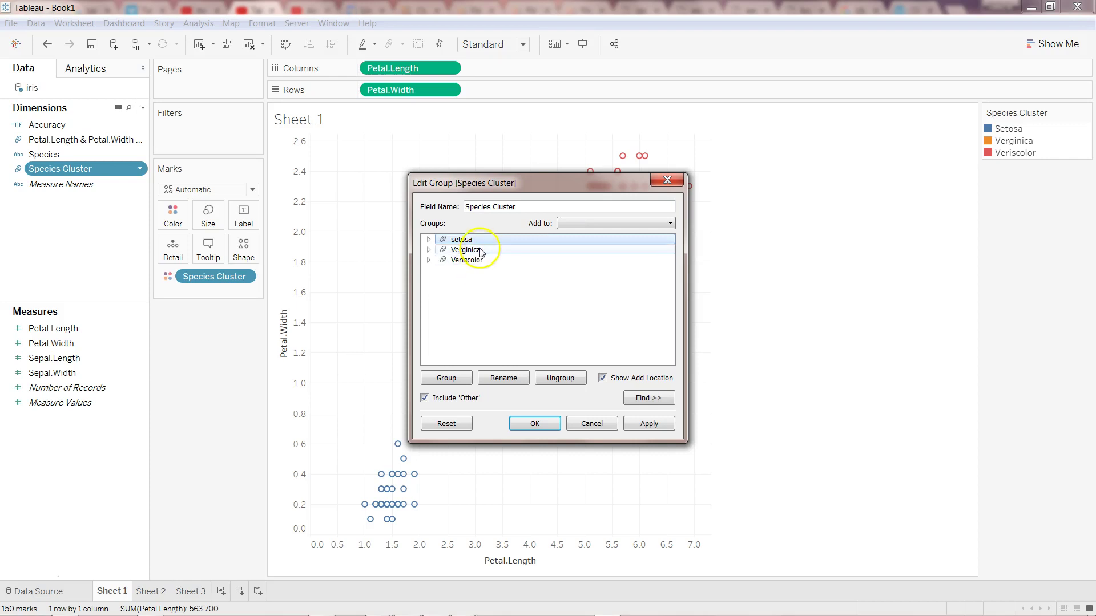
{"action": "left_click", "coordinate": [484, 253]}
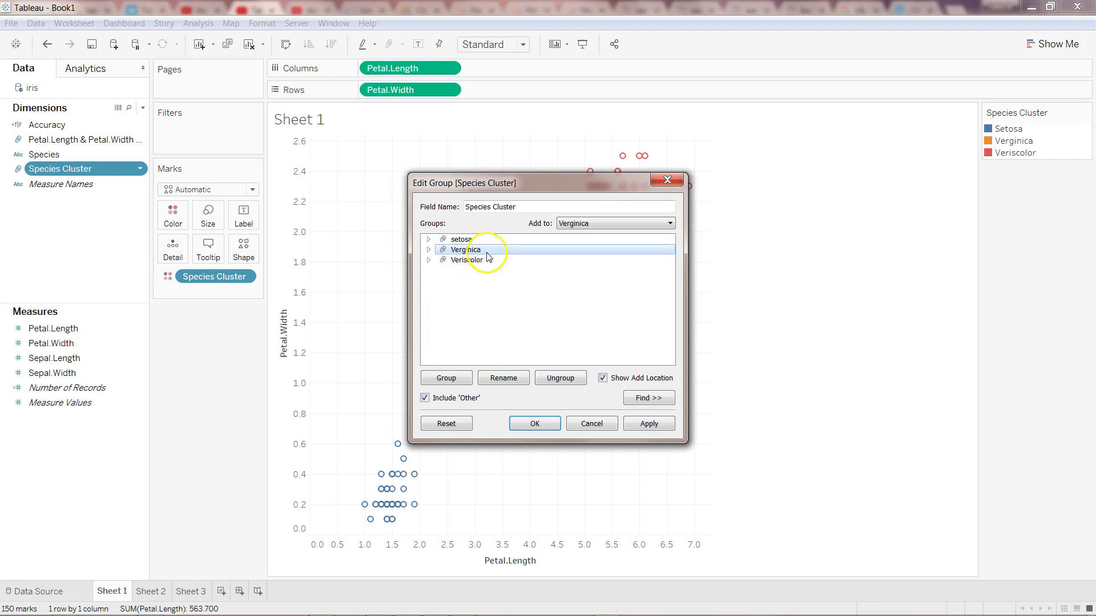
{"action": "left_click", "coordinate": [505, 383]}
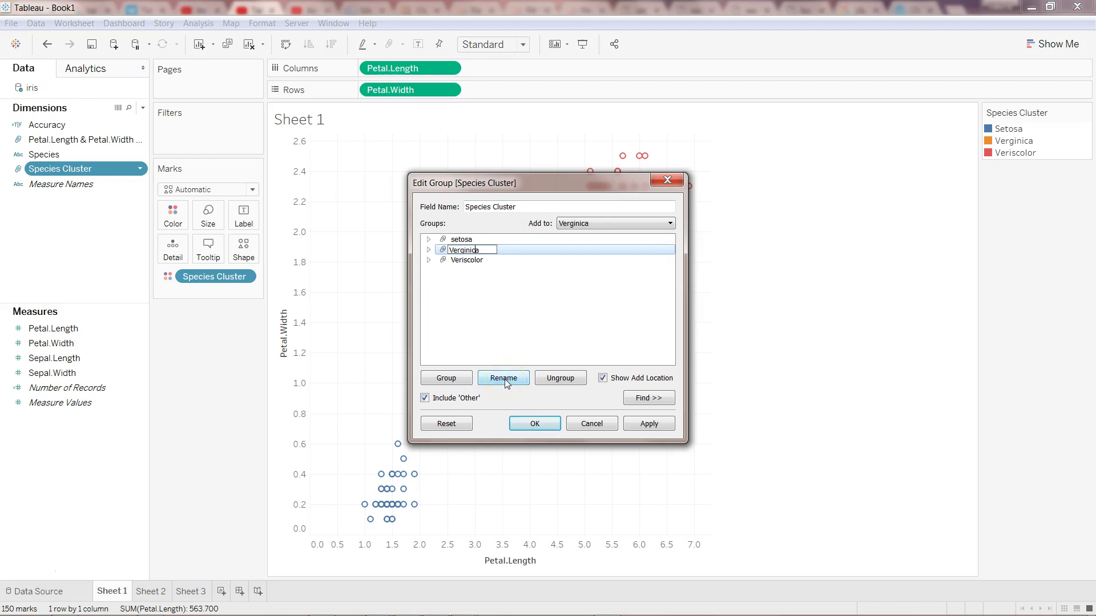
{"action": "key", "text": "Home"}
{"action": "key", "text": "Delete"}
{"action": "type", "text": "v"}
{"action": "left_click", "coordinate": [488, 285]}
Step: Rename the Veriscolor group as lowercase veriscolor and save the Species Cluster group changes
{"action": "left_click", "coordinate": [468, 260]}
{"action": "left_click", "coordinate": [504, 379]}
{"action": "left_click", "coordinate": [451, 260]}
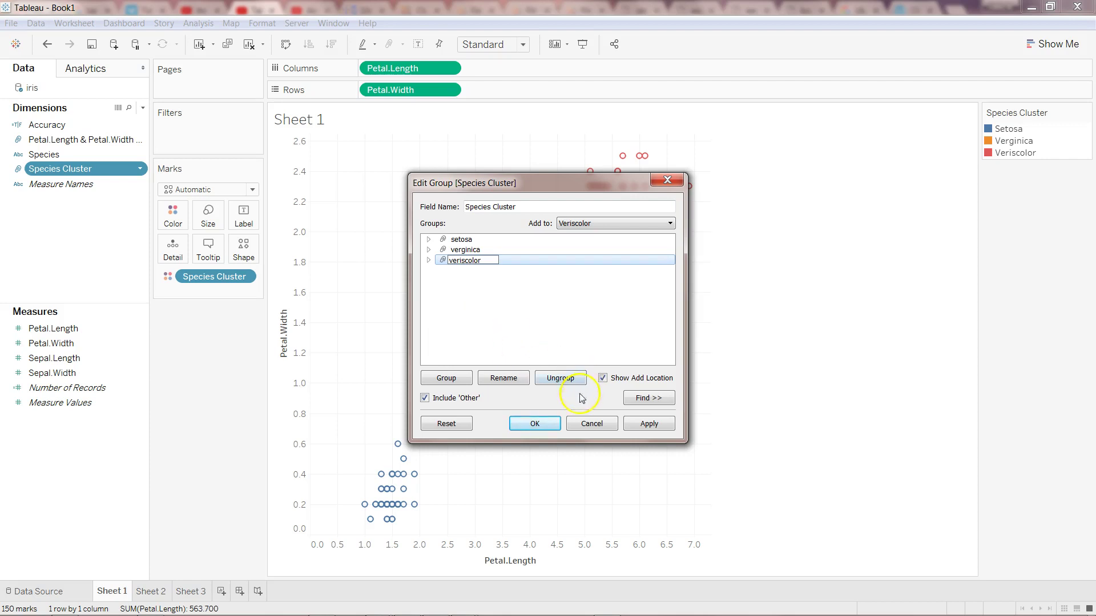
{"action": "left_click", "coordinate": [535, 424]}
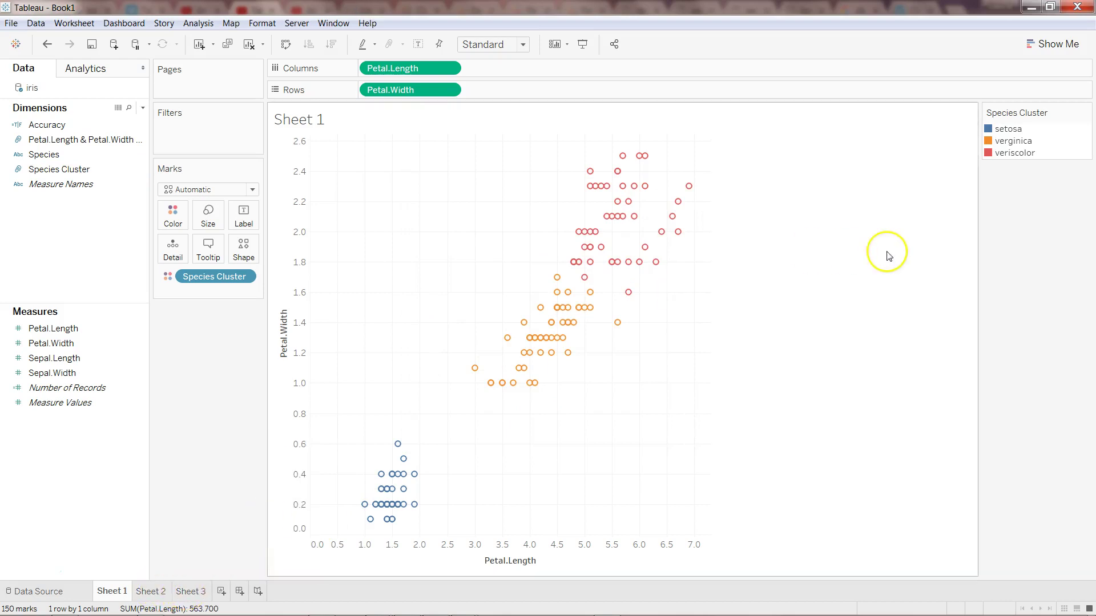
Step: Check the renamed Species Cluster names on Sheet 1 against the spelling in the Species legend on Sheet 3
{"action": "left_click", "coordinate": [192, 592]}
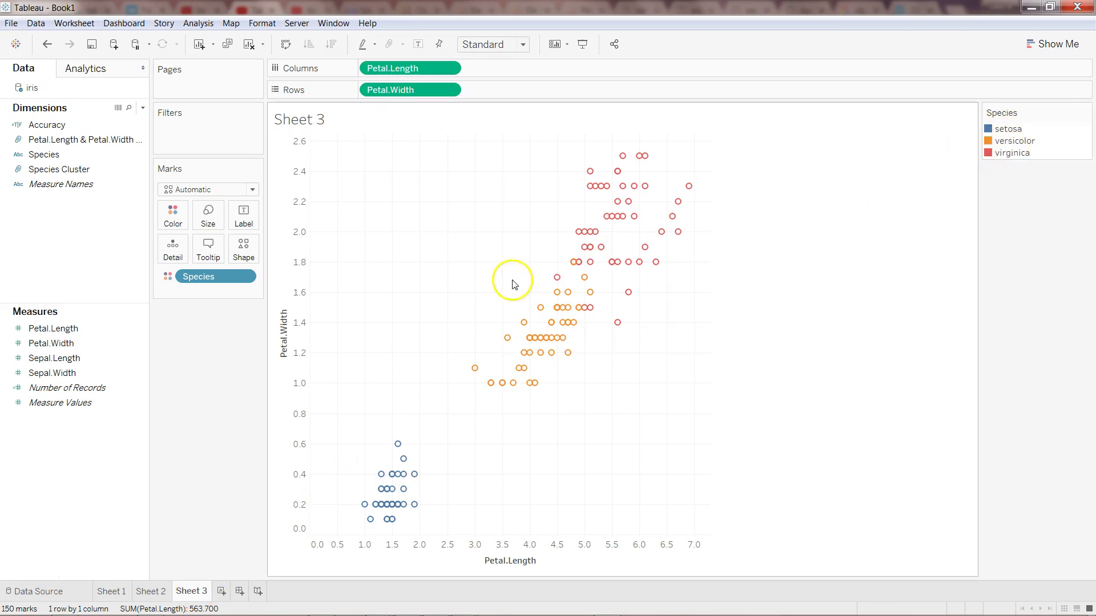
{"action": "left_click", "coordinate": [112, 591]}
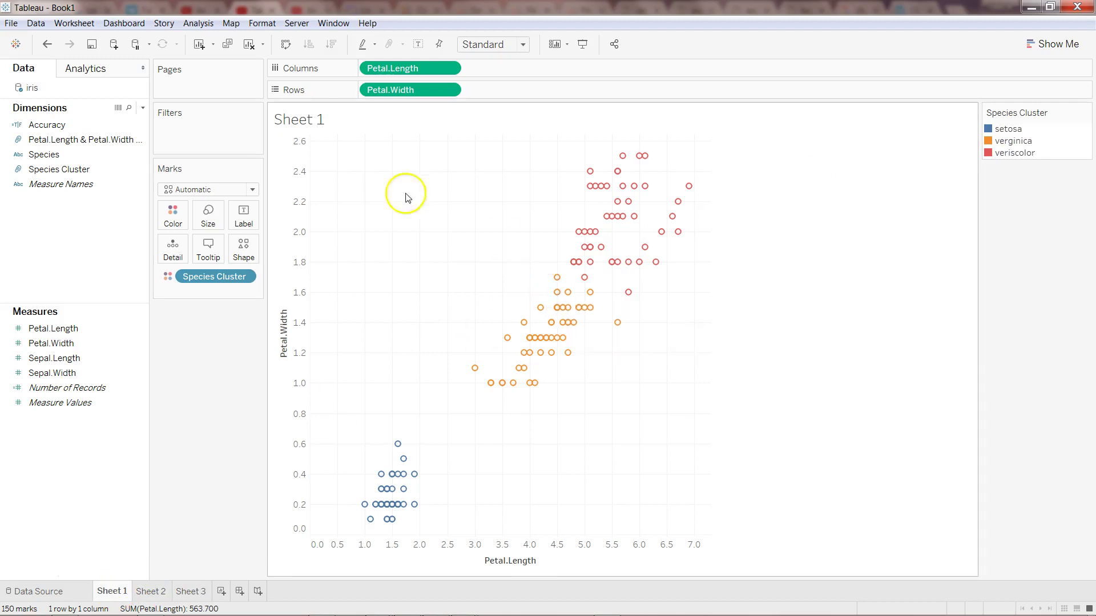
{"action": "left_click", "coordinate": [139, 126]}
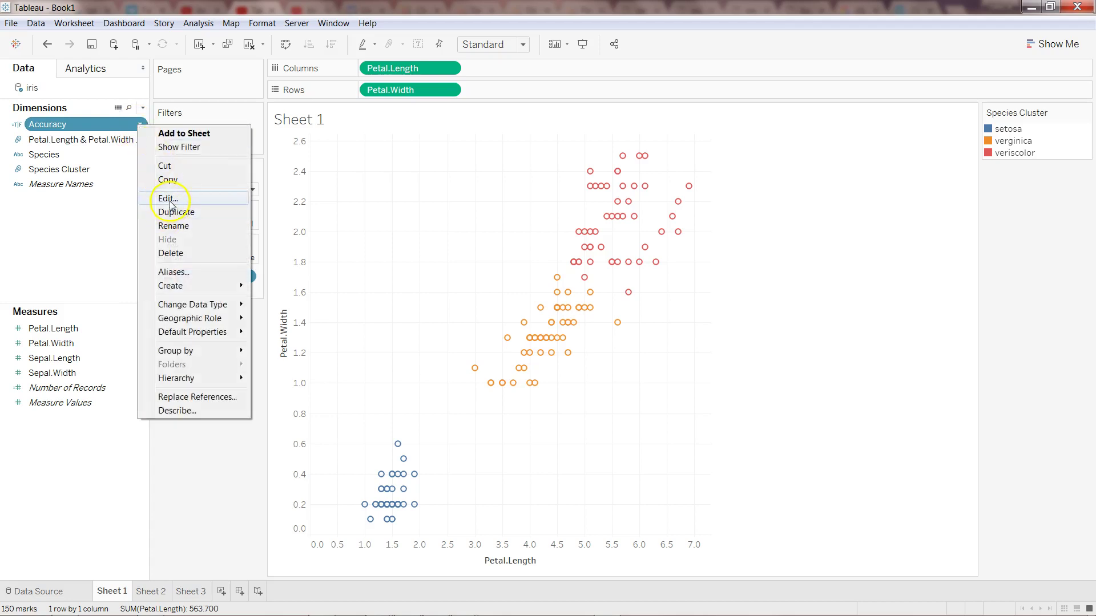
Step: Edit the Species Cluster group and rename the verginica group as versicolor
{"action": "left_click", "coordinate": [115, 169]}
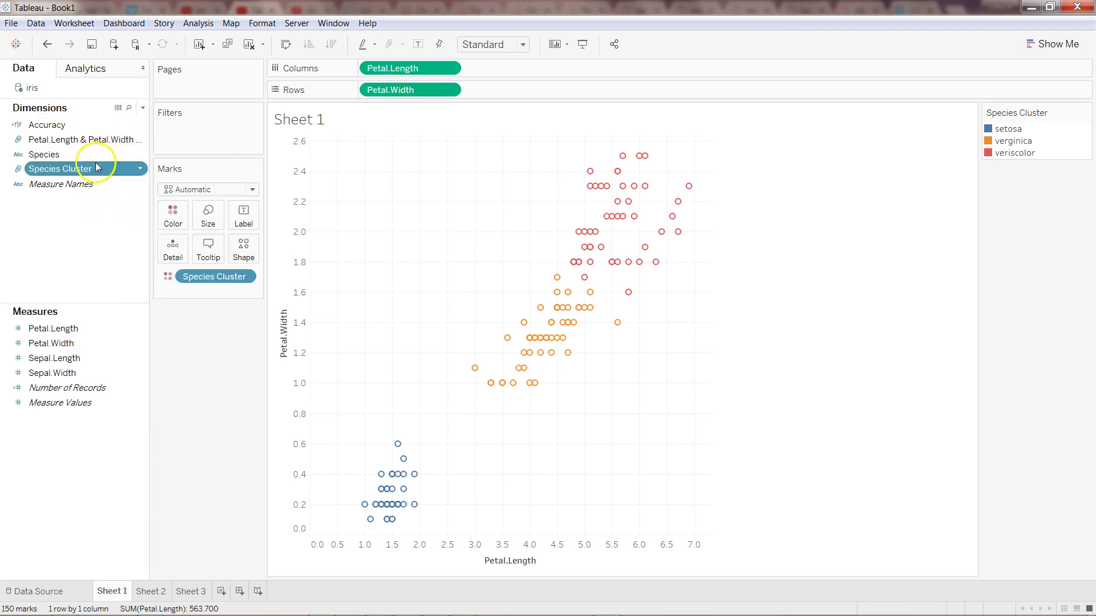
{"action": "left_click", "coordinate": [139, 168]}
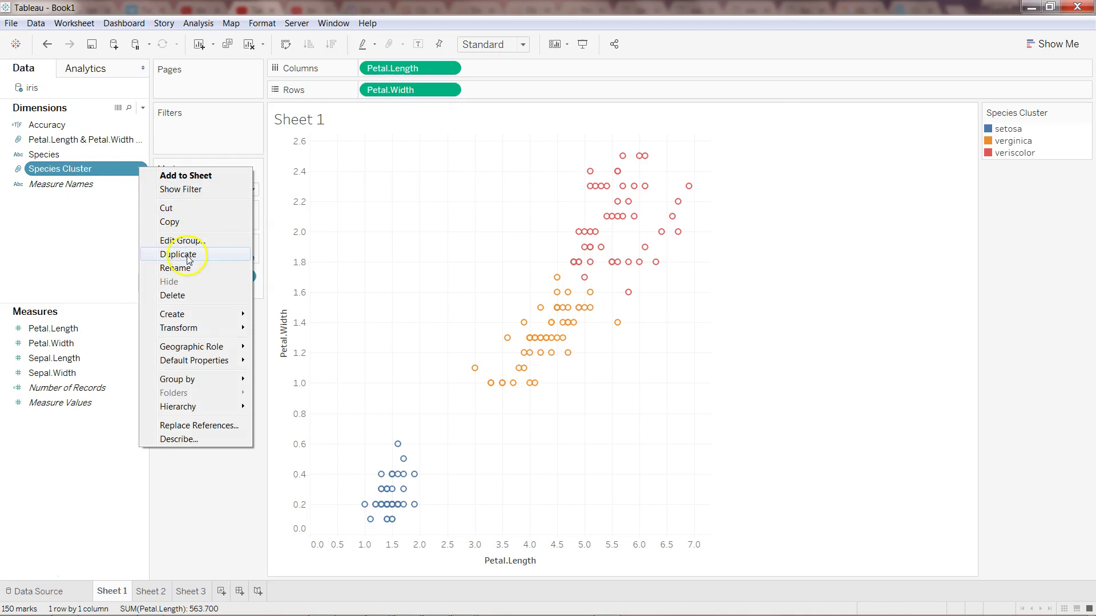
{"action": "left_click", "coordinate": [191, 240]}
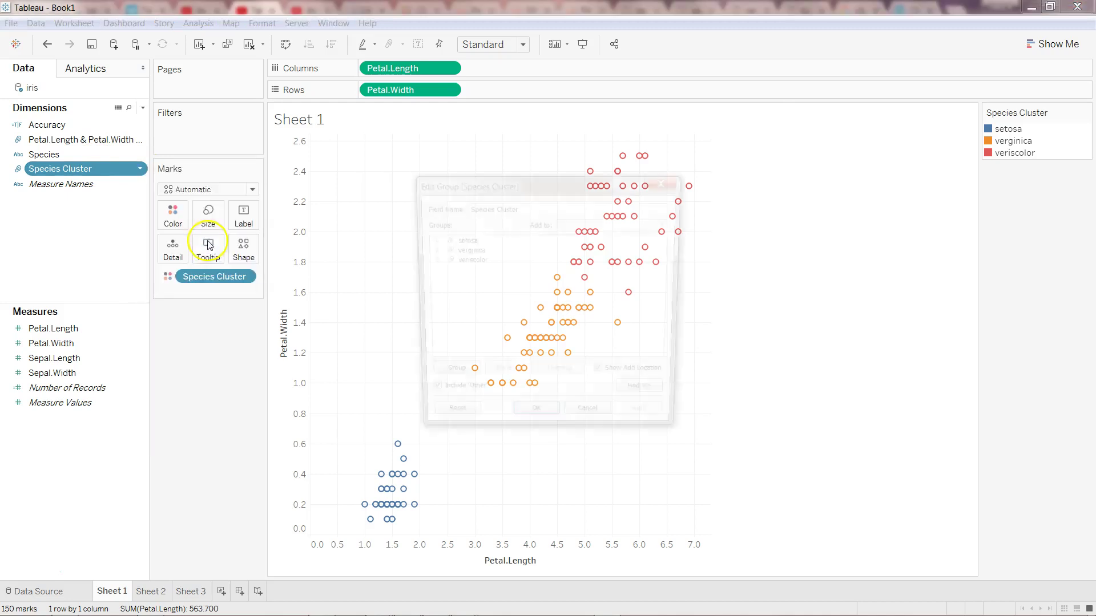
{"action": "left_click", "coordinate": [471, 251]}
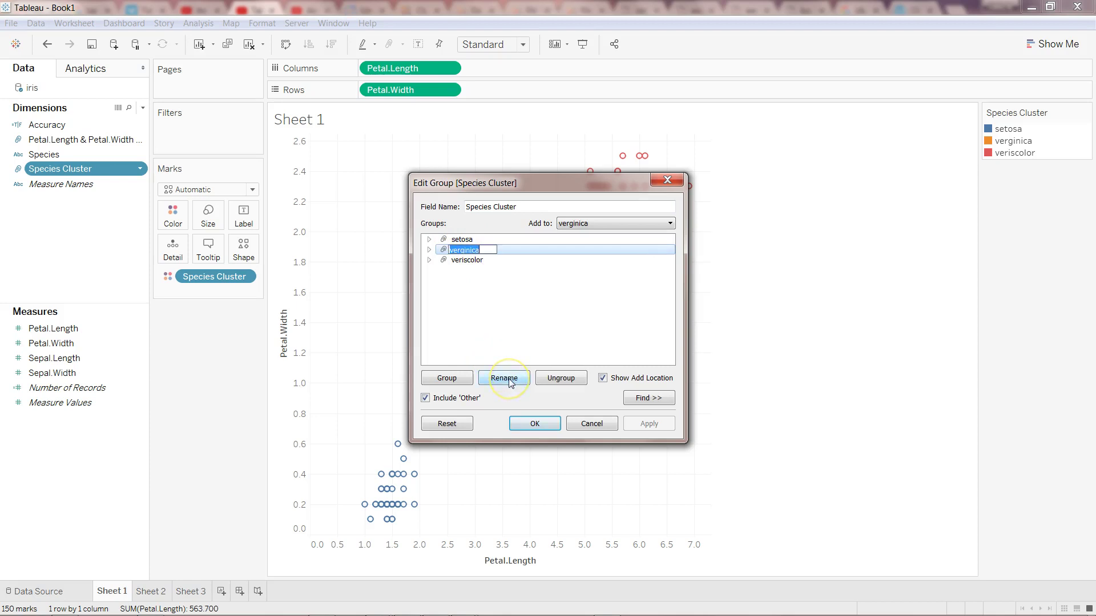
{"action": "type", "text": "versicolor"}
{"action": "key", "text": "Return"}
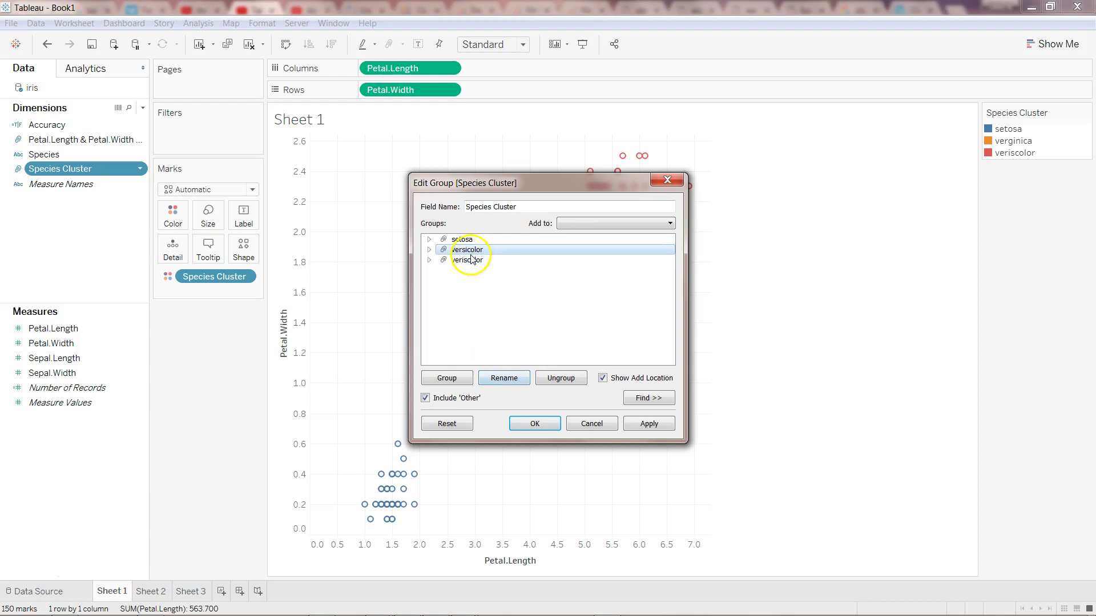
Step: Rename the veriscolor group as verginica and save the Species Cluster group changes
{"action": "left_click", "coordinate": [469, 261]}
{"action": "left_click", "coordinate": [504, 379]}
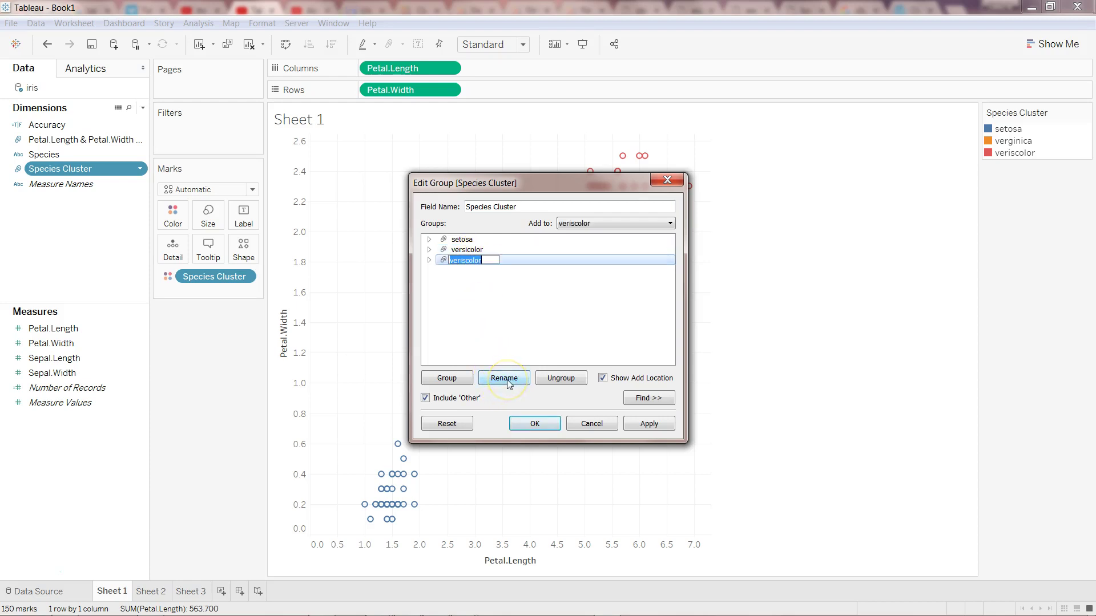
{"action": "type", "text": "verginica"}
{"action": "key", "text": "Return"}
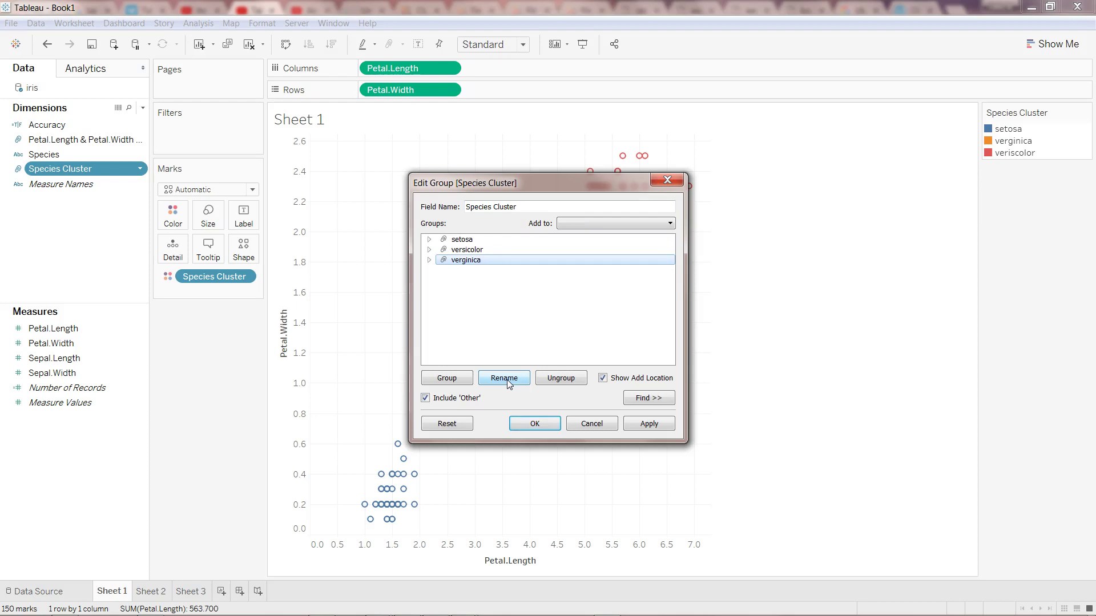
{"action": "left_click", "coordinate": [536, 427]}
Step: Remove Accuracy from the columns of Sheet 2 and review the formula of the Accuracy calculated field
{"action": "left_click", "coordinate": [155, 592]}
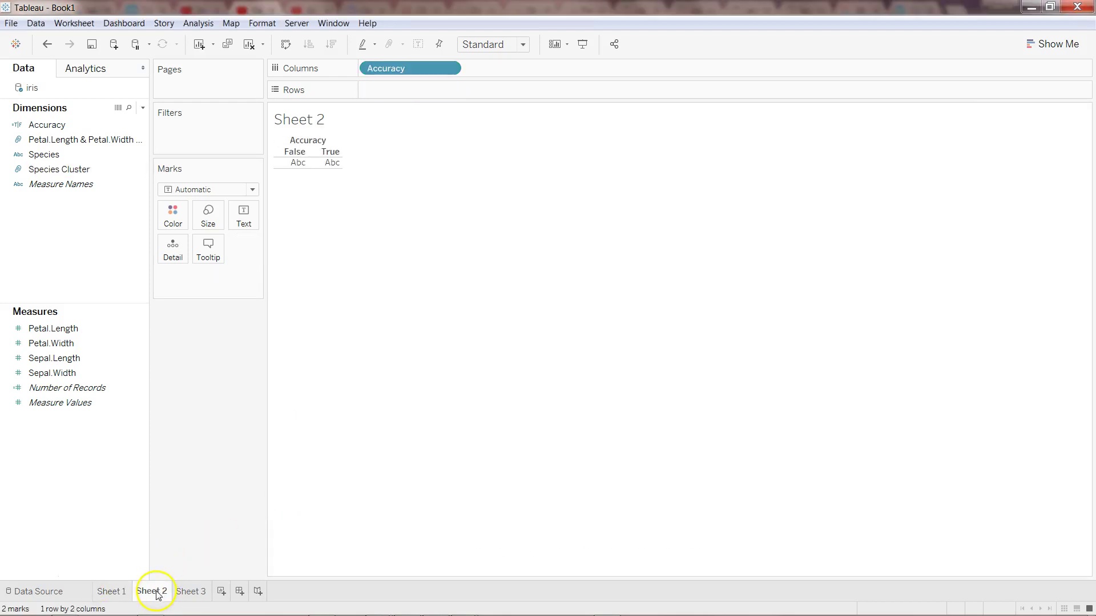
{"action": "left_click_drag", "start_coordinate": [415, 70], "coordinate": [97, 257]}
{"action": "left_click", "coordinate": [123, 122]}
{"action": "left_click", "coordinate": [143, 125]}
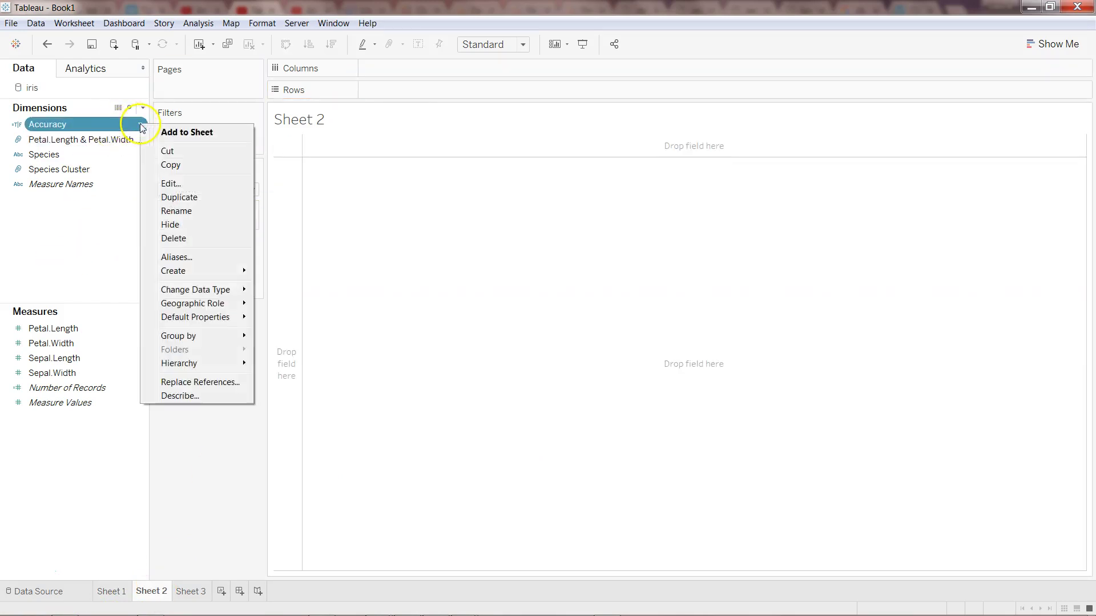
{"action": "left_click", "coordinate": [181, 185]}
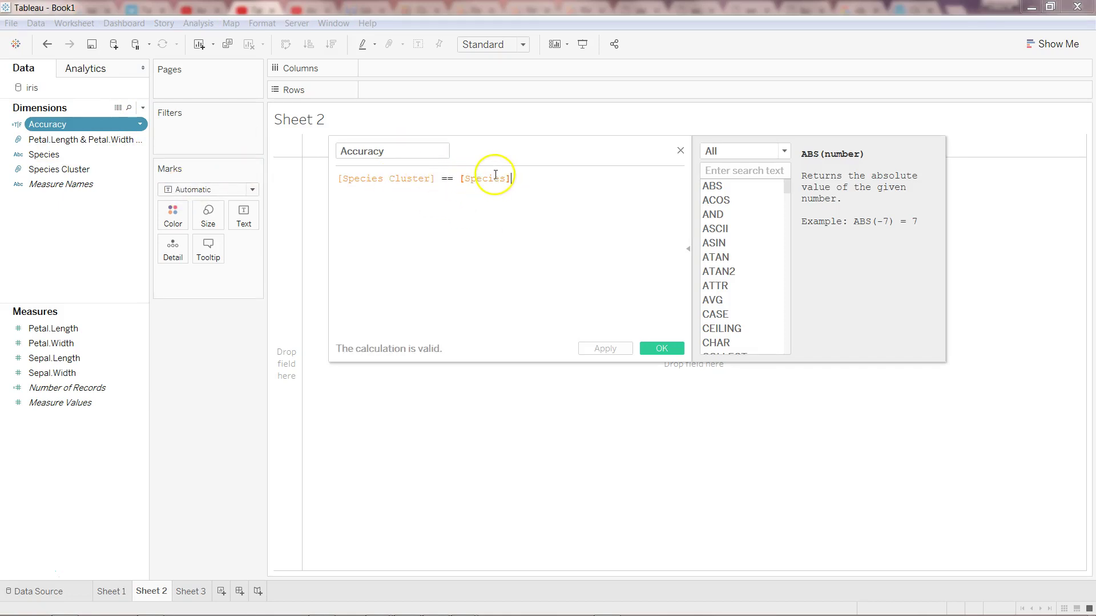
{"action": "left_click", "coordinate": [657, 347]}
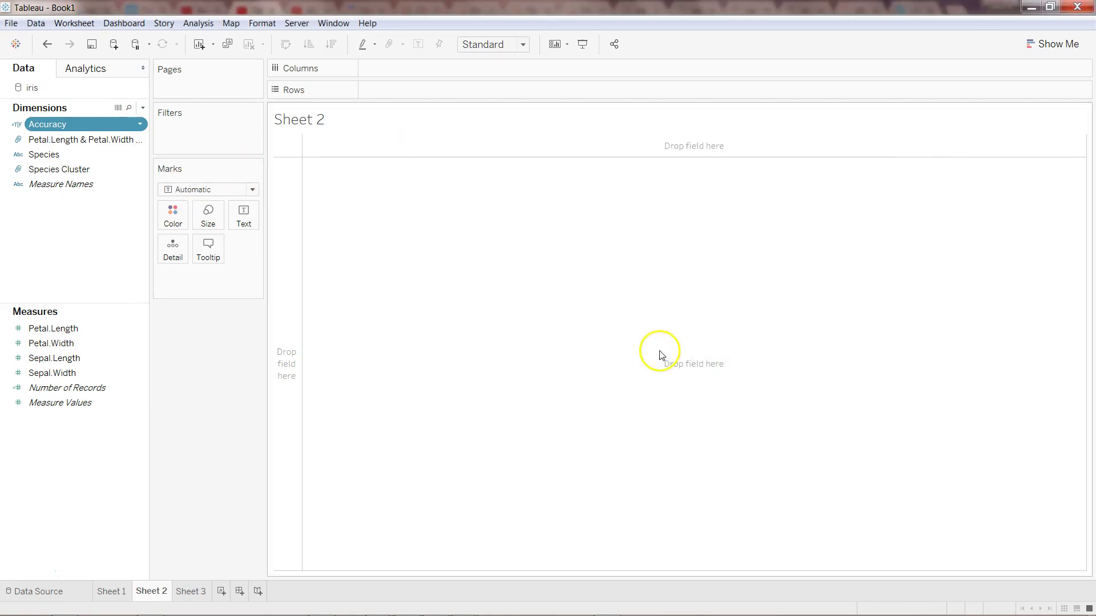
Step: Place Accuracy on the rows of Sheet 2 and show the Number of Records for each value
{"action": "left_click_drag", "start_coordinate": [116, 126], "coordinate": [409, 93]}
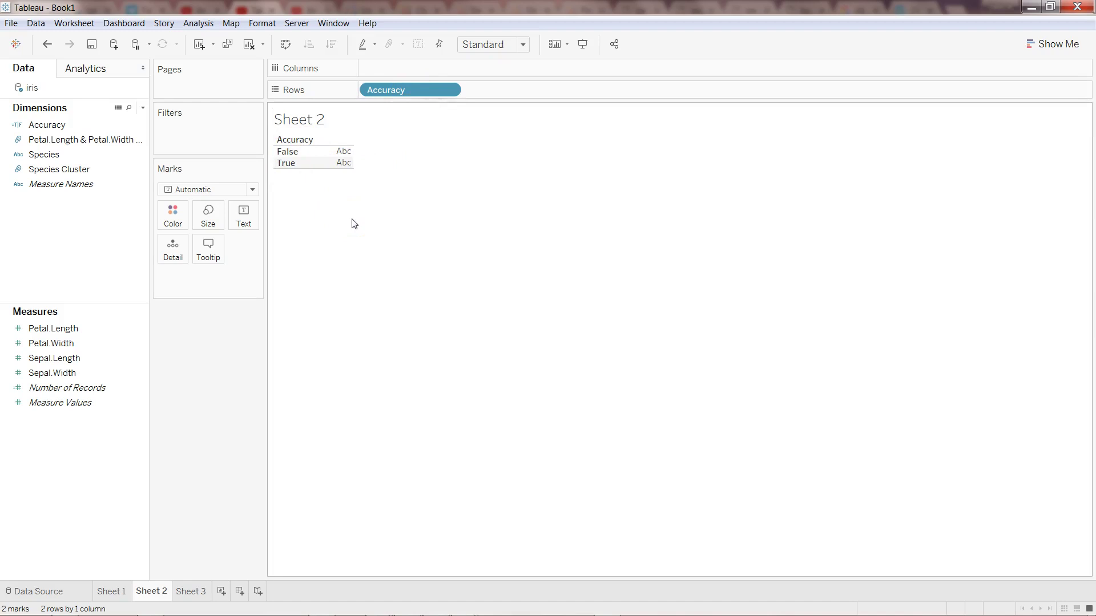
{"action": "left_click", "coordinate": [113, 274]}
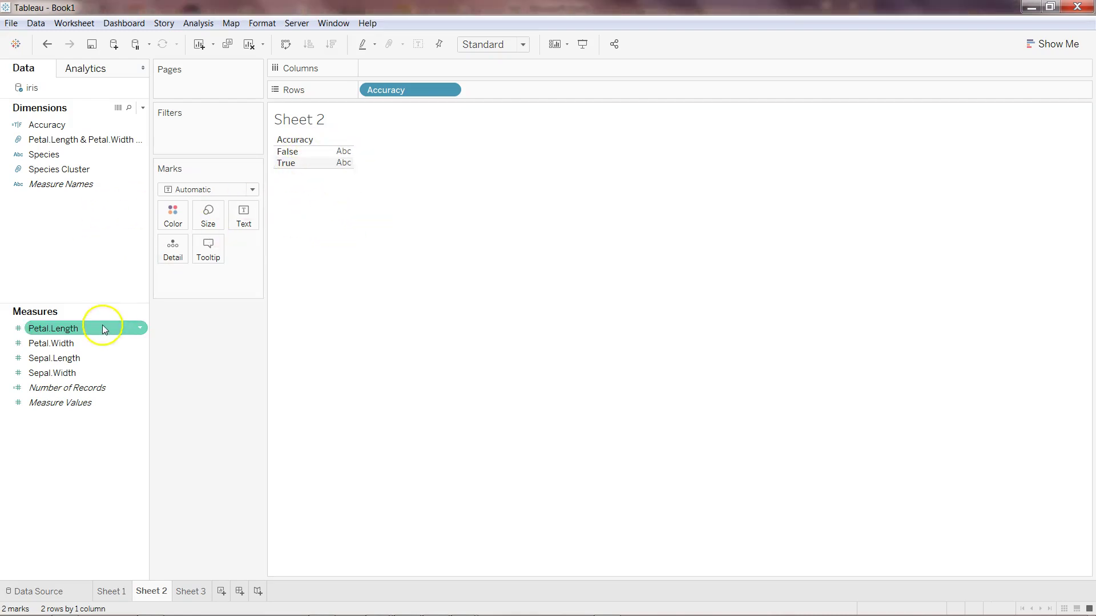
{"action": "left_click_drag", "start_coordinate": [100, 390], "coordinate": [343, 153]}
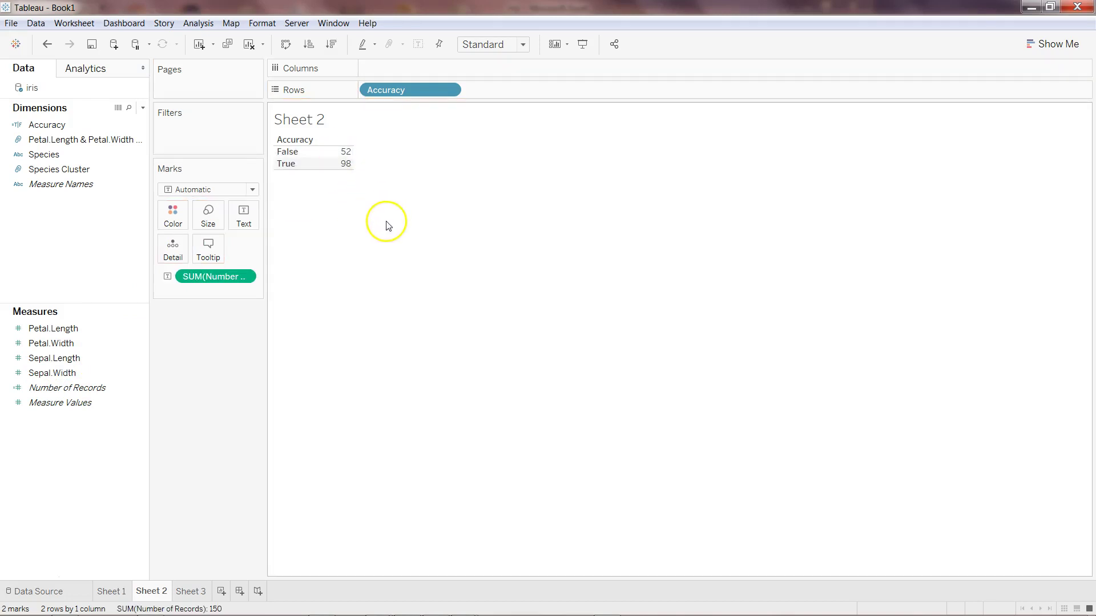
{"action": "mouse_move", "coordinate": [345, 160]}
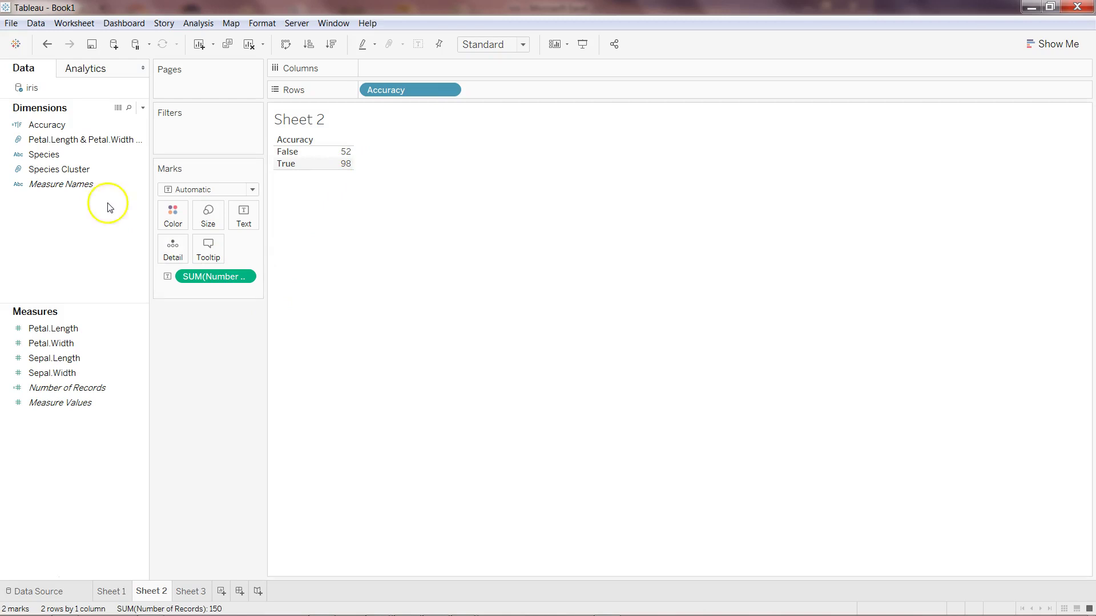
Step: Switch from Sheet 1 to the iris workbook in Excel and list the distinct entries of the Species column
{"action": "right_click", "coordinate": [117, 591]}
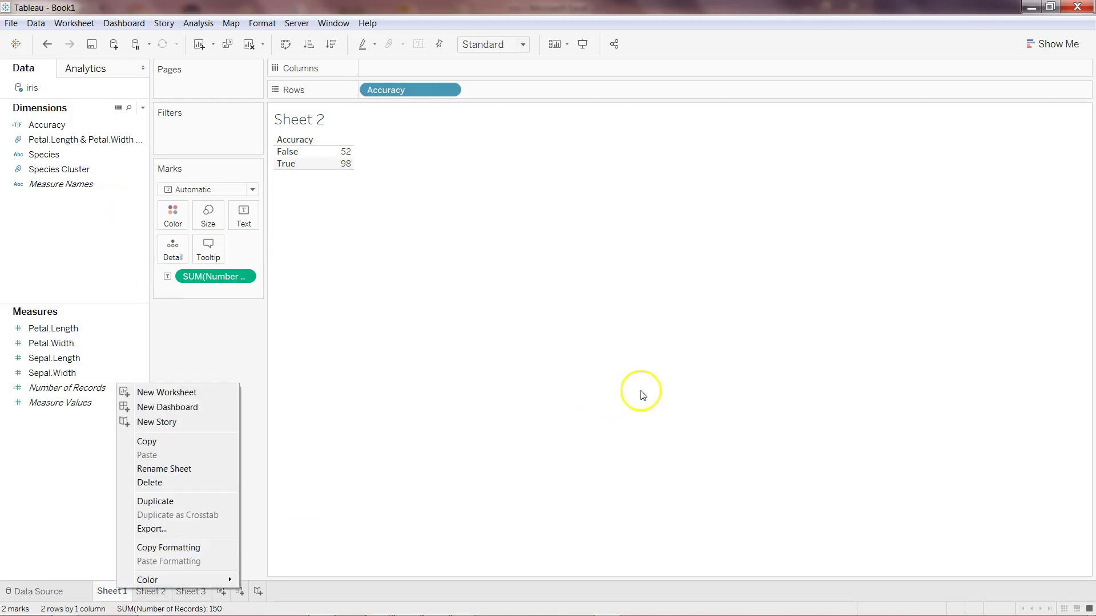
{"action": "left_click", "coordinate": [111, 591]}
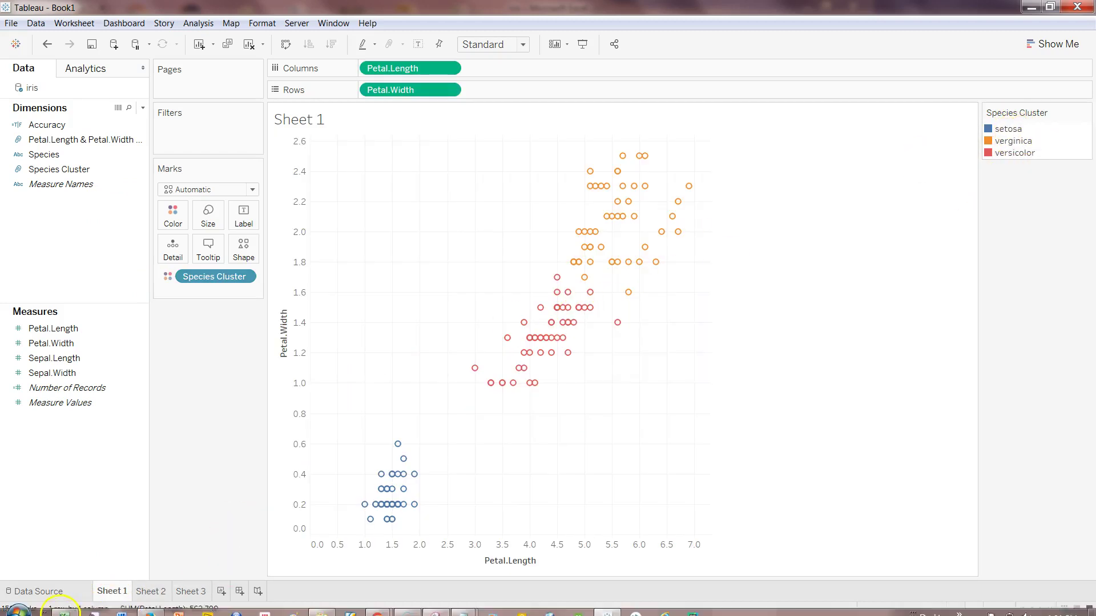
{"action": "left_click", "coordinate": [65, 606]}
{"action": "left_click_drag", "start_coordinate": [354, 8], "coordinate": [320, 67]}
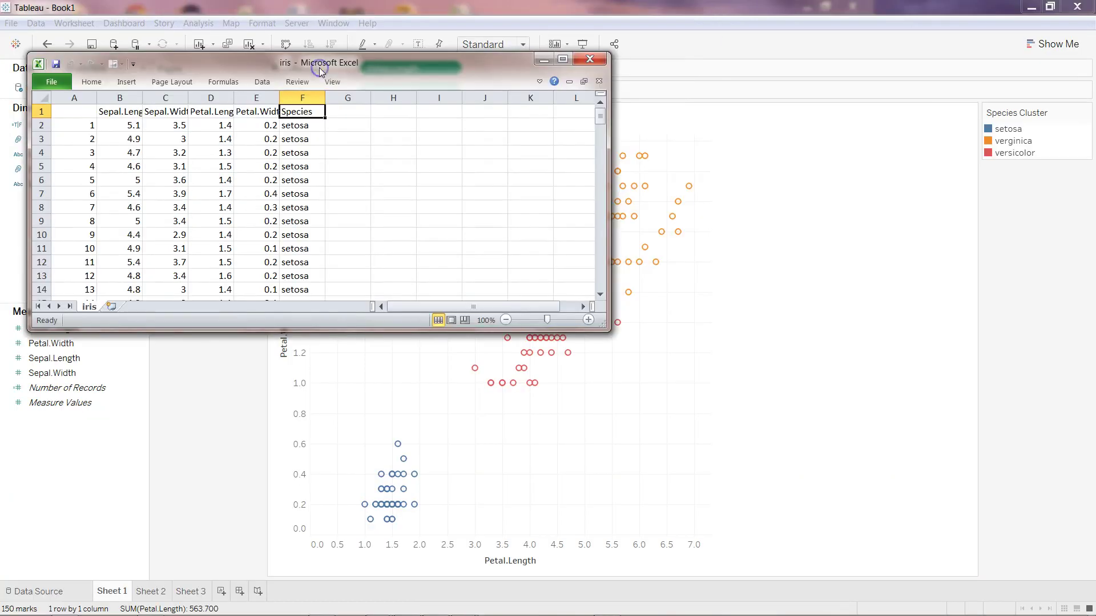
{"action": "key", "text": "alt+Down"}
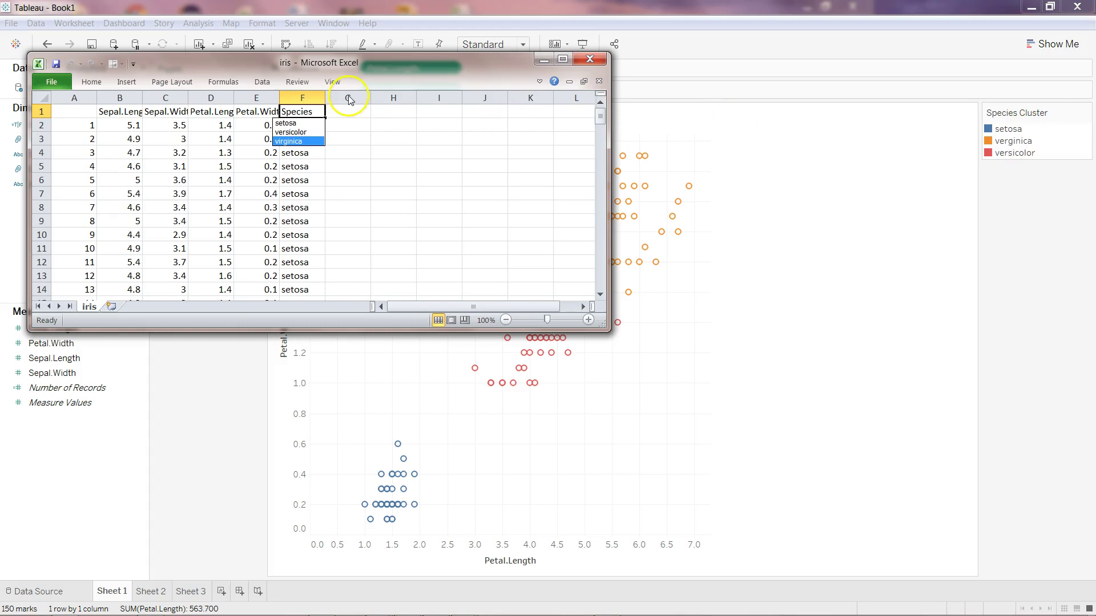
{"action": "key", "text": "Escape"}
Step: Copy a virginica cell near the end of the Species column and switch back to Tableau
{"action": "key", "text": "ctrl+Down"}
{"action": "key", "text": "Up"}
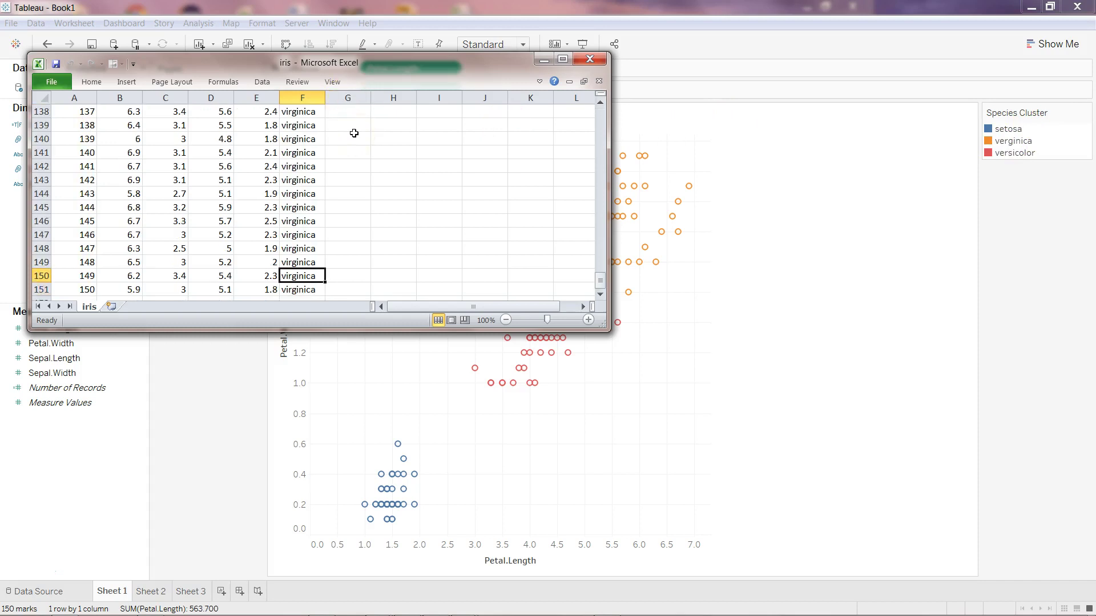
{"action": "key", "text": "ctrl+c"}
{"action": "key", "text": "alt+Tab"}
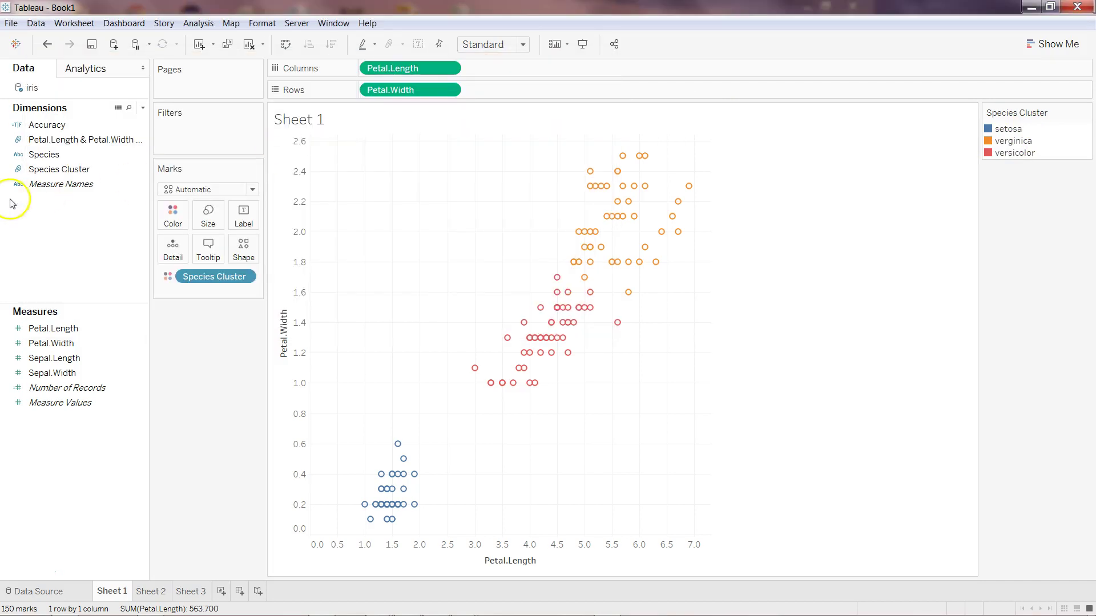
Step: Edit the Species Cluster group and rename the verginica group as virginica using the copied spelling
{"action": "left_click", "coordinate": [102, 171]}
{"action": "right_click", "coordinate": [138, 169]}
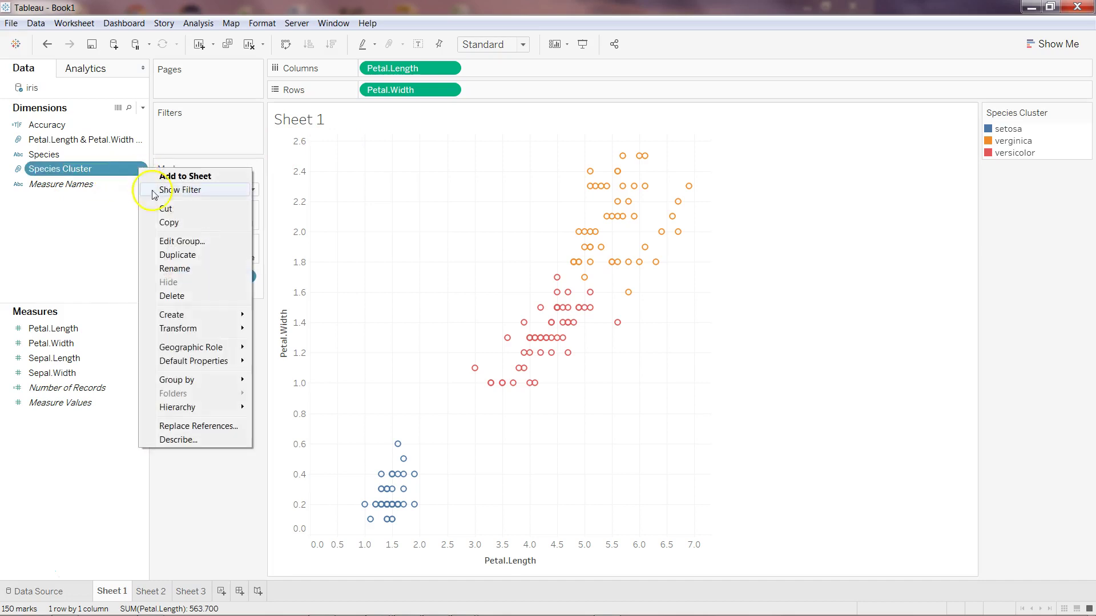
{"action": "left_click", "coordinate": [206, 246]}
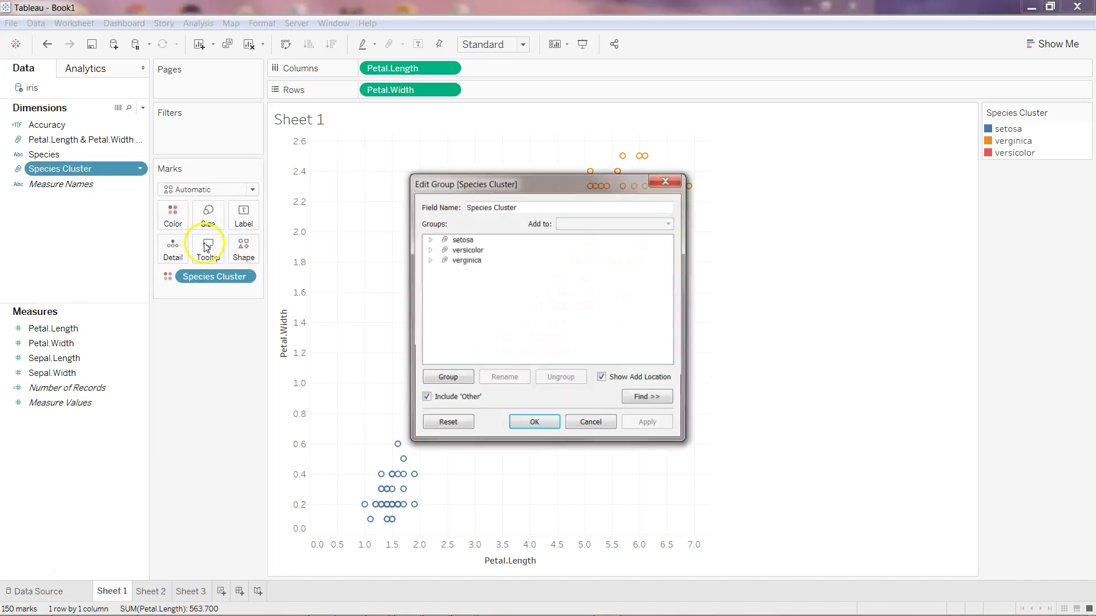
{"action": "left_click", "coordinate": [465, 250]}
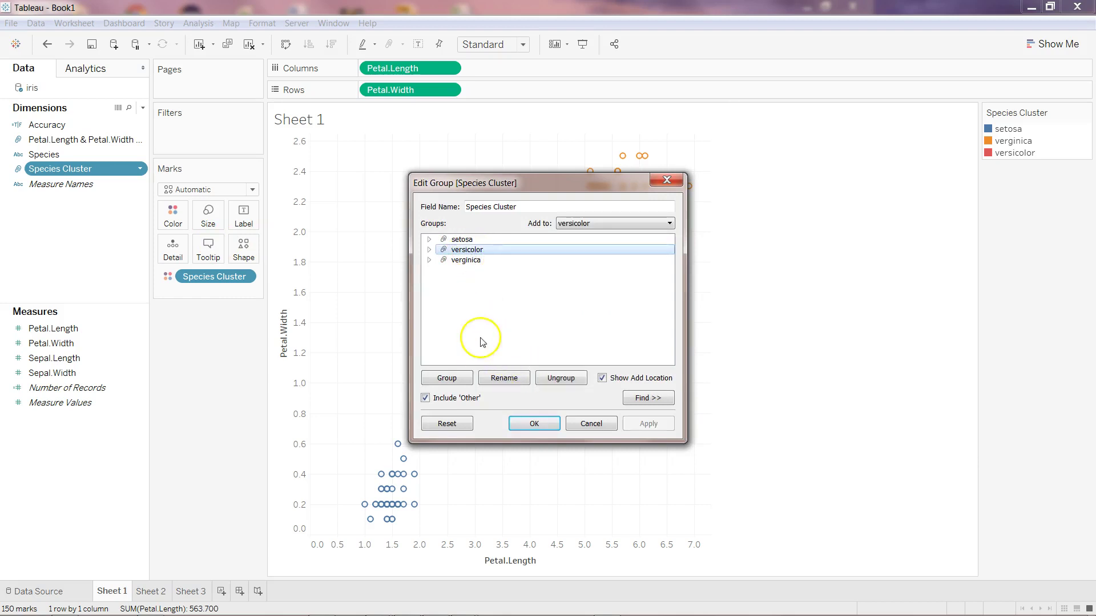
{"action": "left_click", "coordinate": [504, 380]}
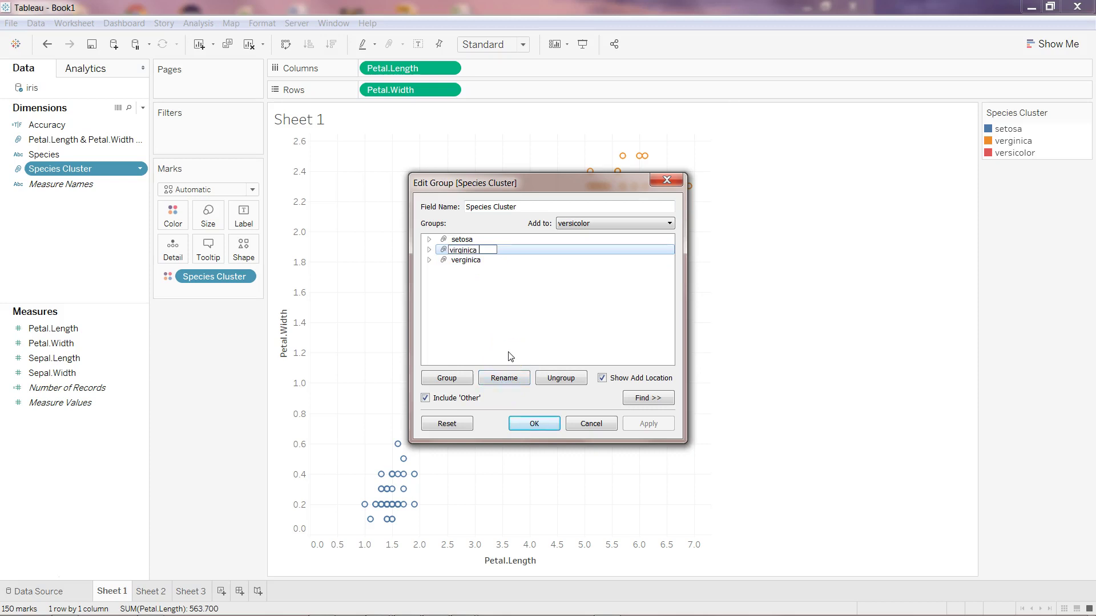
{"action": "left_click", "coordinate": [477, 260]}
{"action": "left_click", "coordinate": [504, 379]}
{"action": "key", "text": "Return"}
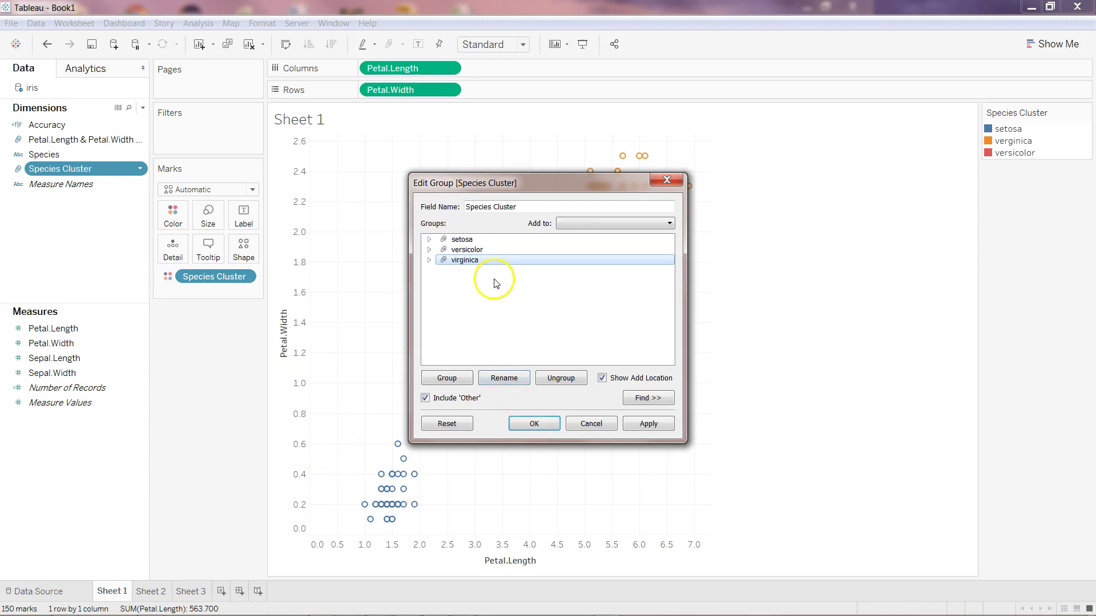
{"action": "left_click", "coordinate": [506, 378]}
{"action": "left_click", "coordinate": [490, 264]}
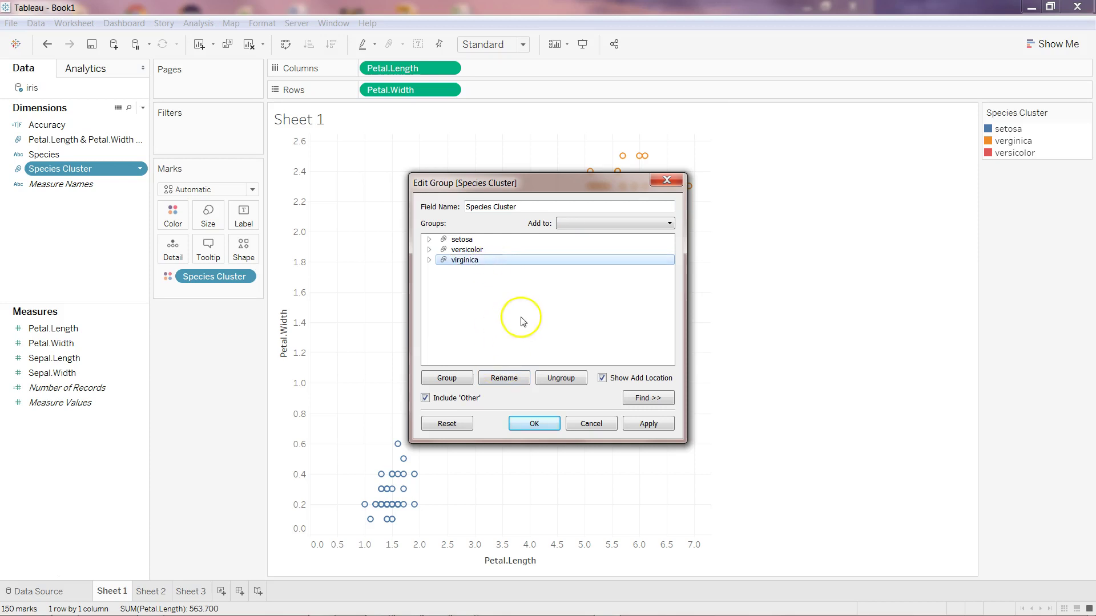
Step: Check the versicolor group's spelling against the iris workbook in Excel, then save the Species Cluster group changes in Tableau
{"action": "left_click", "coordinate": [487, 250]}
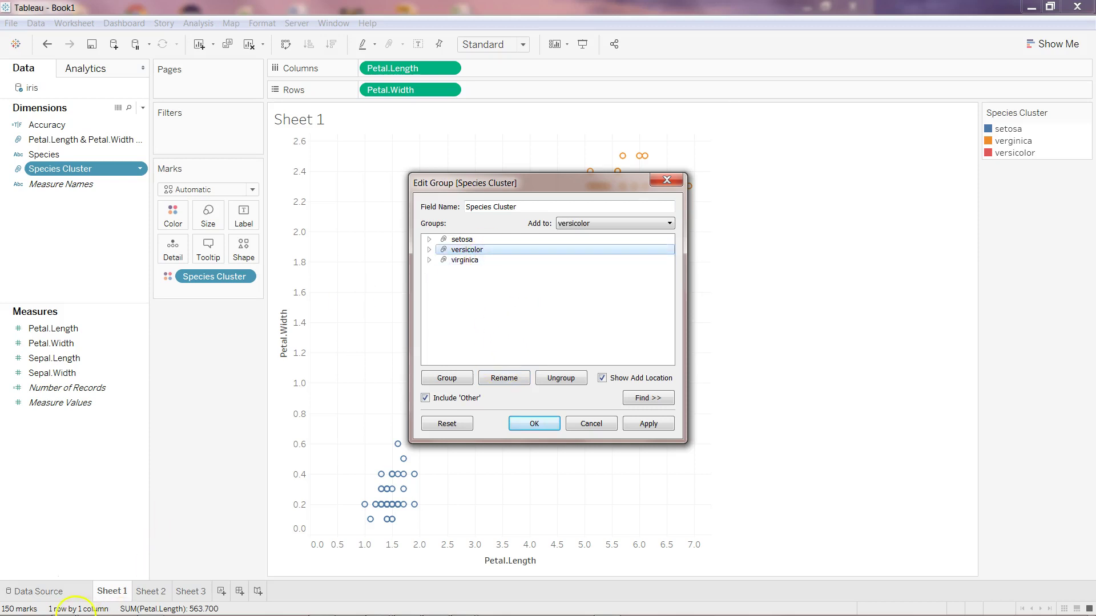
{"action": "left_click", "coordinate": [65, 612]}
{"action": "key", "text": "Page_Up"}
{"action": "key", "text": "Page_Up"}
{"action": "key", "text": "Page_Up"}
{"action": "key", "text": "Page_Up"}
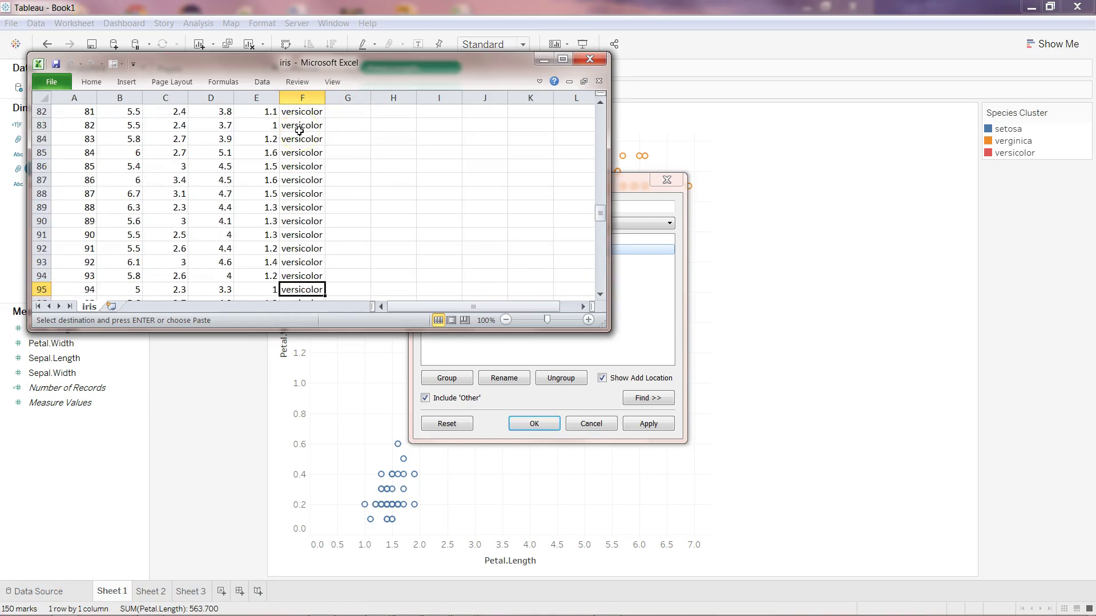
{"action": "left_click", "coordinate": [1015, 154]}
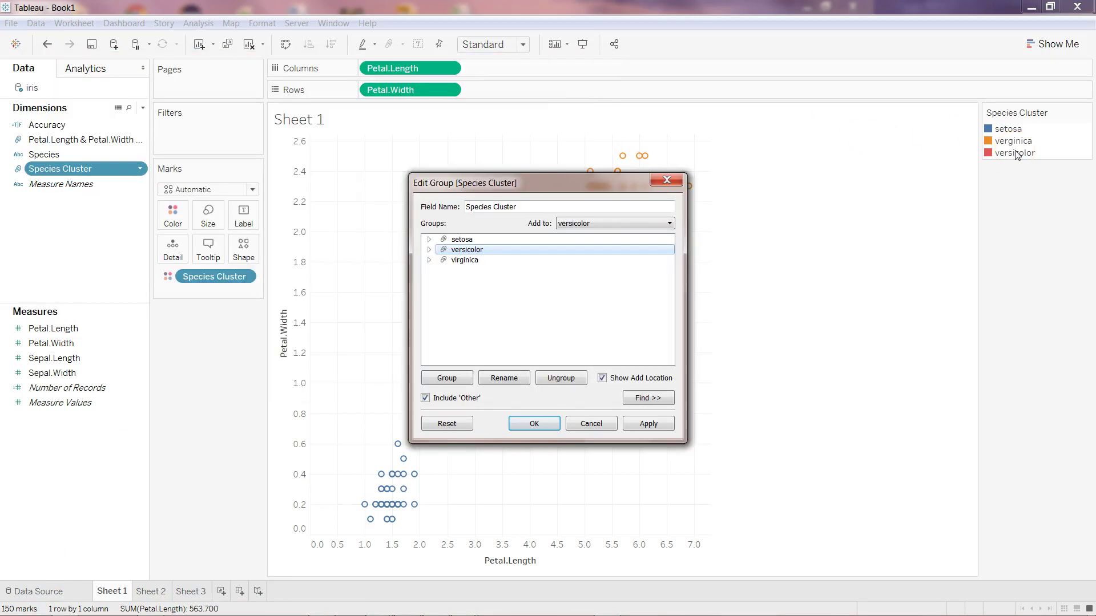
{"action": "left_click", "coordinate": [534, 423]}
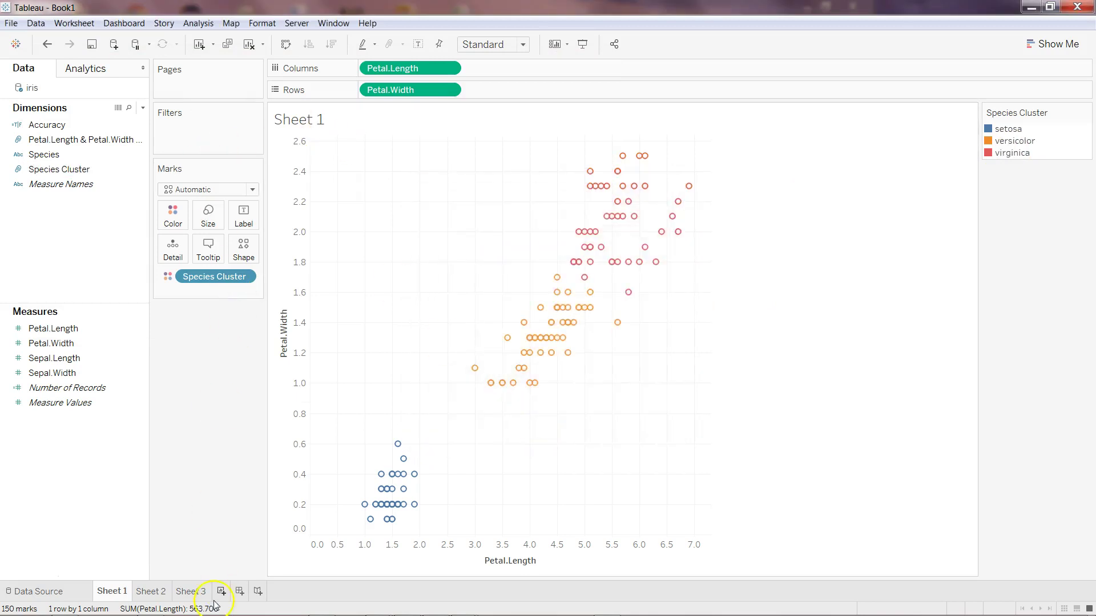
Step: Inspect the record counts for False and True accuracy on Sheet 2
{"action": "left_click", "coordinate": [152, 592]}
{"action": "mouse_move", "coordinate": [341, 162]}
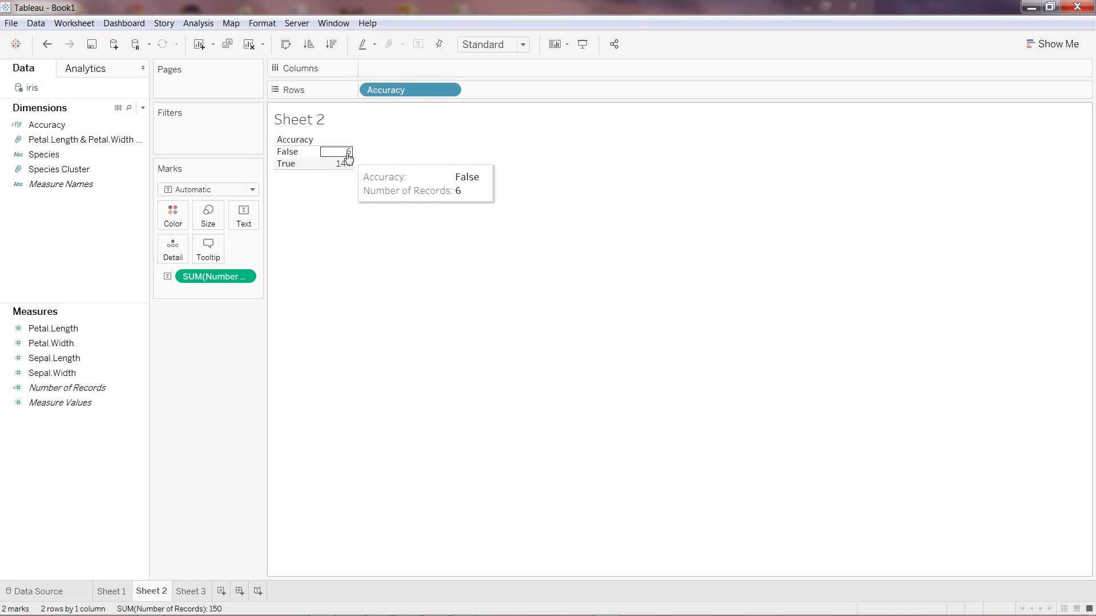
{"action": "left_click", "coordinate": [344, 171]}
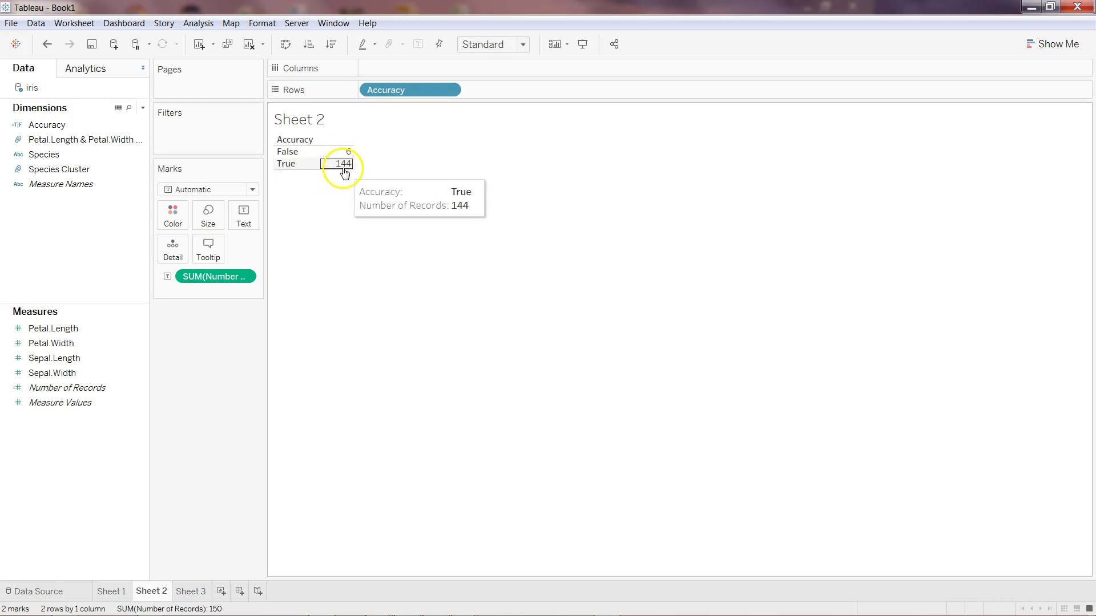
Step: Try to display the accuracy record counts on Sheet 2 as bars by setting the mark type to Bar
{"action": "left_click", "coordinate": [252, 189]}
{"action": "left_click", "coordinate": [225, 217]}
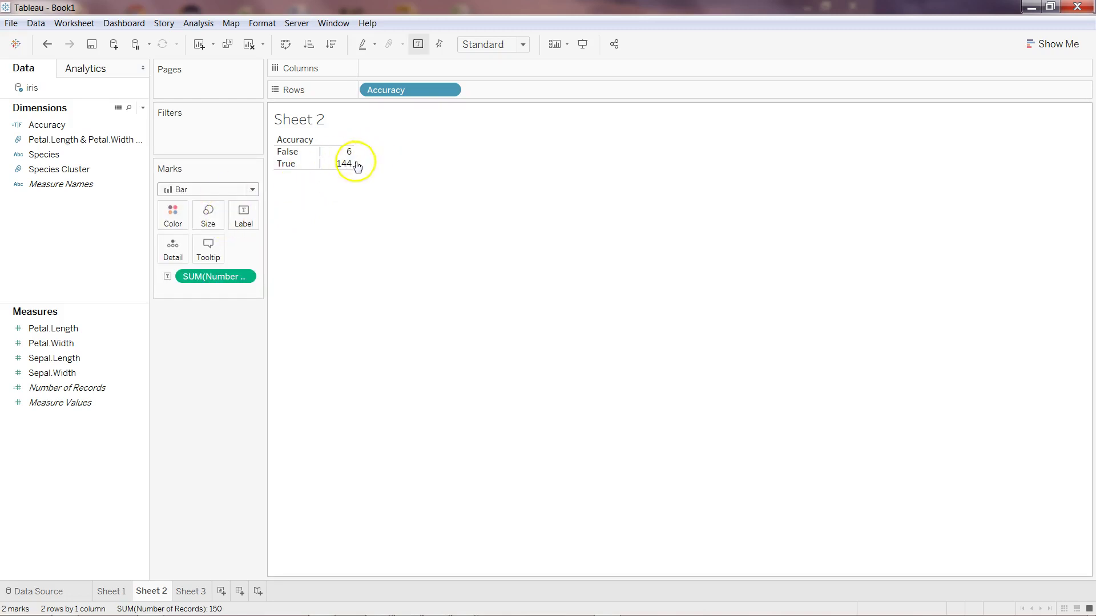
{"action": "left_click", "coordinate": [237, 189]}
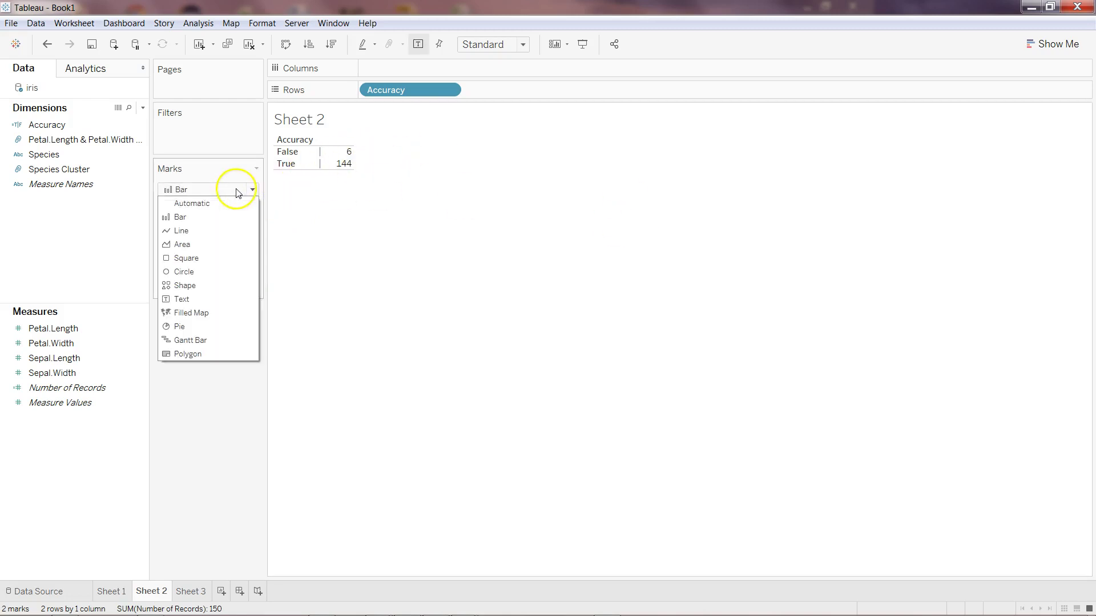
{"action": "left_click", "coordinate": [233, 221]}
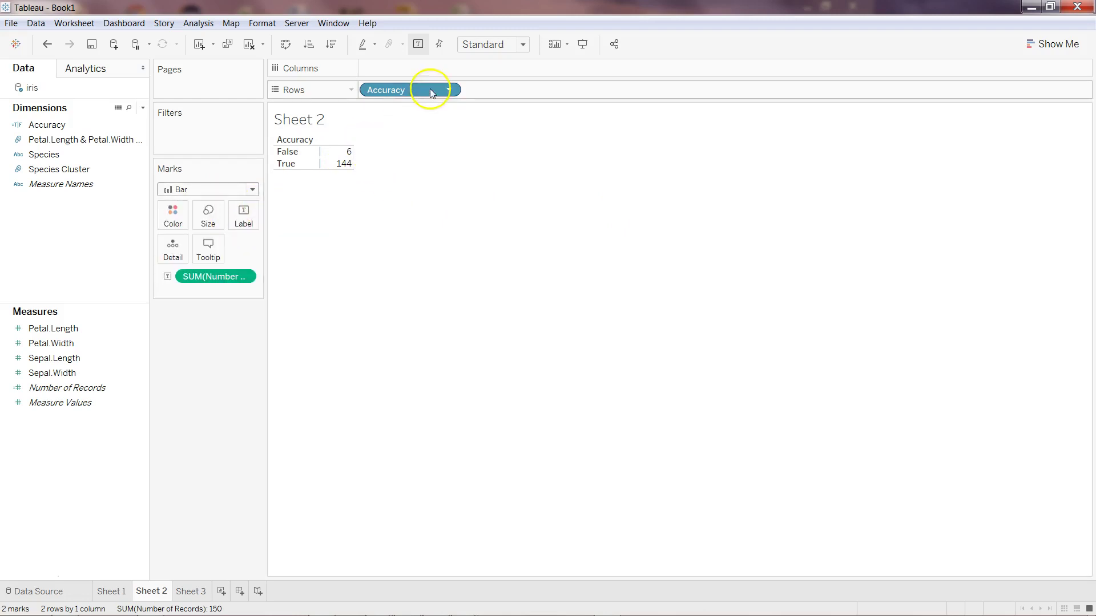
Step: Convert the accuracy table on Sheet 2 into a horizontal bar chart and inspect the True bar
{"action": "left_click", "coordinate": [1052, 44]}
{"action": "left_click", "coordinate": [973, 149]}
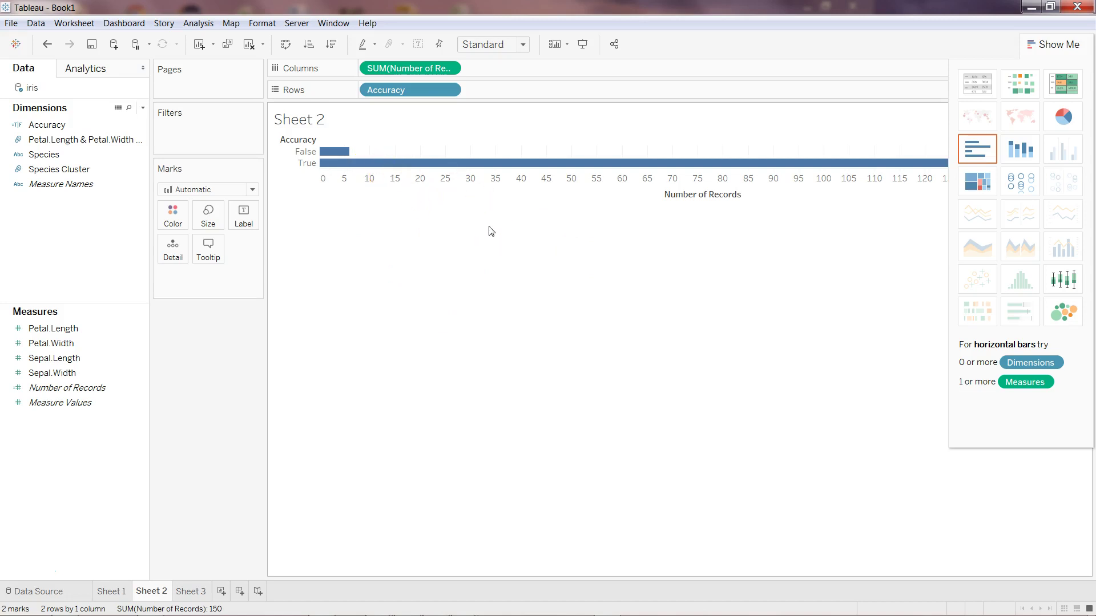
{"action": "mouse_move", "coordinate": [477, 164]}
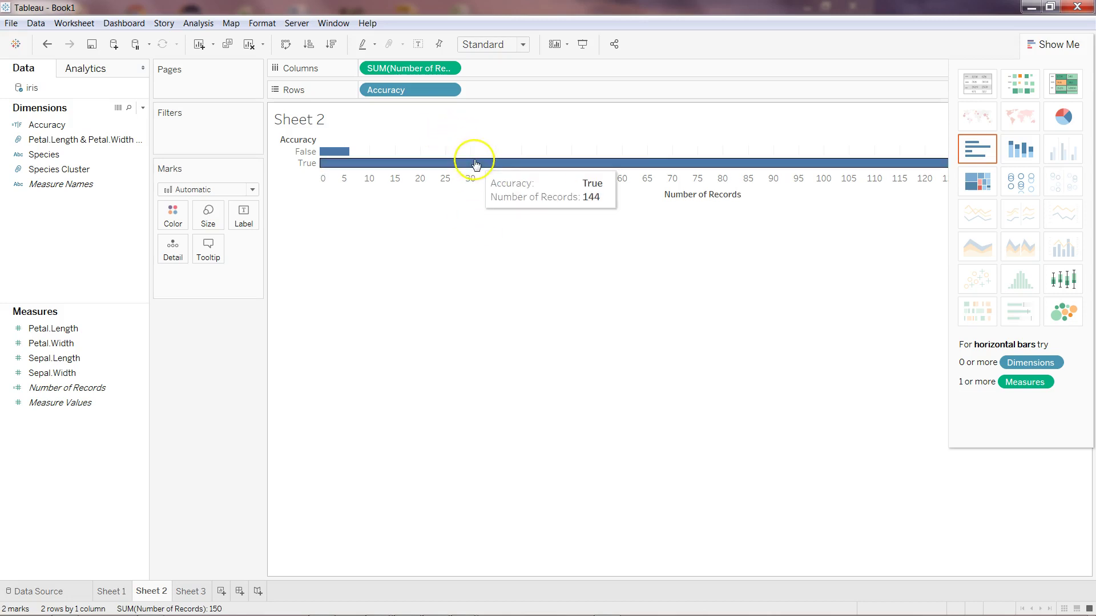
Step: Create a new dashboard and place the Sheet 1 and Sheet 3 scatter plots side by side on it
{"action": "left_click", "coordinate": [191, 591]}
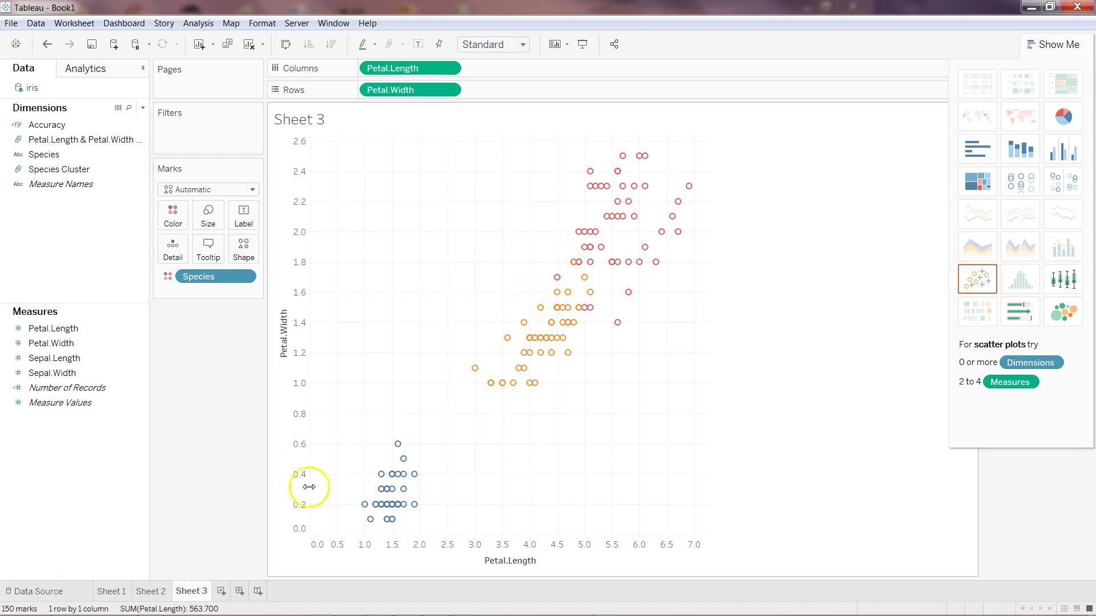
{"action": "left_click", "coordinate": [239, 591]}
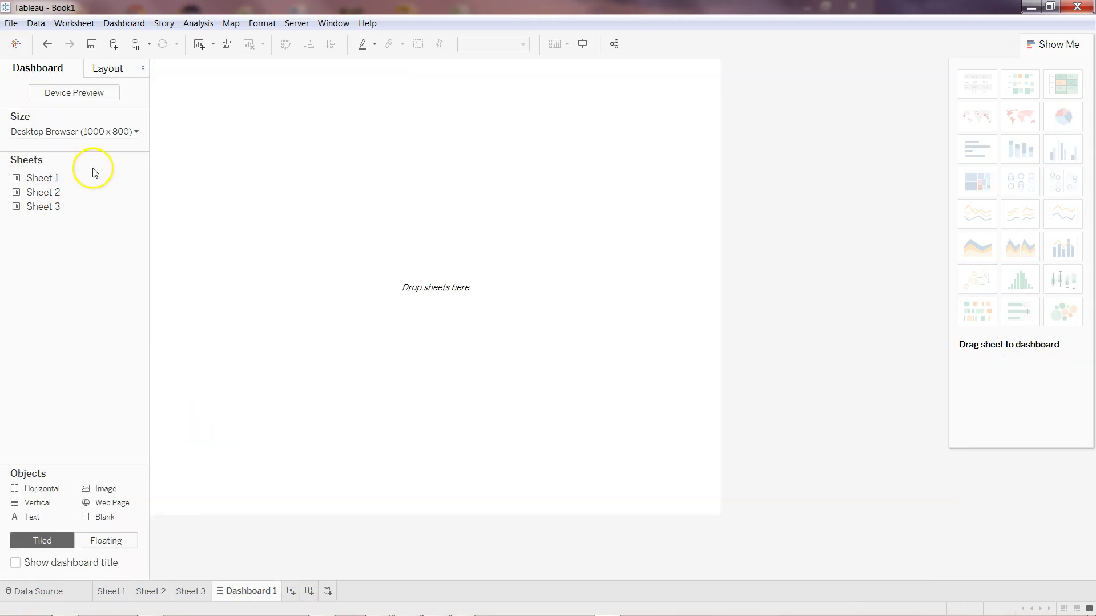
{"action": "left_click_drag", "start_coordinate": [91, 177], "coordinate": [264, 201]}
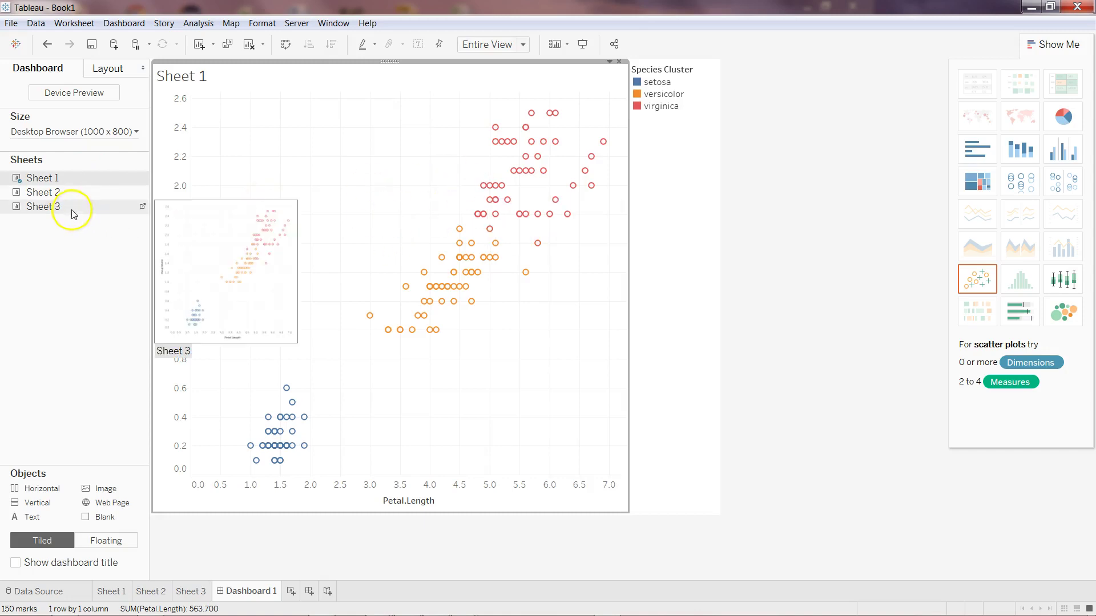
{"action": "mouse_move", "coordinate": [73, 212]}
{"action": "left_mouse_down"}
{"action": "mouse_move", "coordinate": [521, 269]}
{"action": "mouse_move", "coordinate": [715, 246]}
{"action": "left_mouse_up"}
{"action": "left_click_drag", "start_coordinate": [672, 115], "coordinate": [721, 74]}
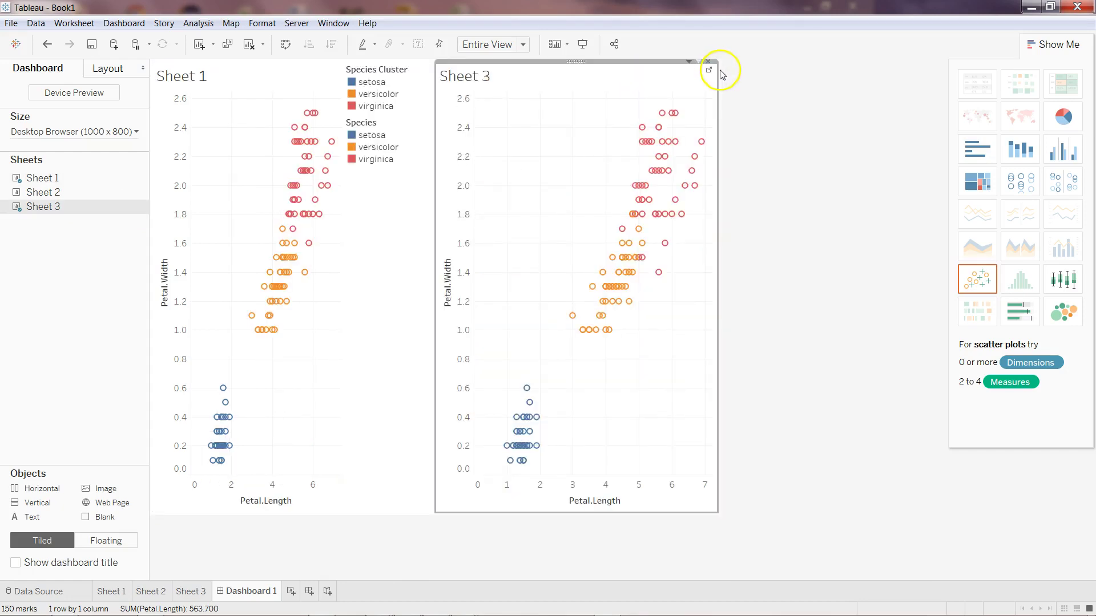
Step: Remove the Species legend from the dashboard and narrow the Species Cluster legend column so both scatter plots have similar widths
{"action": "left_click", "coordinate": [373, 128]}
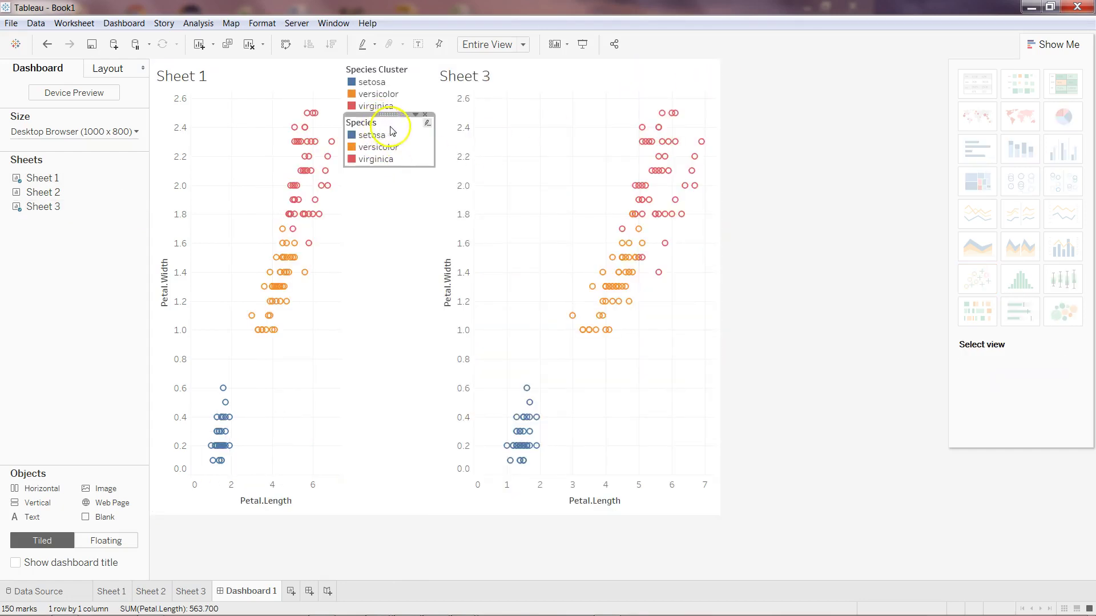
{"action": "left_click", "coordinate": [424, 116]}
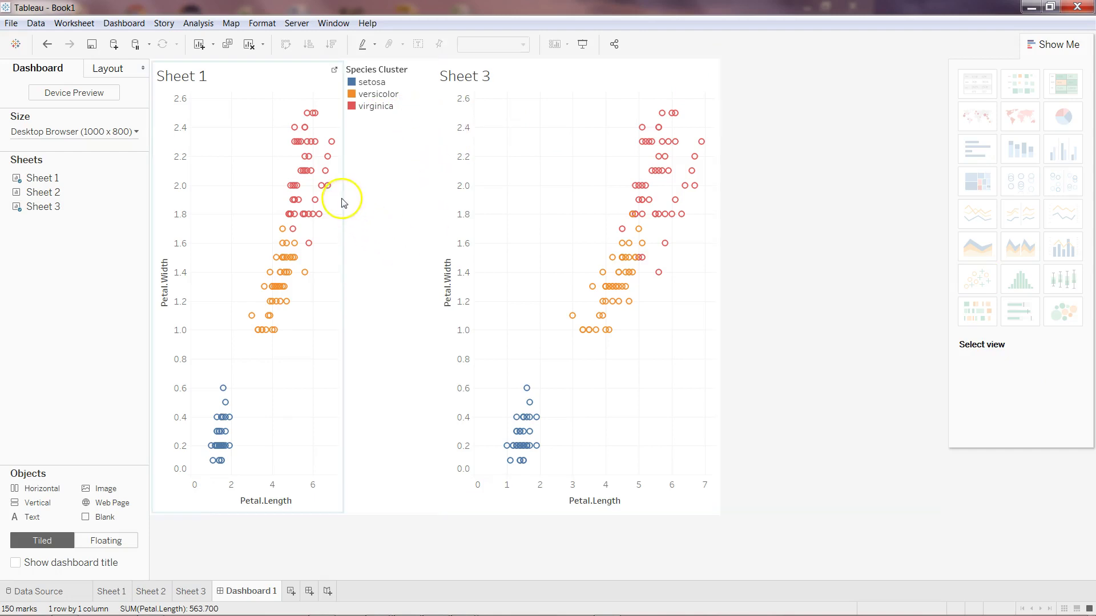
{"action": "left_click_drag", "start_coordinate": [342, 201], "coordinate": [371, 205]}
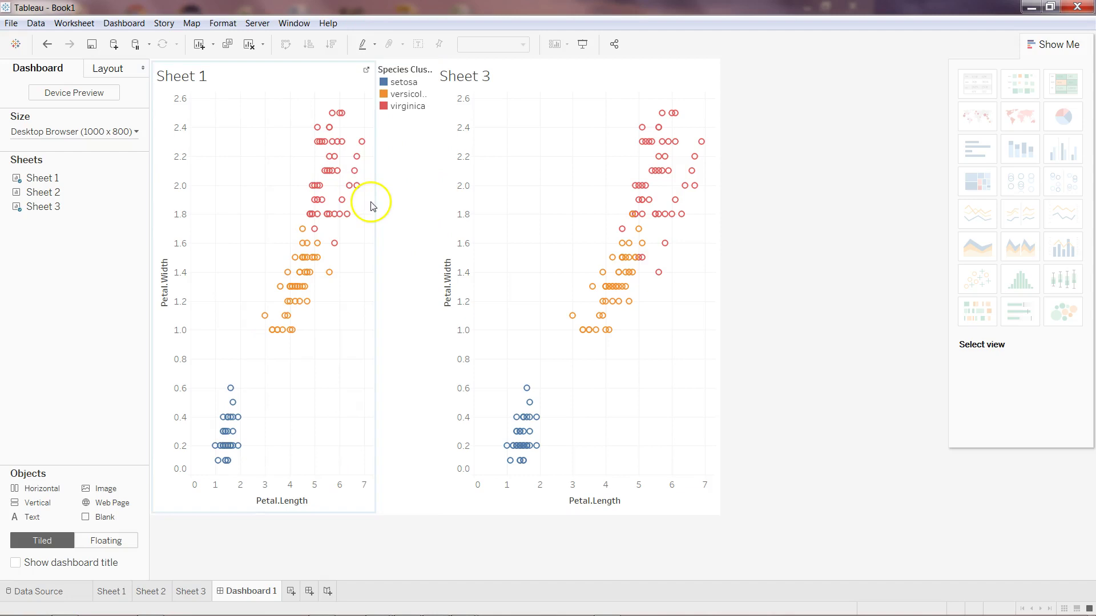
{"action": "left_click_drag", "start_coordinate": [436, 183], "coordinate": [459, 187]}
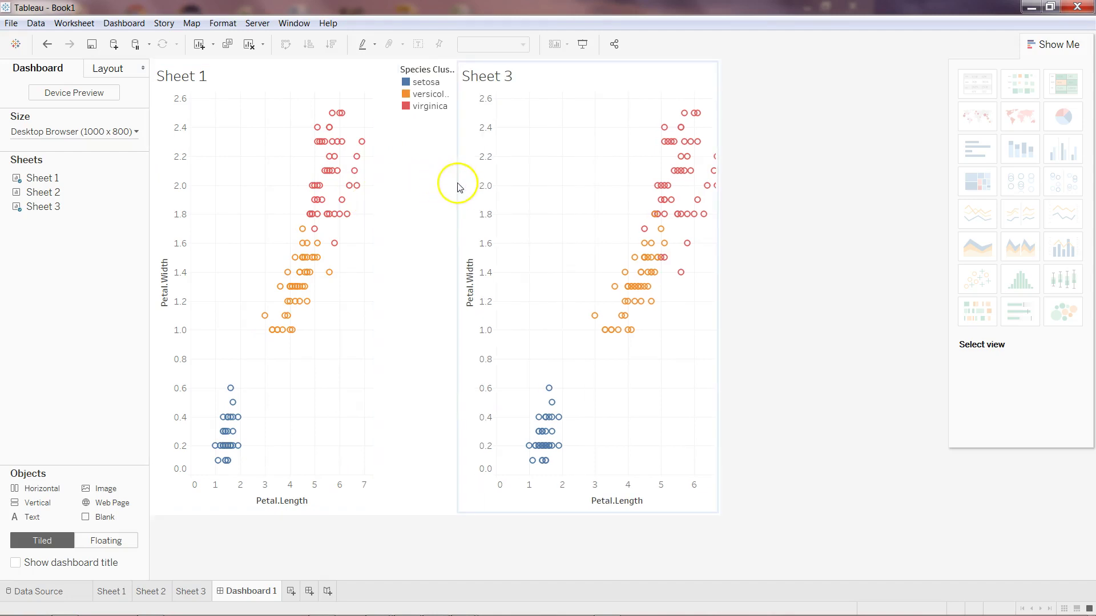
Step: Rename Sheet 1 as ML Cluster and Sheet 3 as Real Value
{"action": "left_click", "coordinate": [184, 74]}
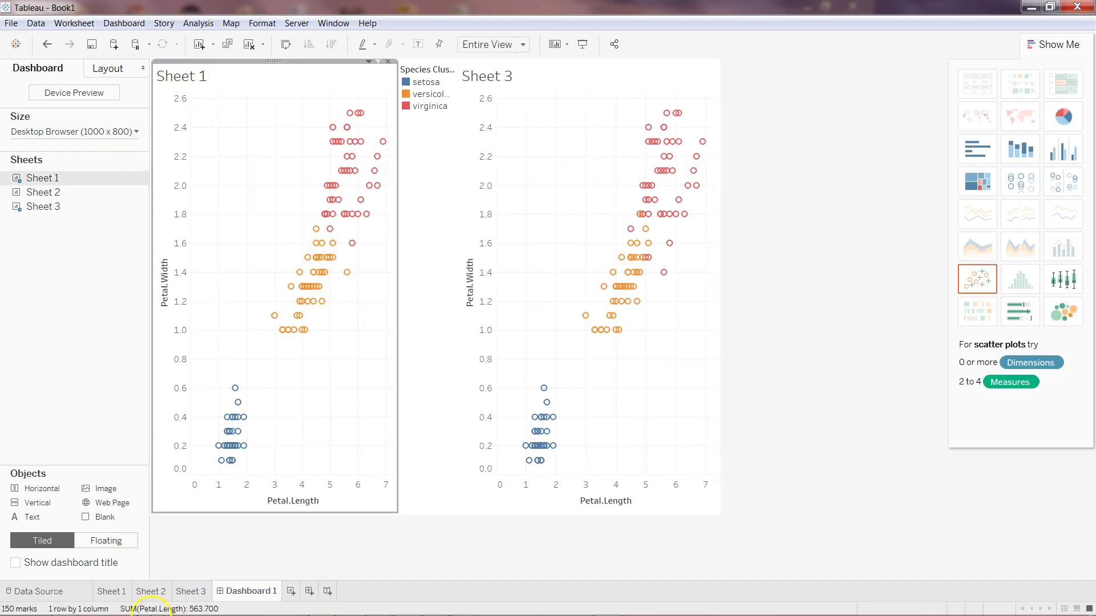
{"action": "left_click", "coordinate": [112, 591]}
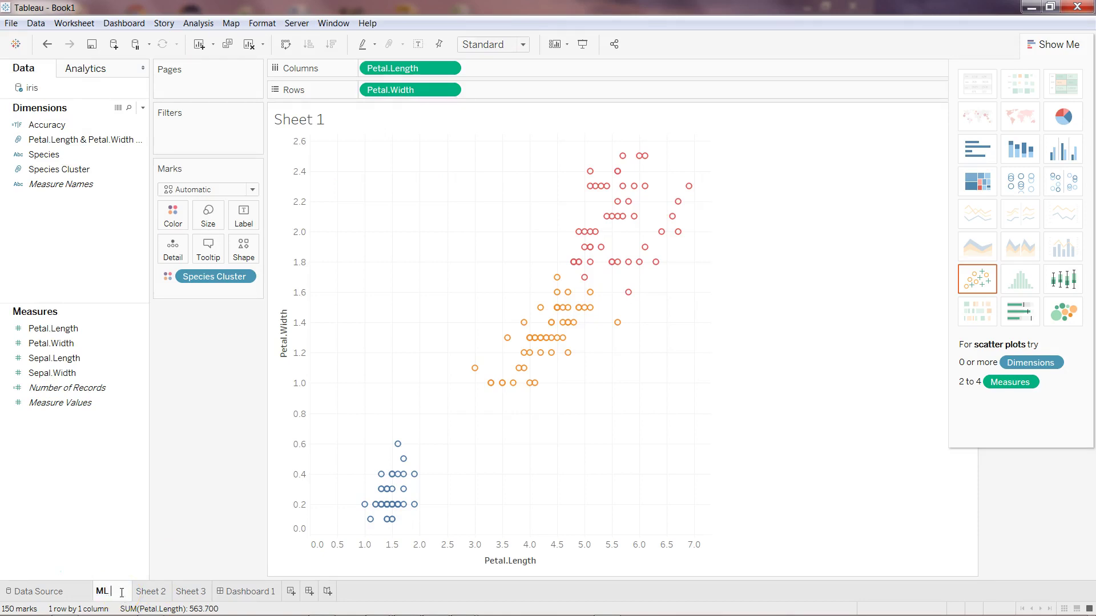
{"action": "type", "text": "ML Cluster"}
{"action": "key", "text": "Return"}
{"action": "double_click", "coordinate": [204, 592]}
{"action": "type", "text": "Real Value"}
{"action": "key", "text": "Return"}
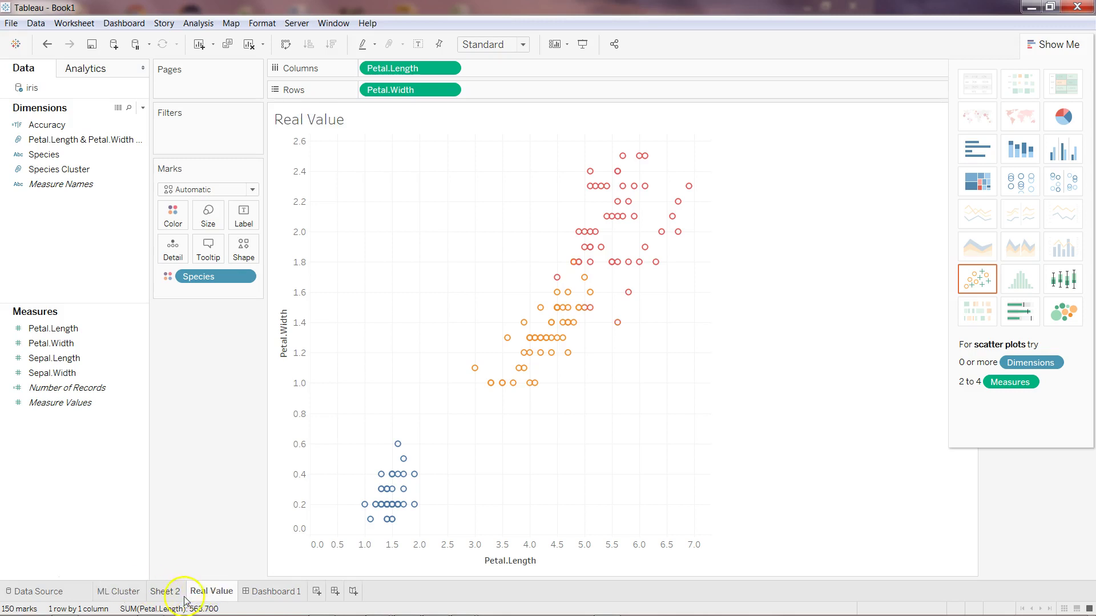
Step: Rename Sheet 2, which holds the accuracy bar chart, as Accuary
{"action": "double_click", "coordinate": [164, 592]}
{"action": "type", "text": "Accuary"}
{"action": "key", "text": "Return"}
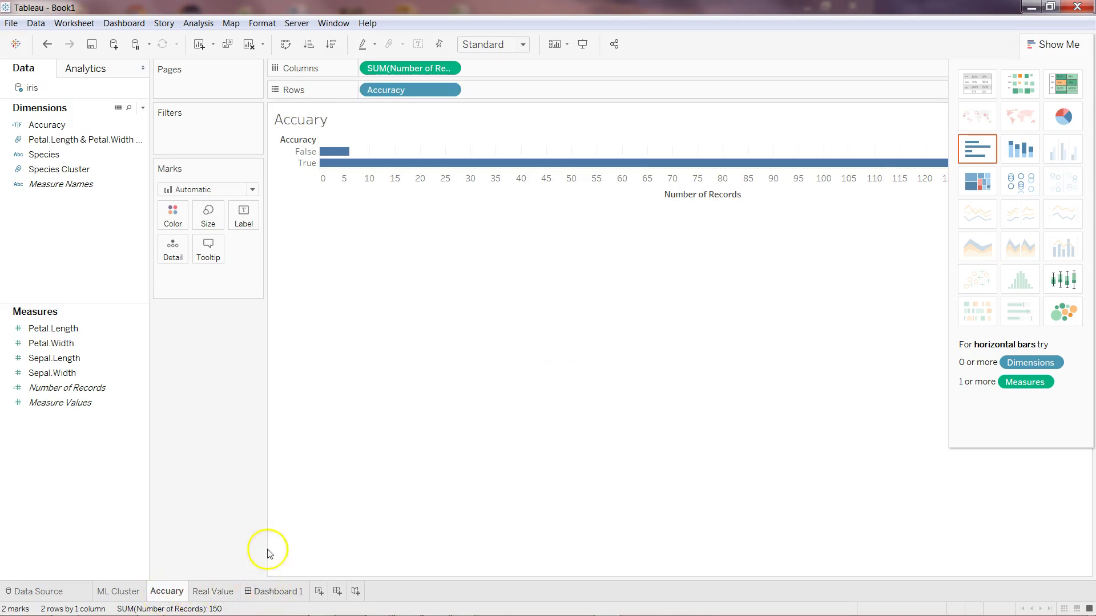
Step: Return to Dashboard 1 and compare the point at petal length 5.6 and width 1.4 in both scatter plots
{"action": "left_click", "coordinate": [280, 594]}
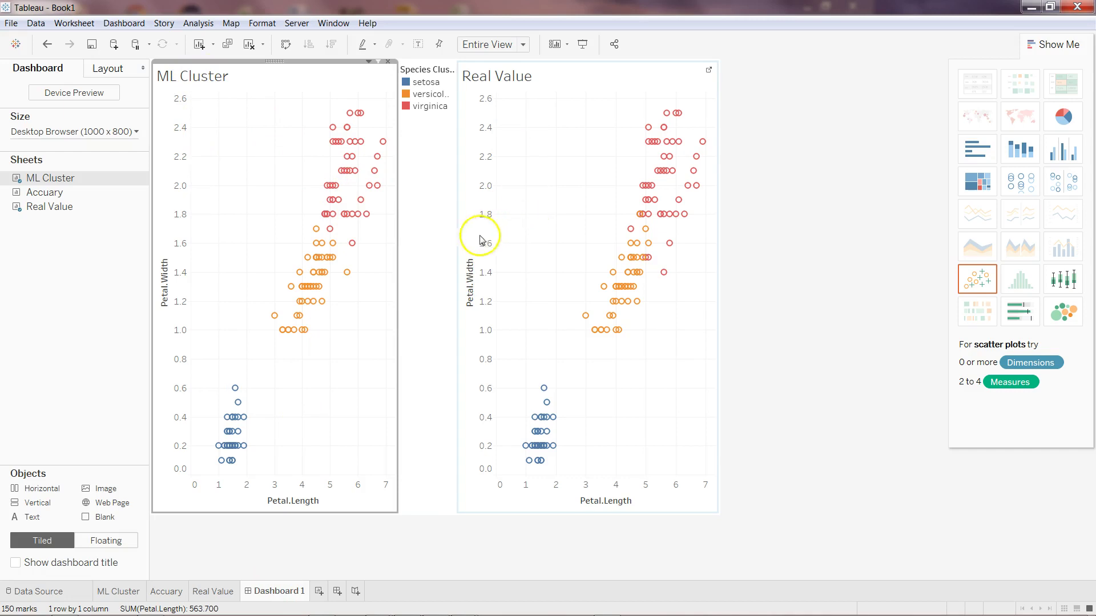
{"action": "mouse_move", "coordinate": [349, 278]}
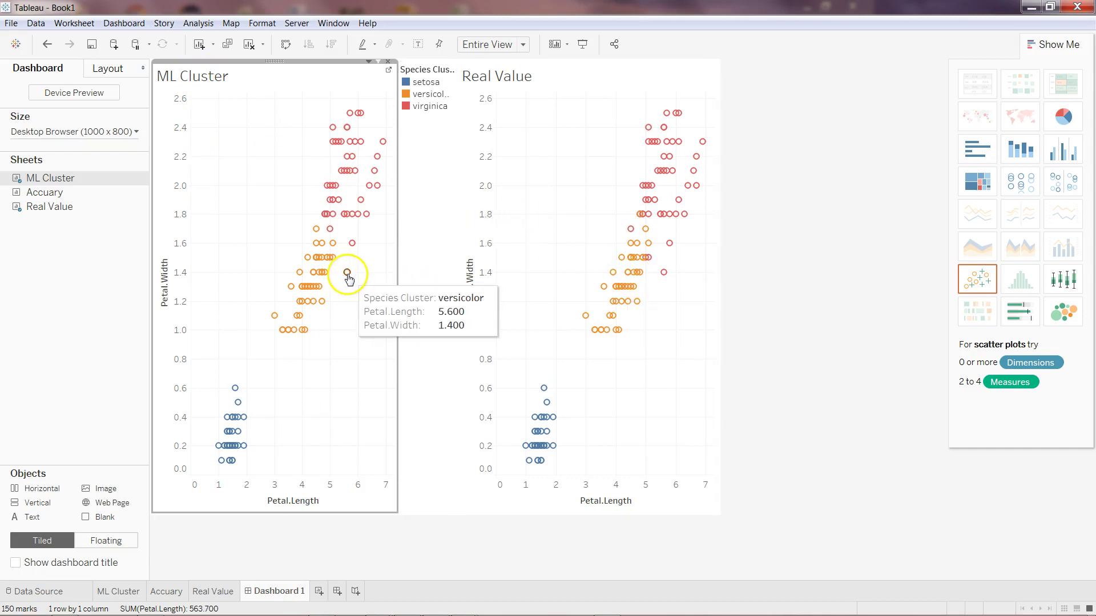
{"action": "mouse_move", "coordinate": [666, 278]}
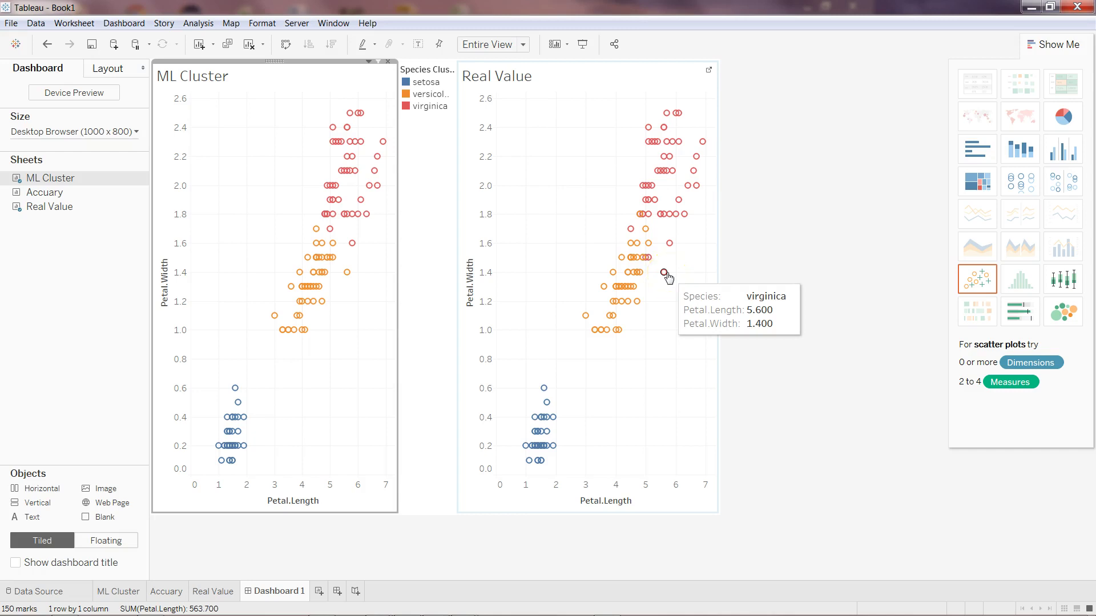
{"action": "left_click", "coordinate": [284, 334]}
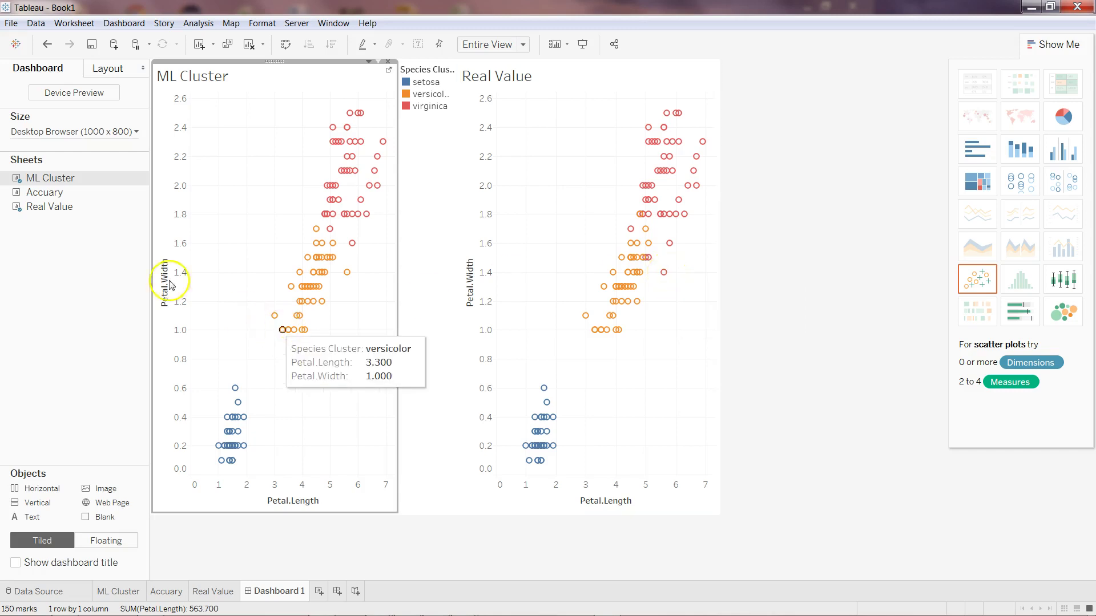
Step: Add the Accuary bar chart to the dashboard beside the ML Cluster plot, before it, and deselect the view
{"action": "left_click_drag", "start_coordinate": [79, 196], "coordinate": [154, 192]}
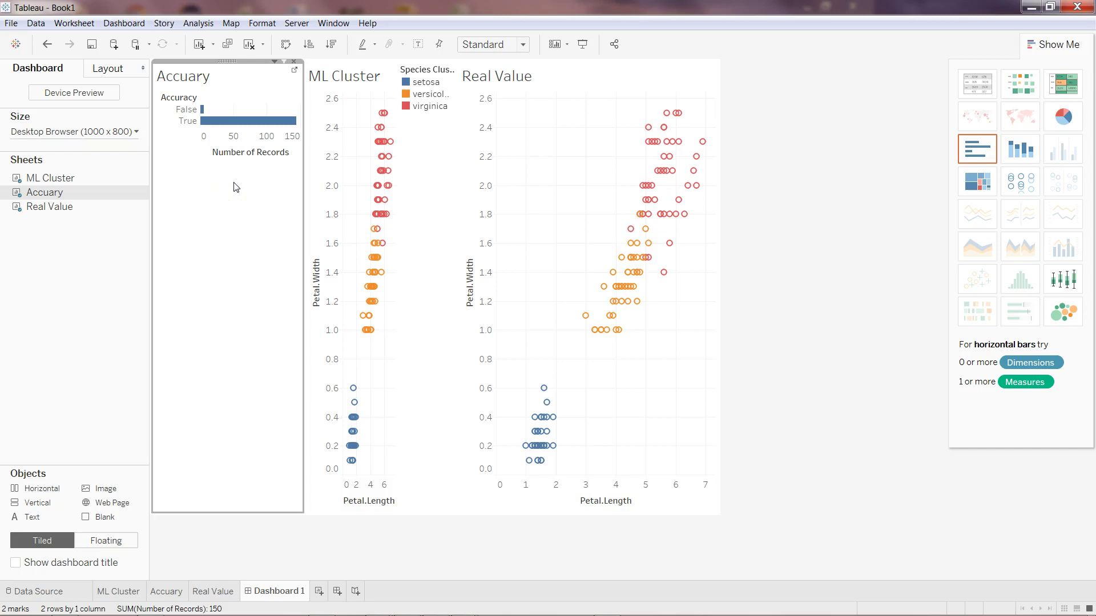
{"action": "left_click", "coordinate": [773, 303]}
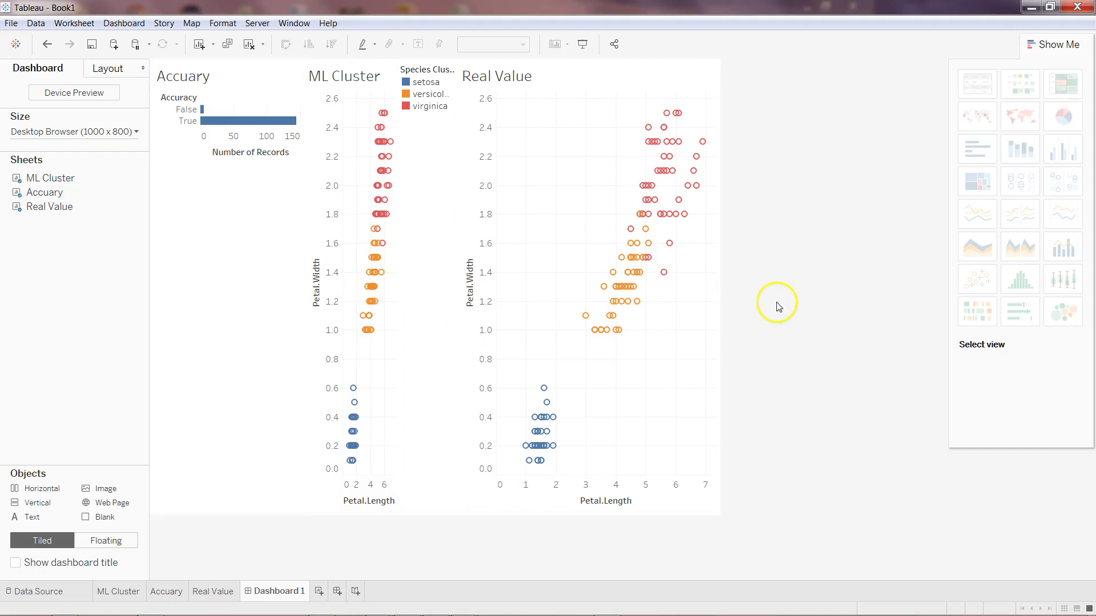